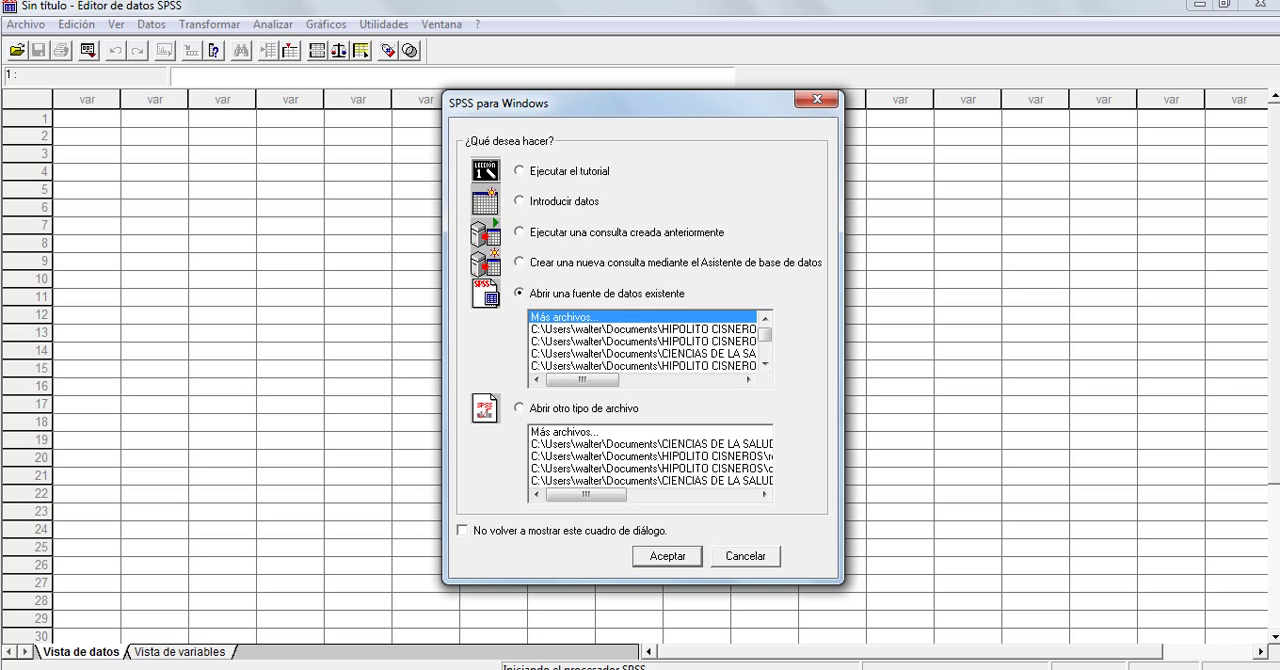
# Start a blank dataset for entering data and add a first variable named Sexo
pyautogui.click(519, 201)
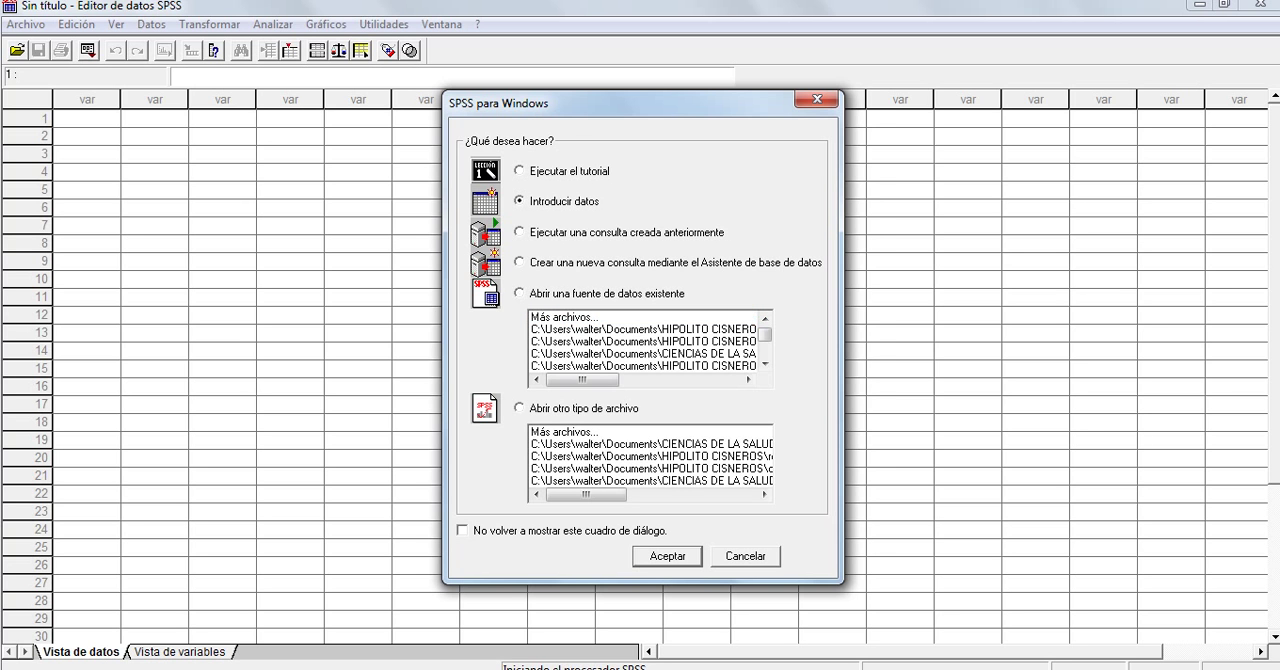
pyautogui.press('Return')
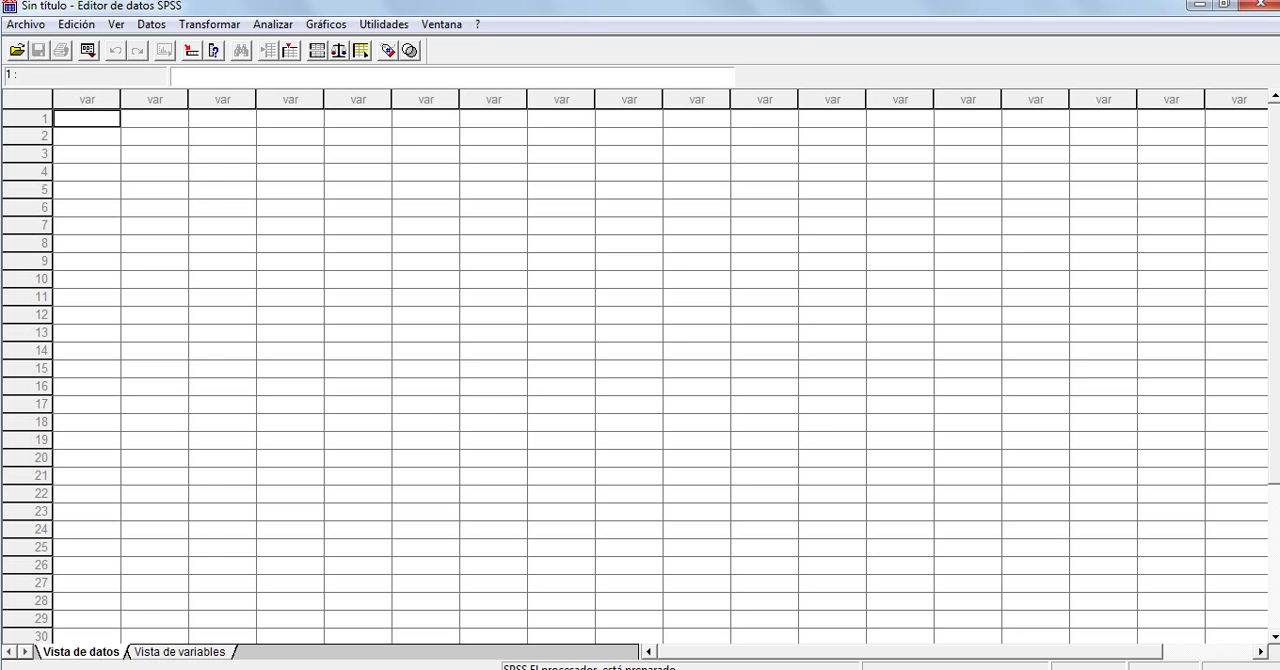
pyautogui.click(180, 652)
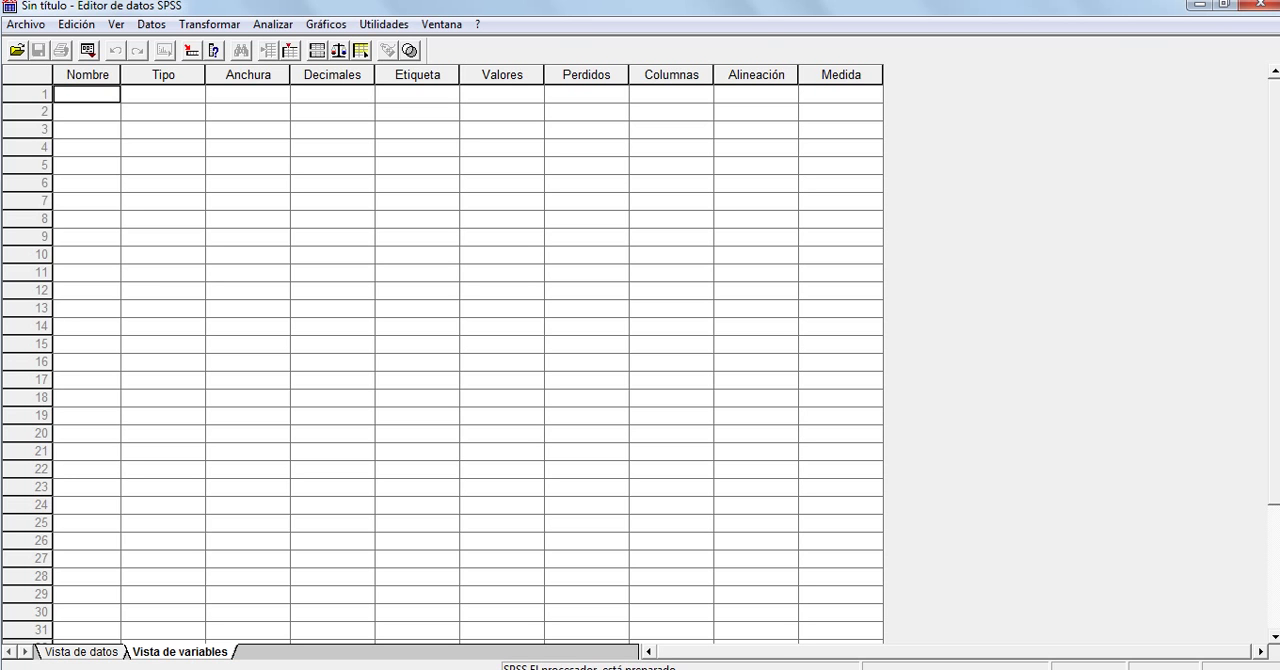
pyautogui.write('Sexo')
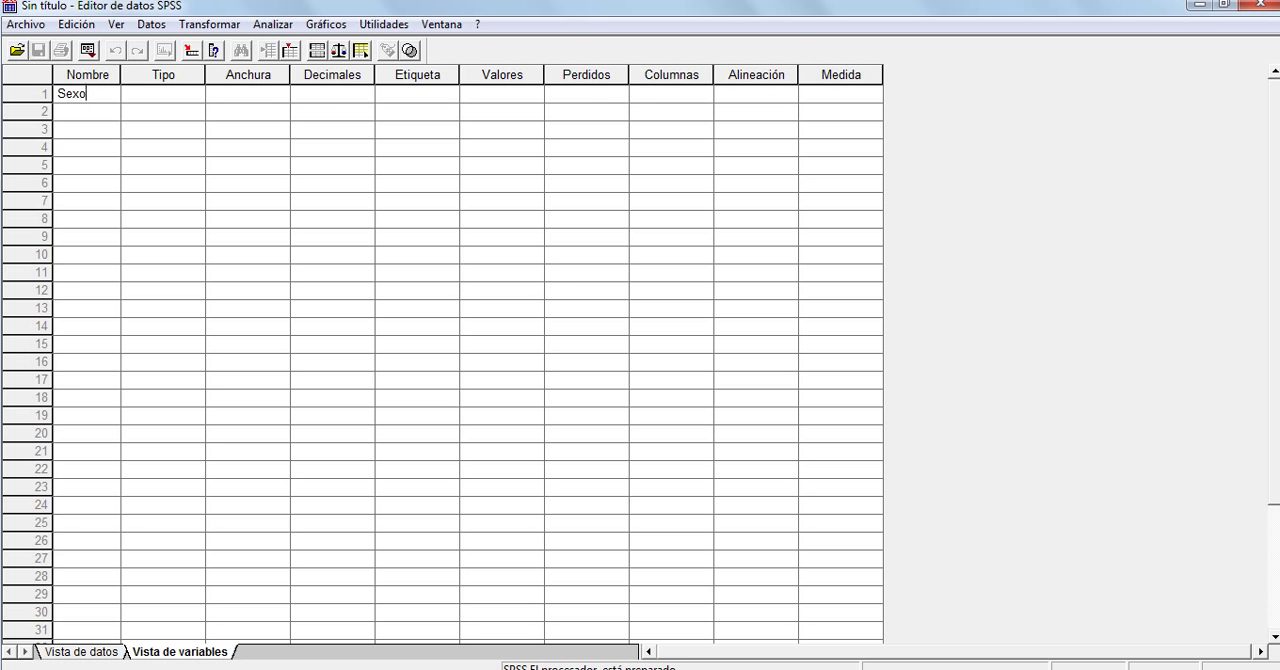
pyautogui.press('Tab')
# Set the type of the sexo variable to Cadena with 8 characters
pyautogui.click(194, 93)
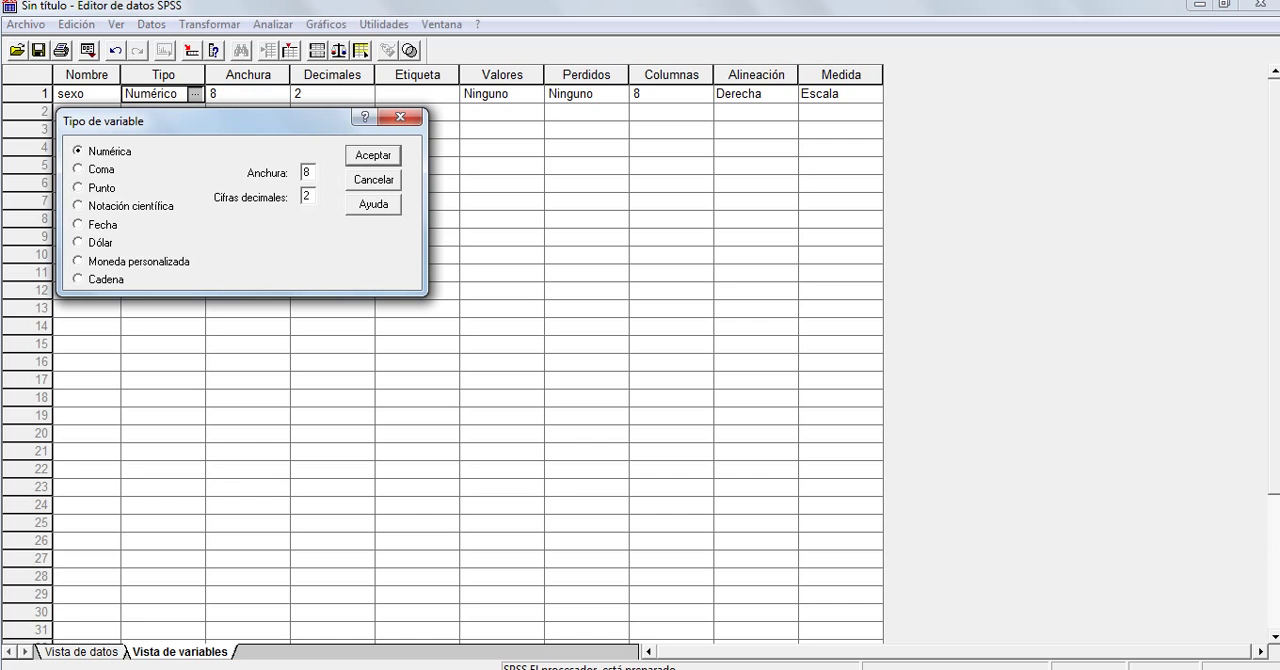
pyautogui.click(78, 279)
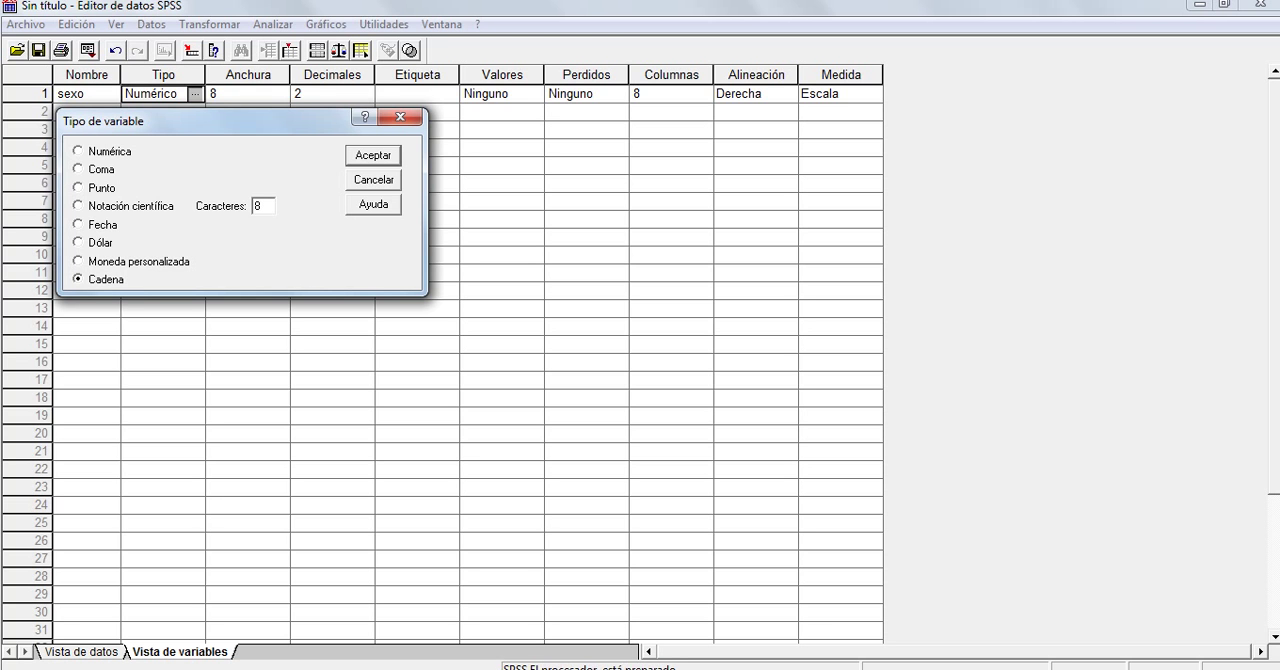
pyautogui.click(373, 155)
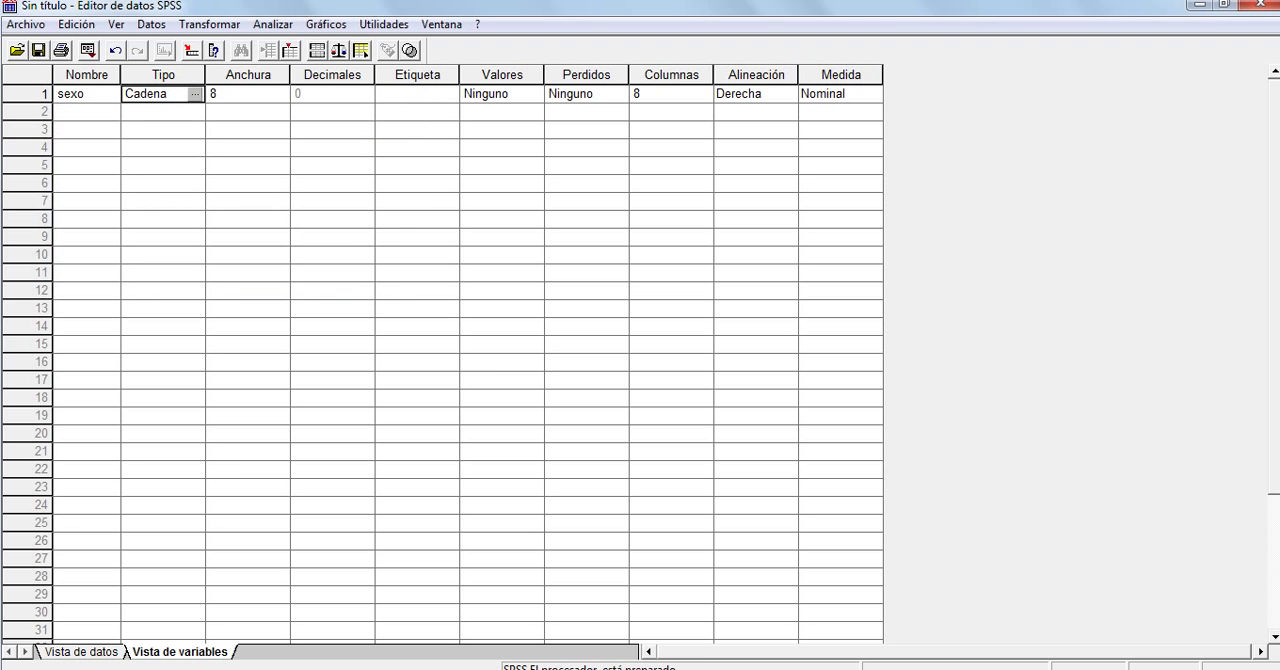
pyautogui.click(417, 94)
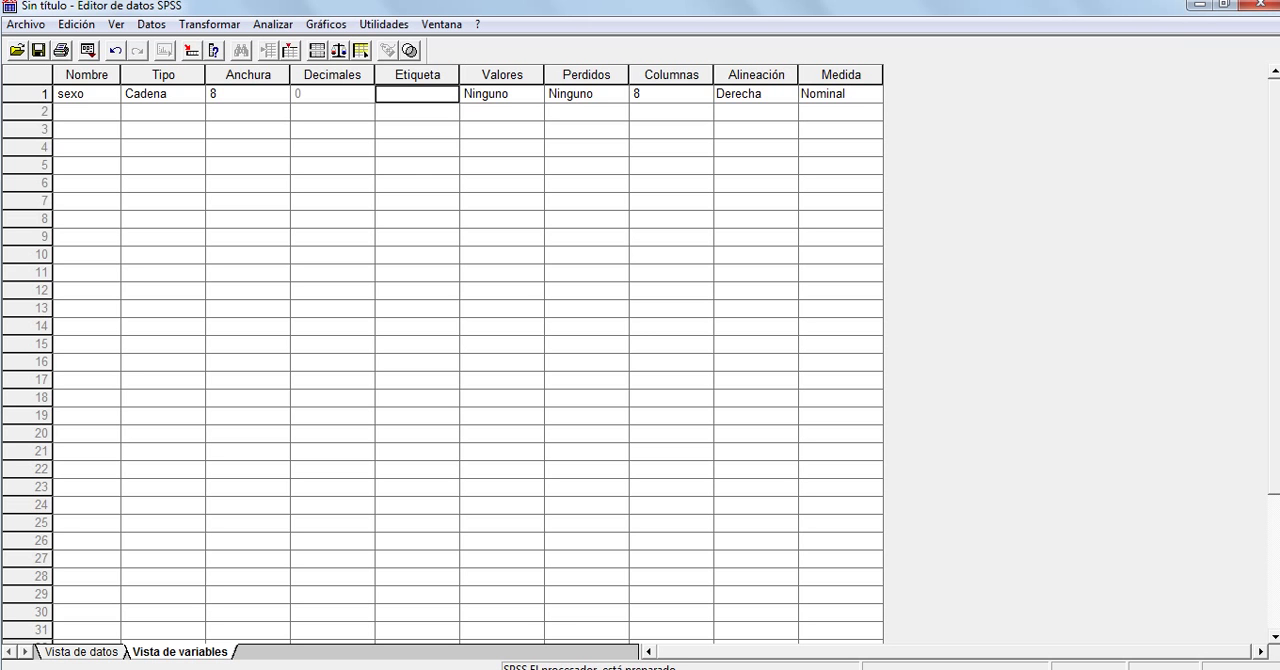
pyautogui.click(86, 94)
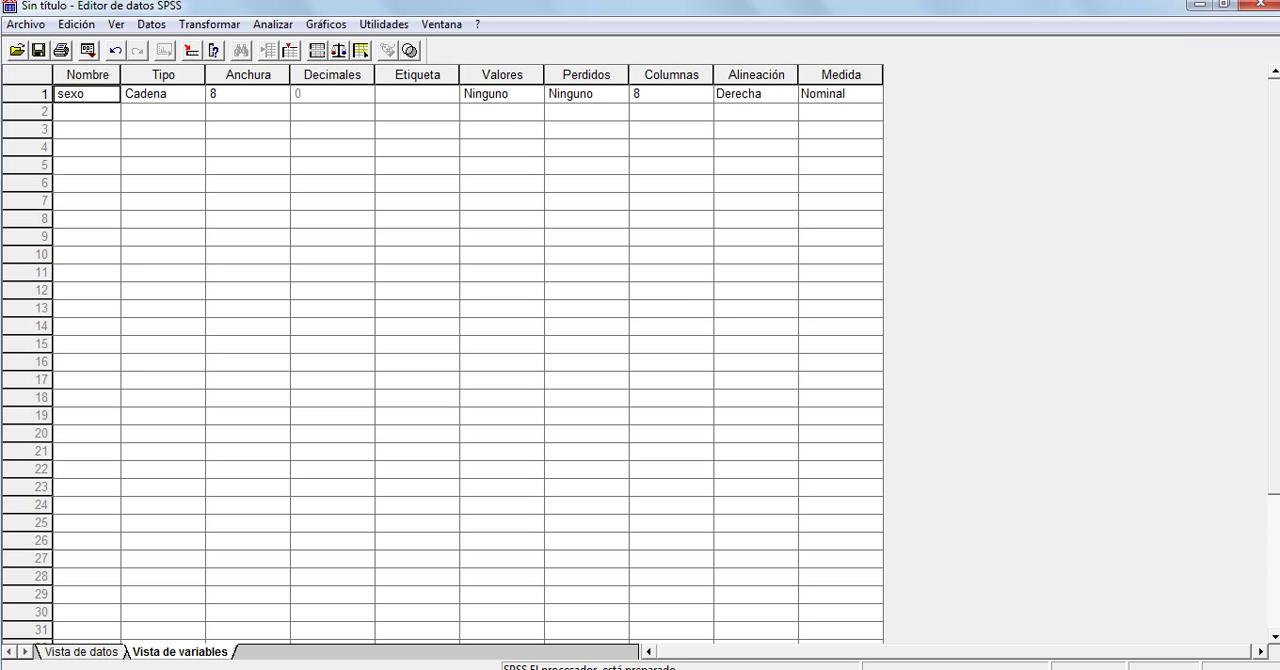
pyautogui.click(81, 652)
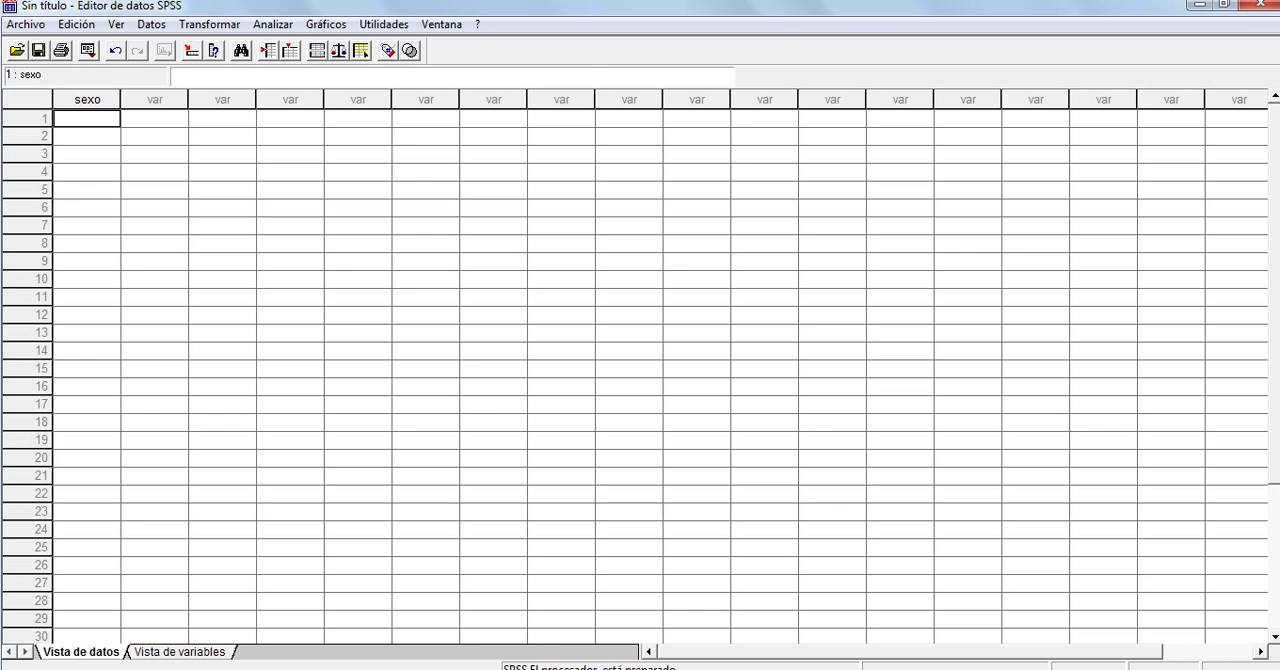
pyautogui.click(180, 652)
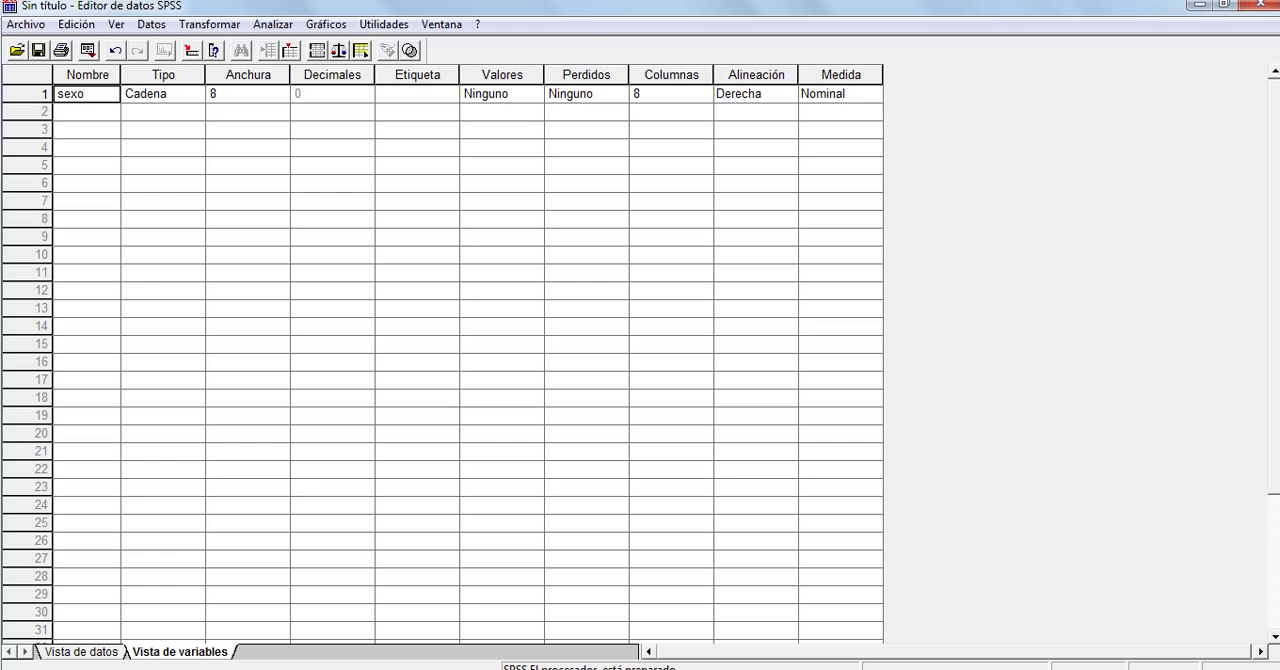
# Label the sexo variable "Sexo de los estudiantes de TPS del primer semestre"
pyautogui.click(417, 94)
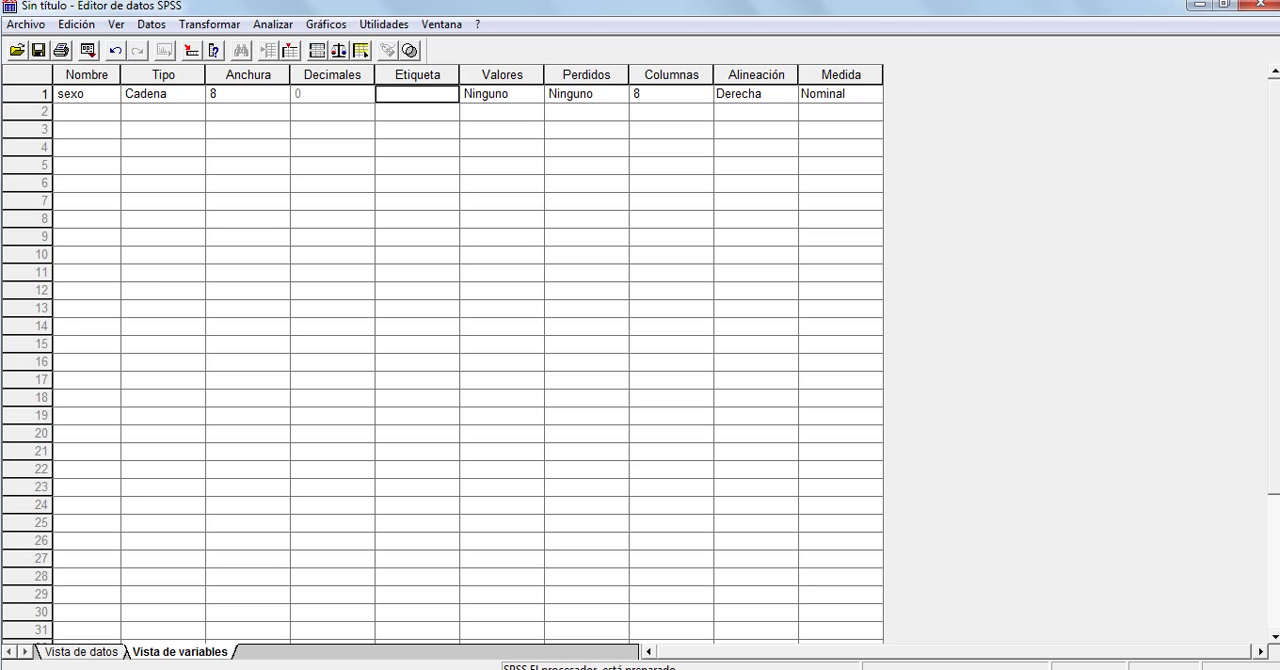
pyautogui.write('Sexo de los estudiant')
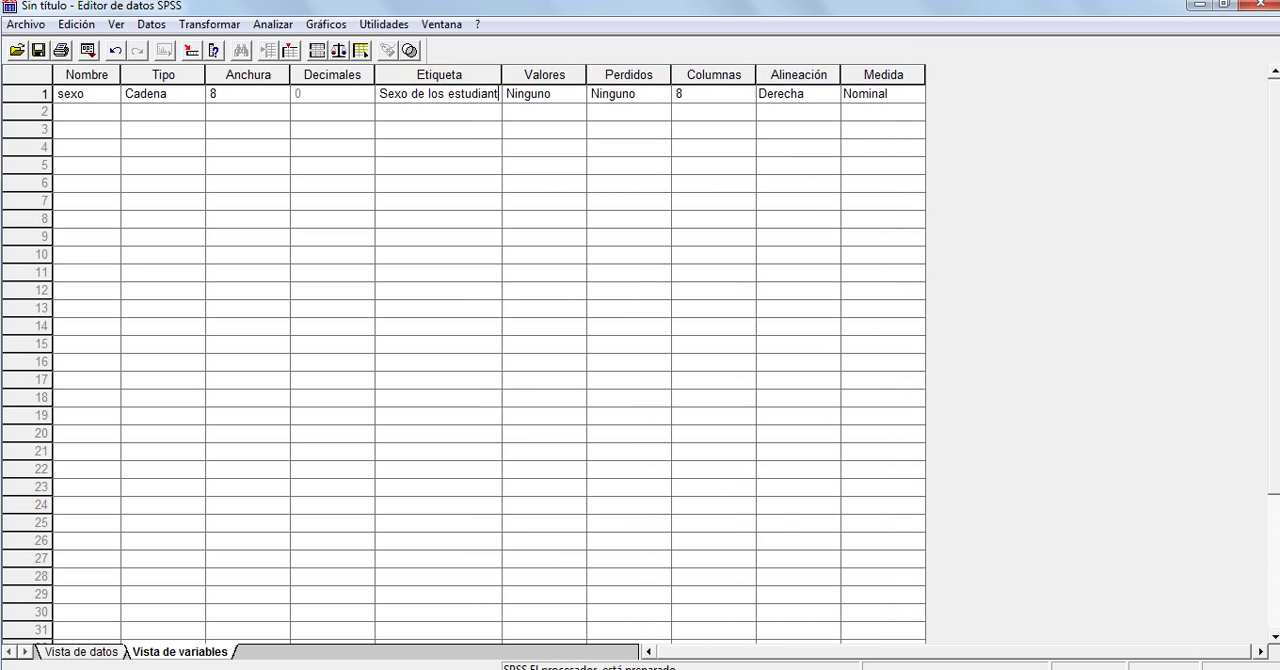
pyautogui.write('es de TPS')
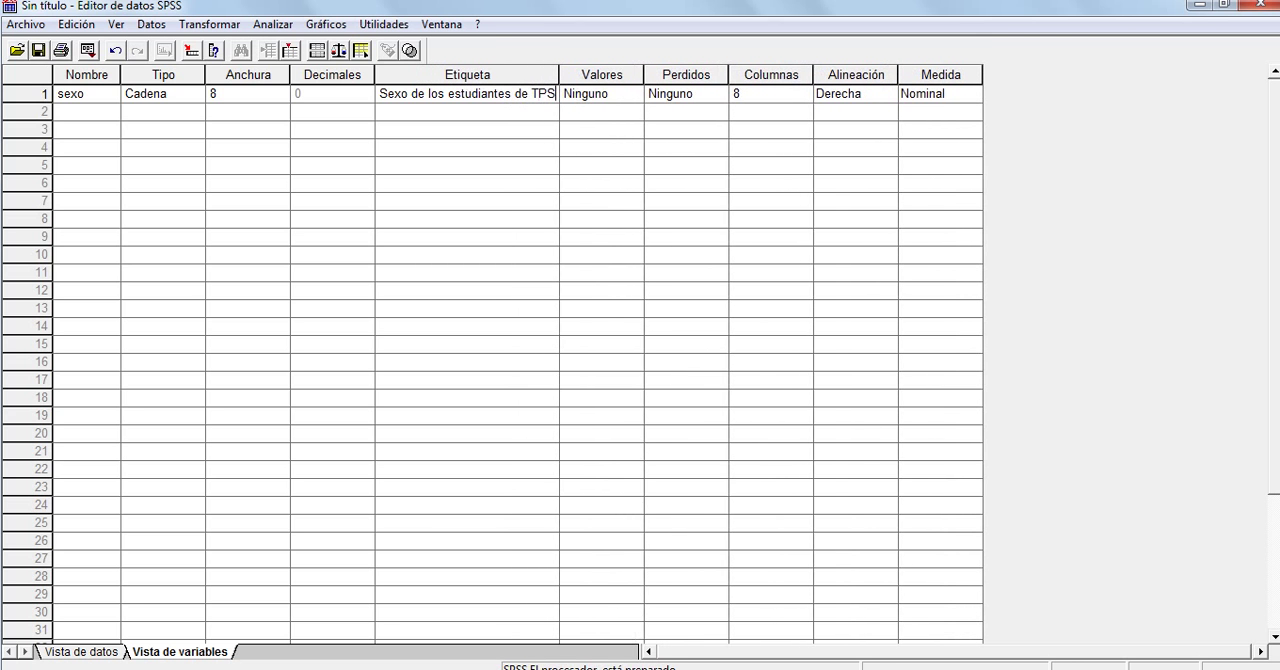
pyautogui.write(' en')
pyautogui.press('BackSpace')
pyautogui.press('BackSpace')
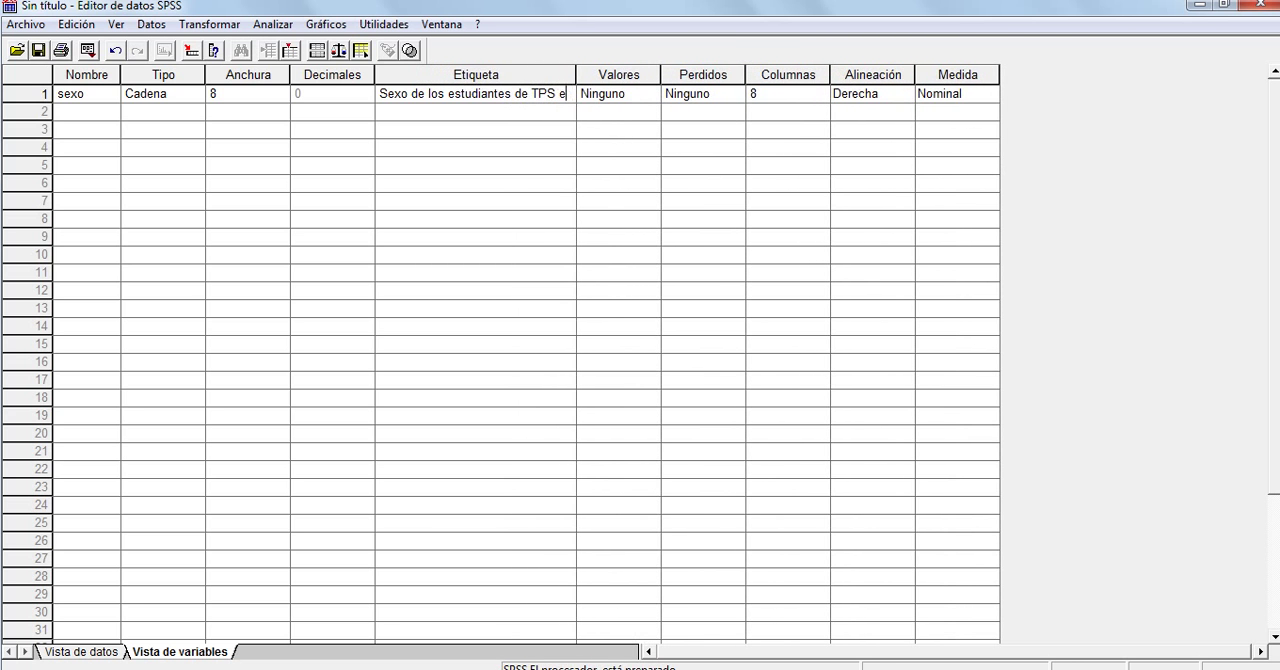
pyautogui.write('del primer semestre')
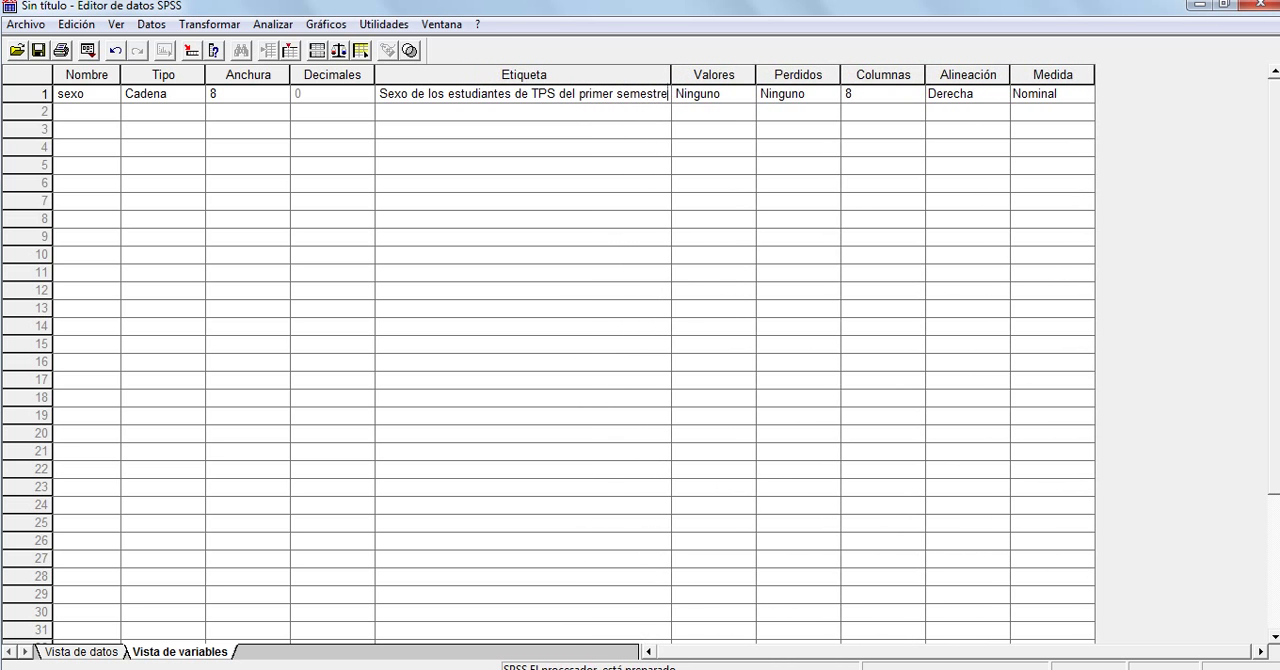
pyautogui.doubleClick(406, 93)
pyautogui.click(406, 93)
pyautogui.click(87, 94)
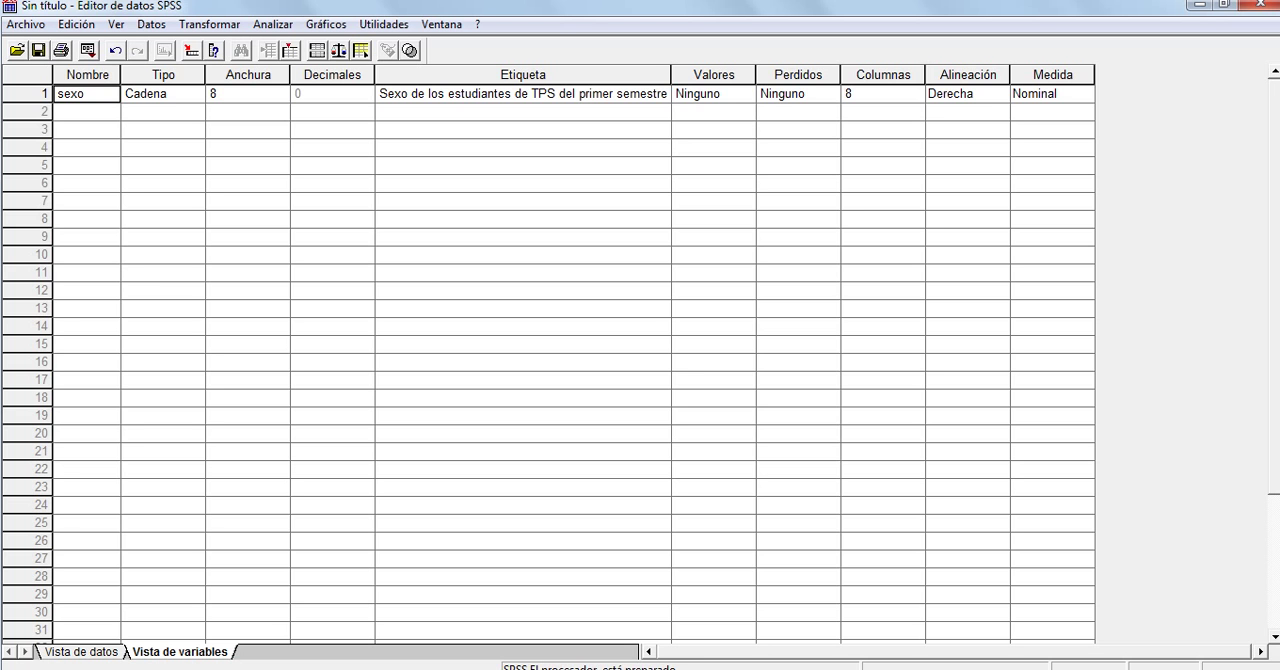
# Add the value label Femenino for the value F of the sexo variable
pyautogui.click(713, 94)
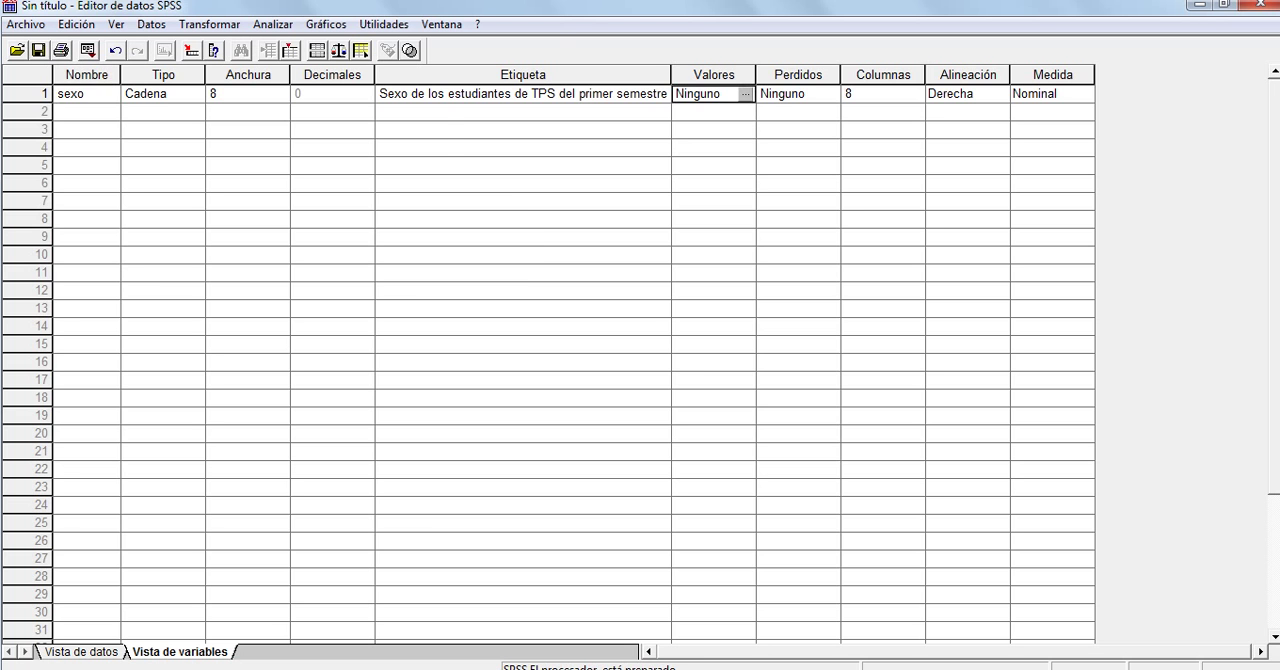
pyautogui.click(746, 93)
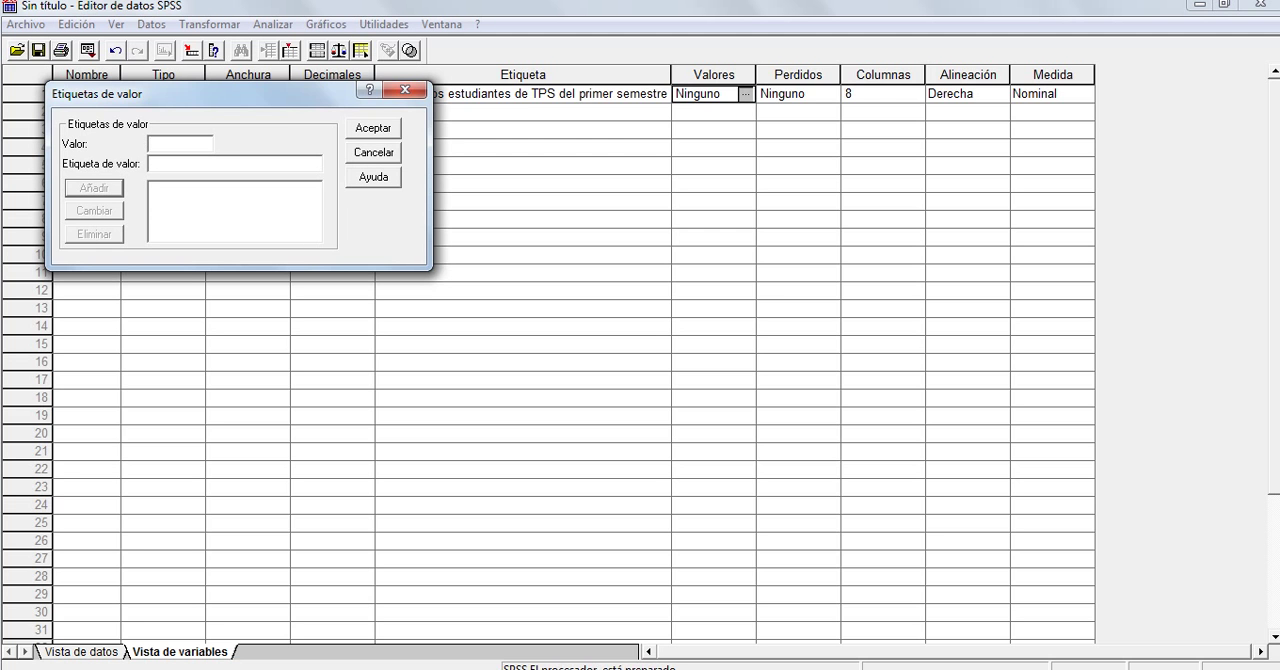
pyautogui.write('F')
pyautogui.click(151, 163)
pyautogui.write('Famenin')
pyautogui.press('BackSpace')
pyautogui.press('BackSpace')
pyautogui.press('BackSpace')
pyautogui.press('BackSpace')
pyautogui.press('BackSpace')
pyautogui.press('BackSpace')
pyautogui.write('emenin')
pyautogui.press('BackSpace')
pyautogui.press('BackSpace')
pyautogui.write('ino')
pyautogui.click(94, 188)
# Add the value label Masculino for the value M of the sexo variable
pyautogui.write('M')
pyautogui.press('Tab')
pyautogui.write('Masculino')
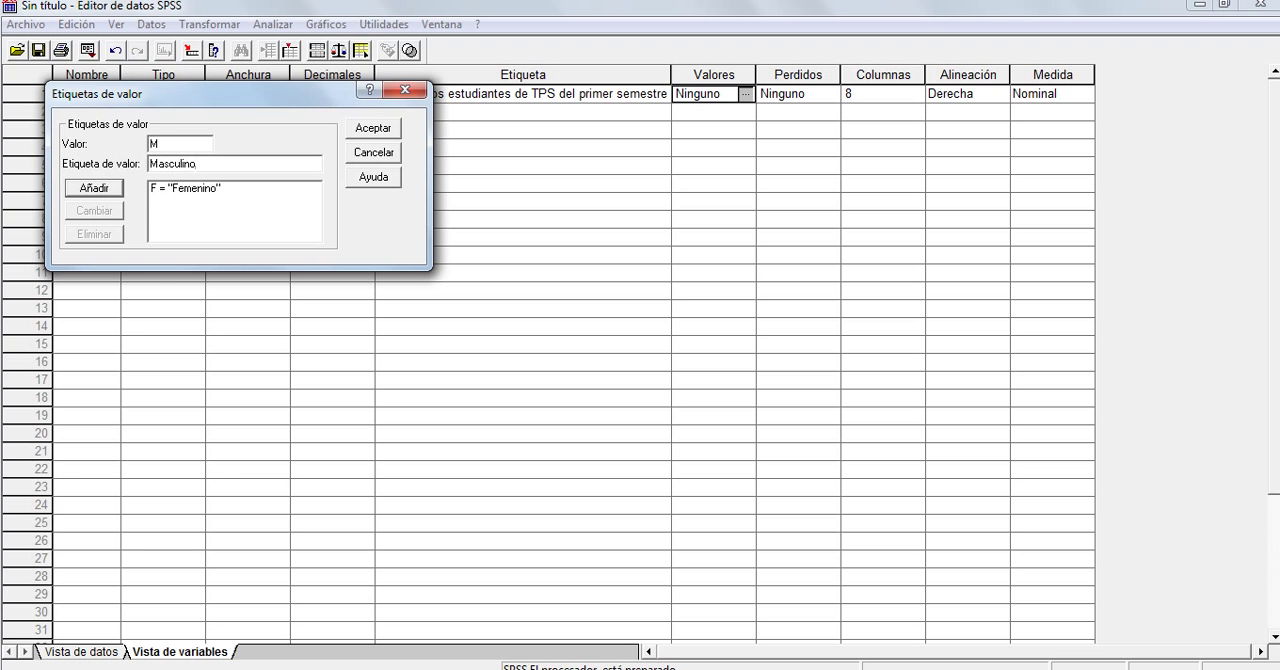
pyautogui.press('Return')
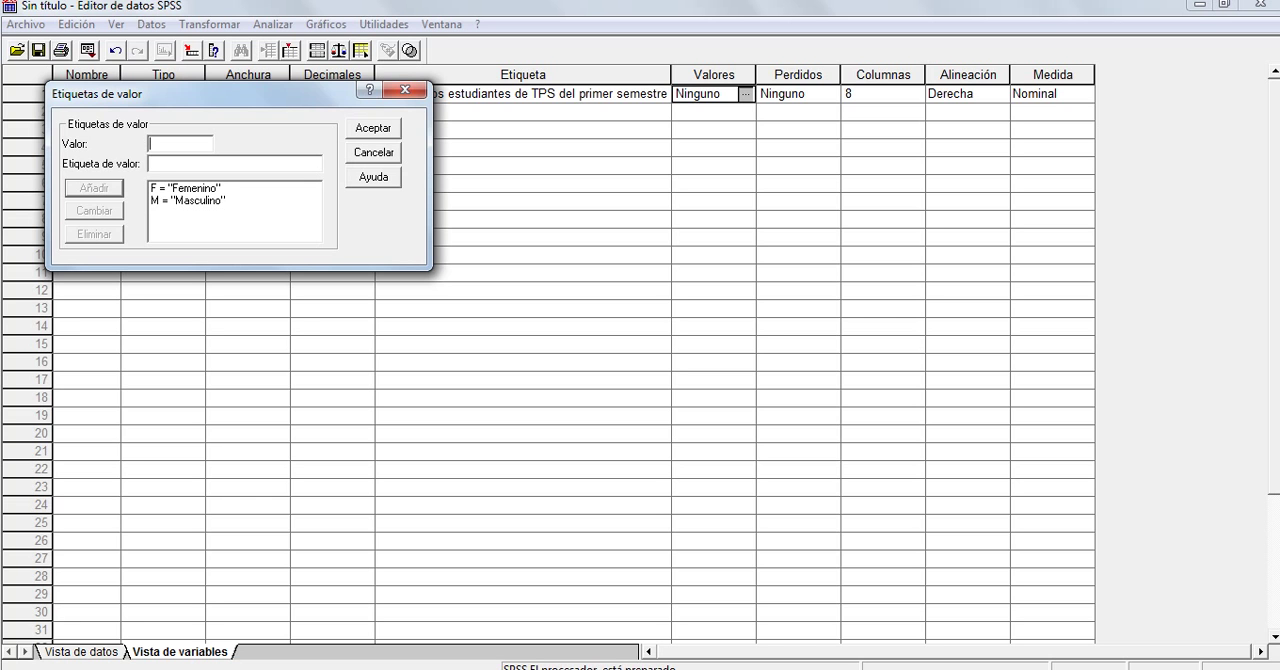
pyautogui.write('m')
pyautogui.press('Tab')
pyautogui.write('masculino 2')
pyautogui.doubleClick(153, 144)
pyautogui.press('BackSpace')
pyautogui.doubleClick(172, 164)
pyautogui.press('BackSpace')
pyautogui.press('Delete')
# Accept the value labels and fill sexo rows 1–30: F in 1–4, 7, 9–11, 14, 16–20, 27–28 and 30, M in the others
pyautogui.press('Return')
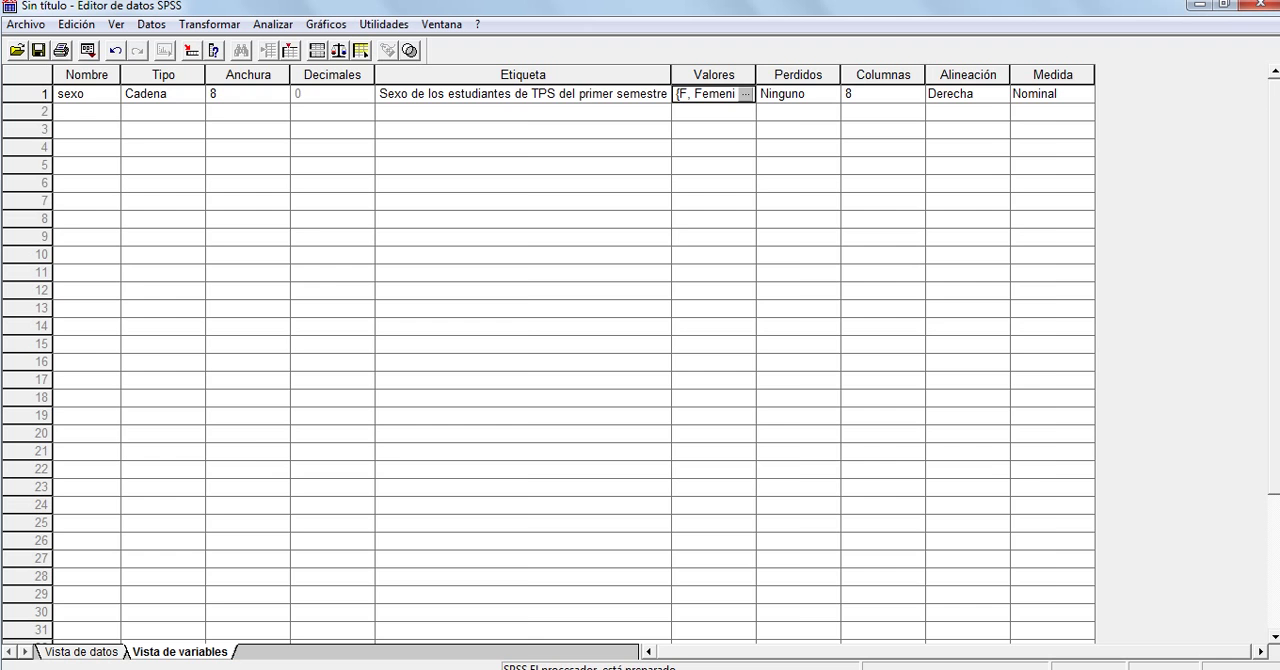
pyautogui.click(81, 652)
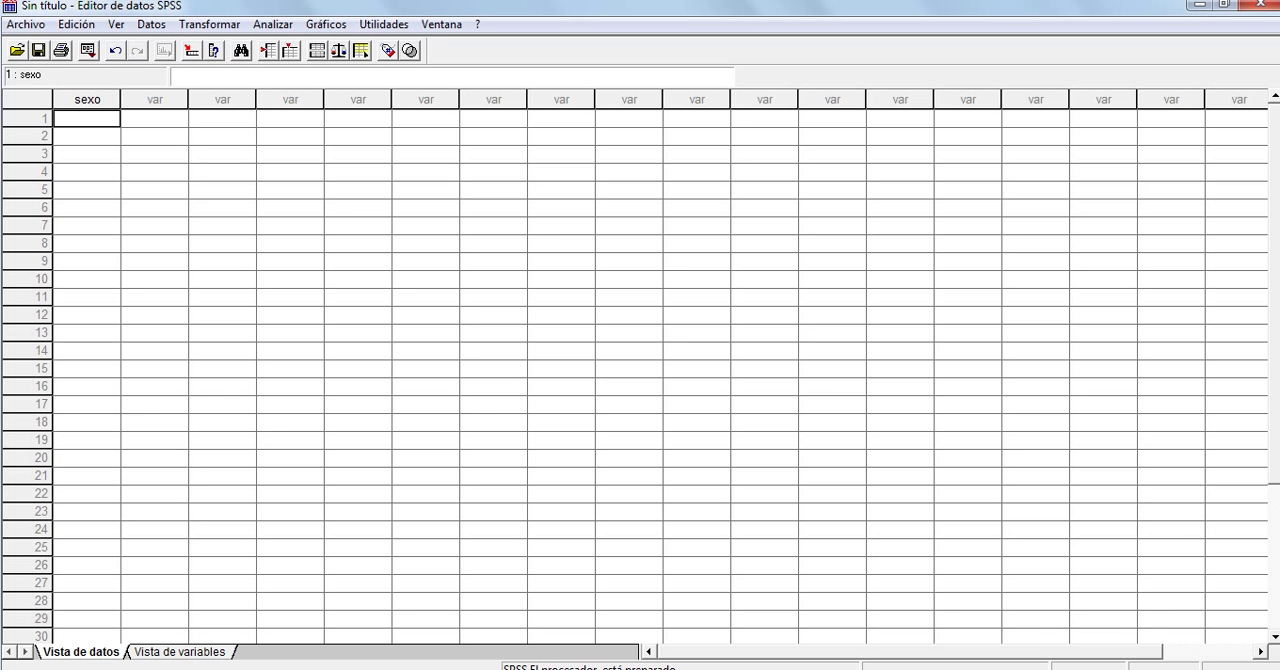
pyautogui.press('capslock')
pyautogui.write('F')
pyautogui.press('Return')
pyautogui.write('F')
pyautogui.press('Return')
pyautogui.write('F')
pyautogui.press('Return')
pyautogui.write('F')
pyautogui.press('Return')
pyautogui.write('M')
pyautogui.press('Return')
pyautogui.write('M')
pyautogui.press('Return')
pyautogui.write('F')
pyautogui.press('Return')
pyautogui.write('M')
pyautogui.press('Return')
pyautogui.write('F')
pyautogui.press('Return')
pyautogui.write('F')
pyautogui.press('Return')
pyautogui.write('F')
pyautogui.press('Return')
pyautogui.write('M')
pyautogui.press('Return')
pyautogui.write('M')
pyautogui.press('Return')
pyautogui.write('F')
pyautogui.press('Return')
pyautogui.write('M')
pyautogui.press('Return')
pyautogui.write('F')
pyautogui.press('Return')
pyautogui.press('Return')
pyautogui.write('F')
pyautogui.press('Return')
pyautogui.write('F')
pyautogui.press('Return')
pyautogui.write('F')
pyautogui.press('Return')
pyautogui.write('M')
pyautogui.press('Return')
pyautogui.write('M')
pyautogui.press('Return')
pyautogui.write('M')
pyautogui.press('Return')
pyautogui.write('M M')
pyautogui.press('Return')
pyautogui.write('M')
pyautogui.press('Return')
pyautogui.write('F')
pyautogui.press('Return')
pyautogui.write('F')
pyautogui.press('Return')
pyautogui.write('M')
pyautogui.press('Return')
pyautogui.write('F')
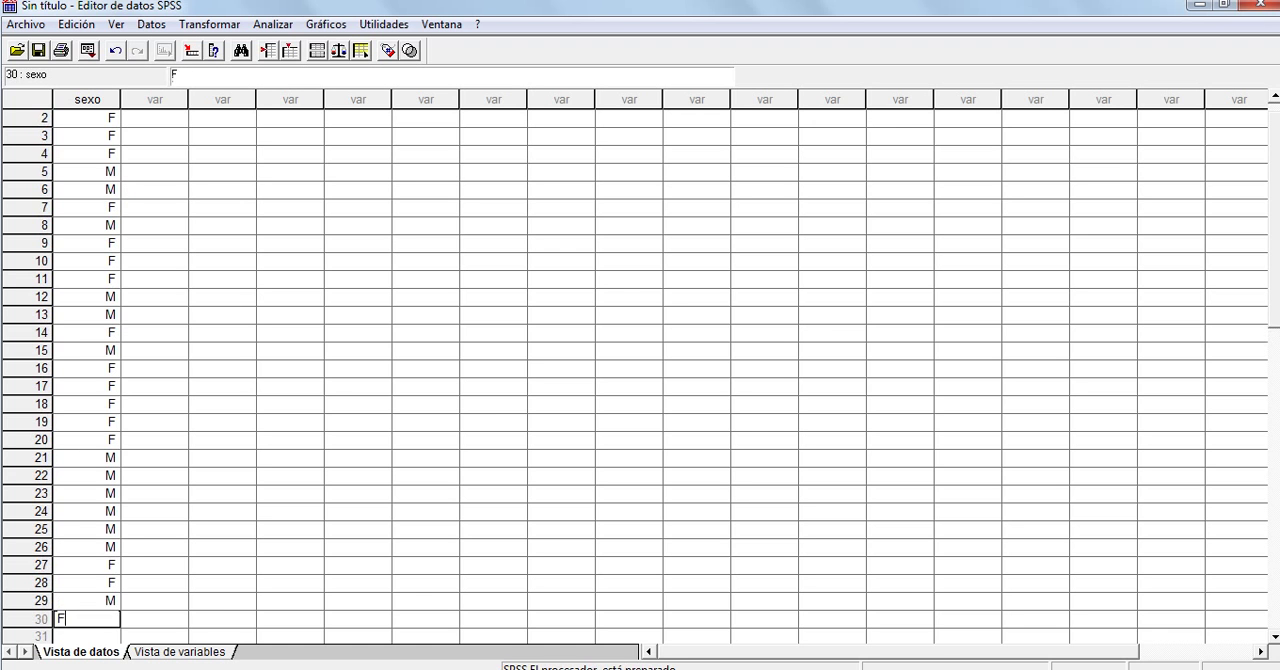
pyautogui.press('Return')
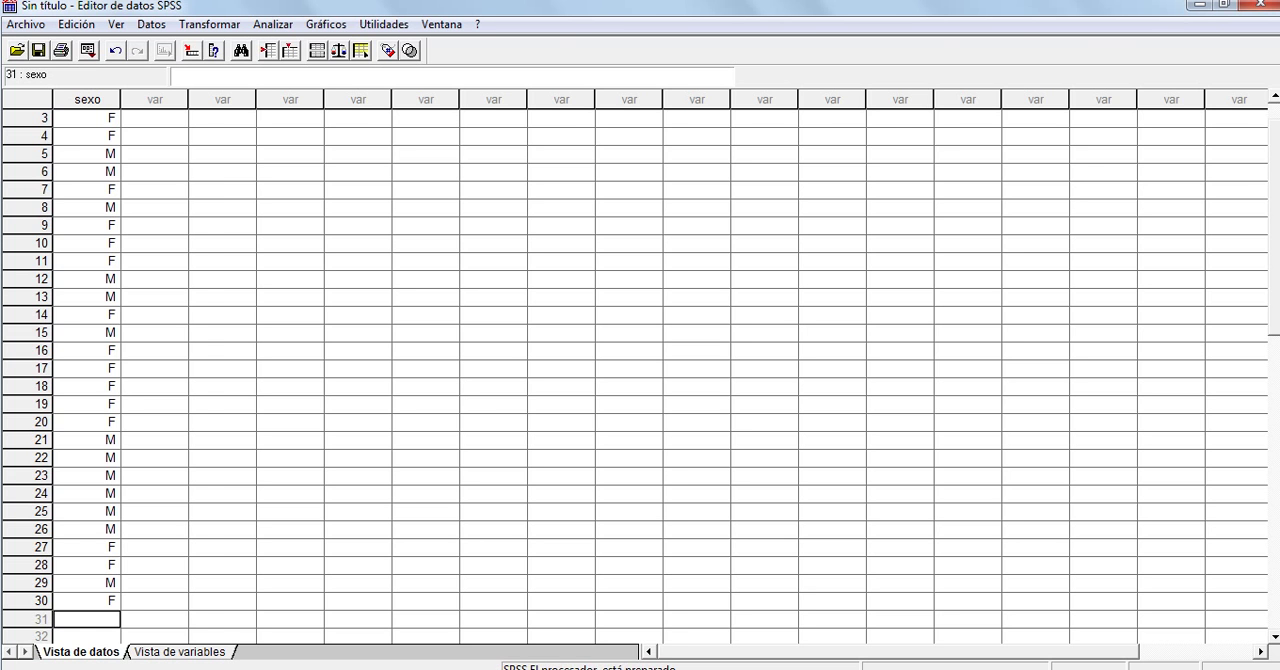
# Add a second variable named nacio below sexo in the variable definitions
pyautogui.hotkey('ctrl', 't')
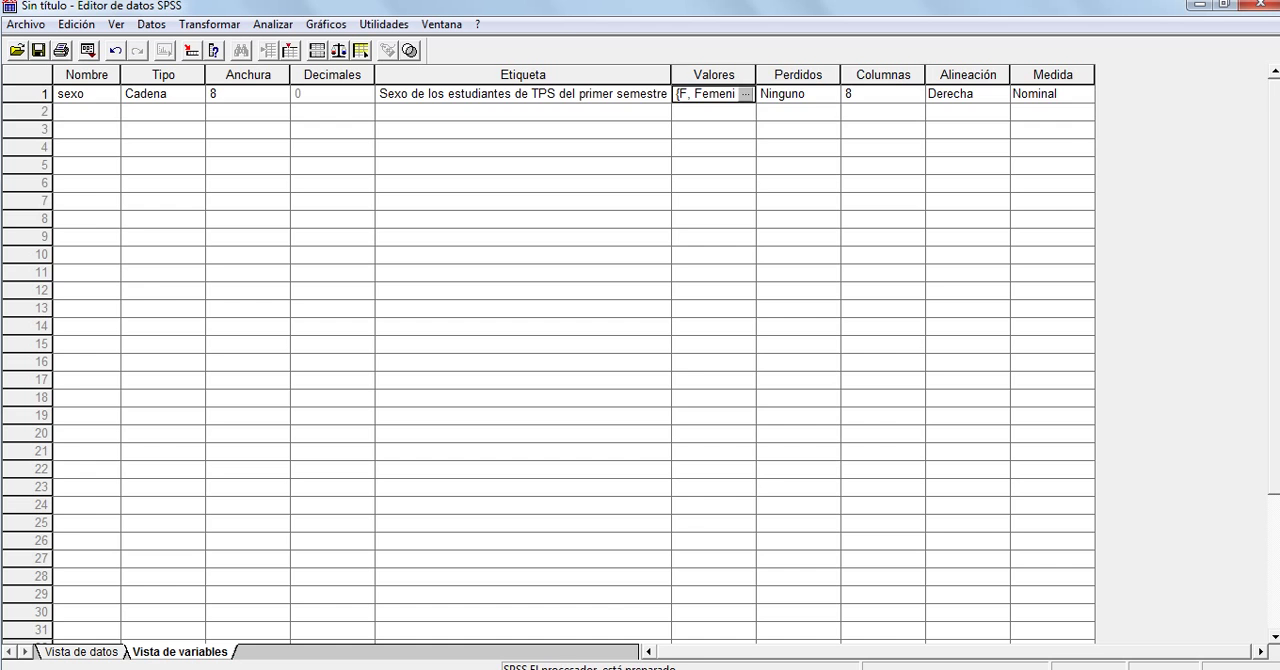
pyautogui.click(29, 112)
pyautogui.click(87, 112)
pyautogui.write('nac')
pyautogui.press('BackSpace')
pyautogui.press('BackSpace')
pyautogui.press('BackSpace')
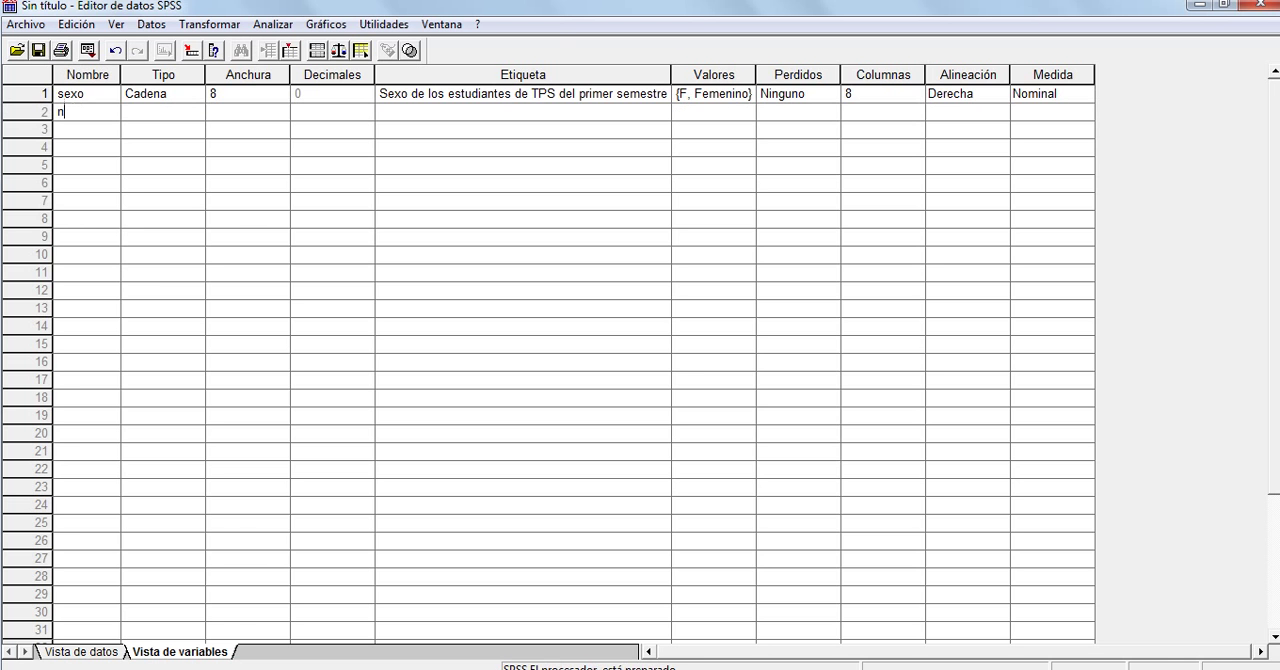
pyautogui.write('nacio')
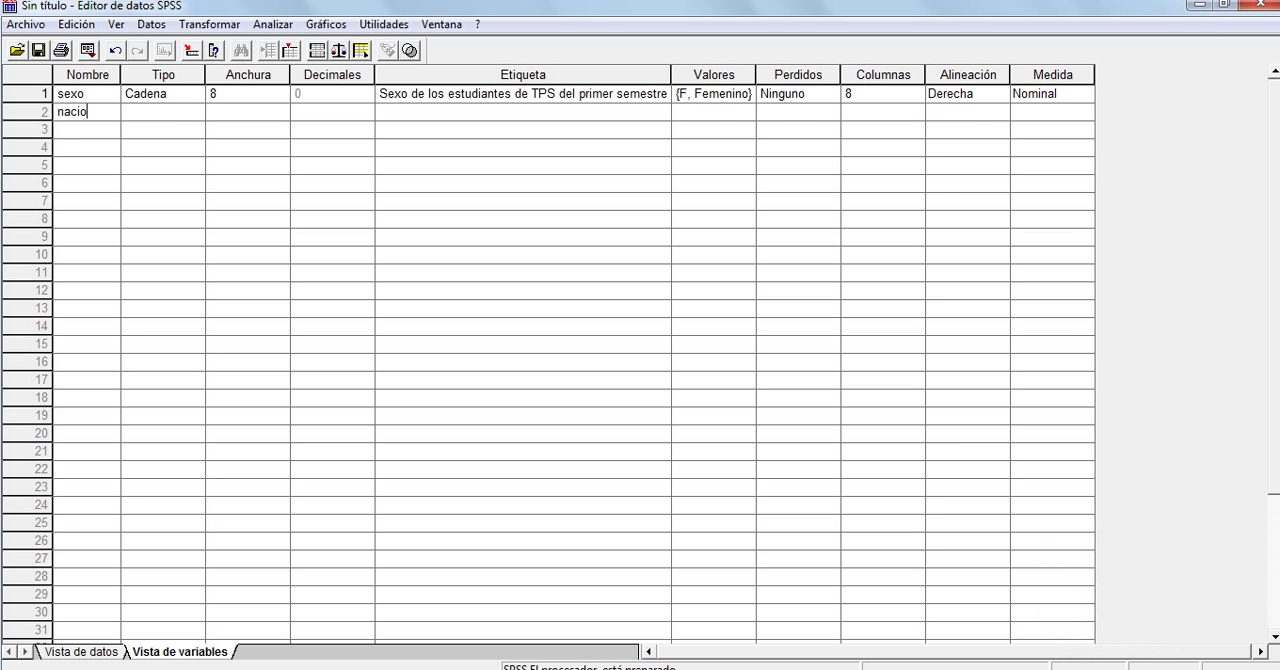
pyautogui.press('Tab')
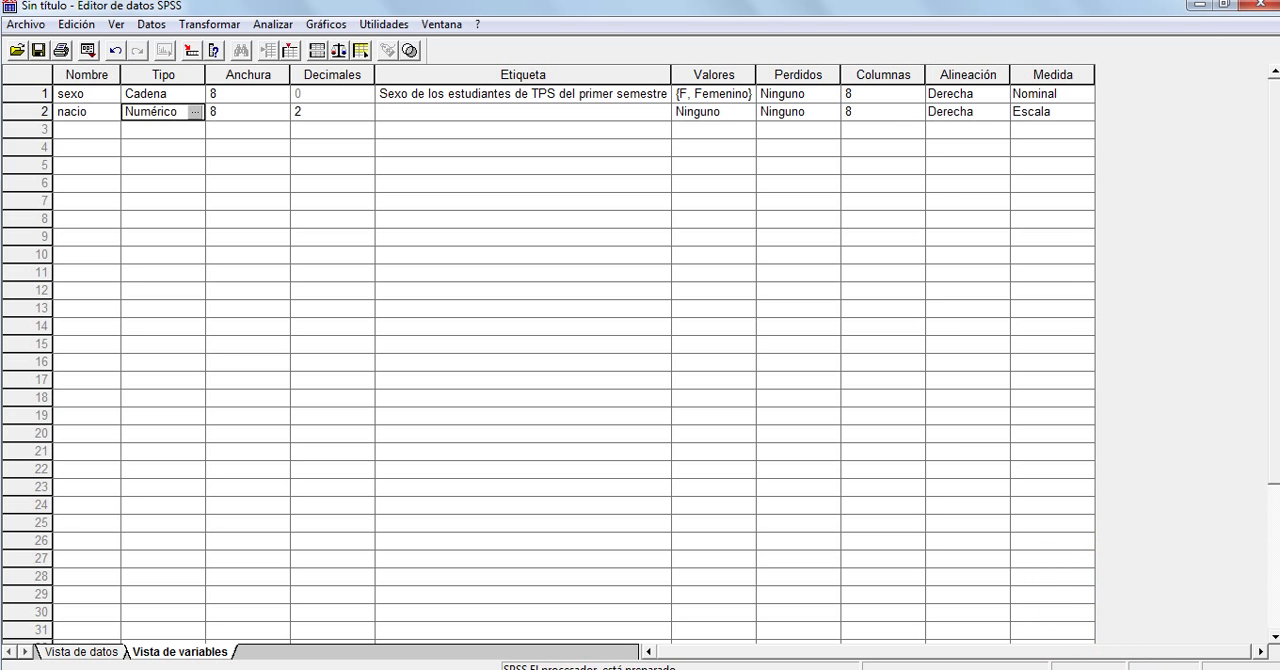
# Set the type of the nacio variable to Cadena with 8 characters
pyautogui.click(195, 111)
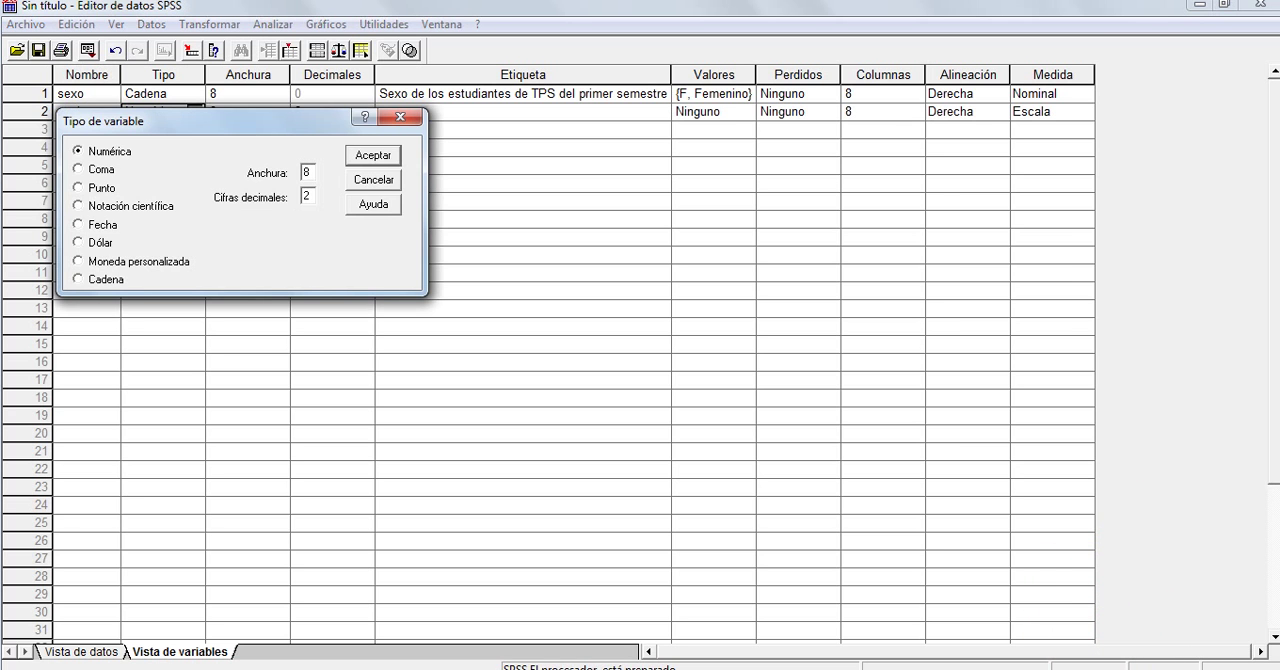
pyautogui.click(78, 279)
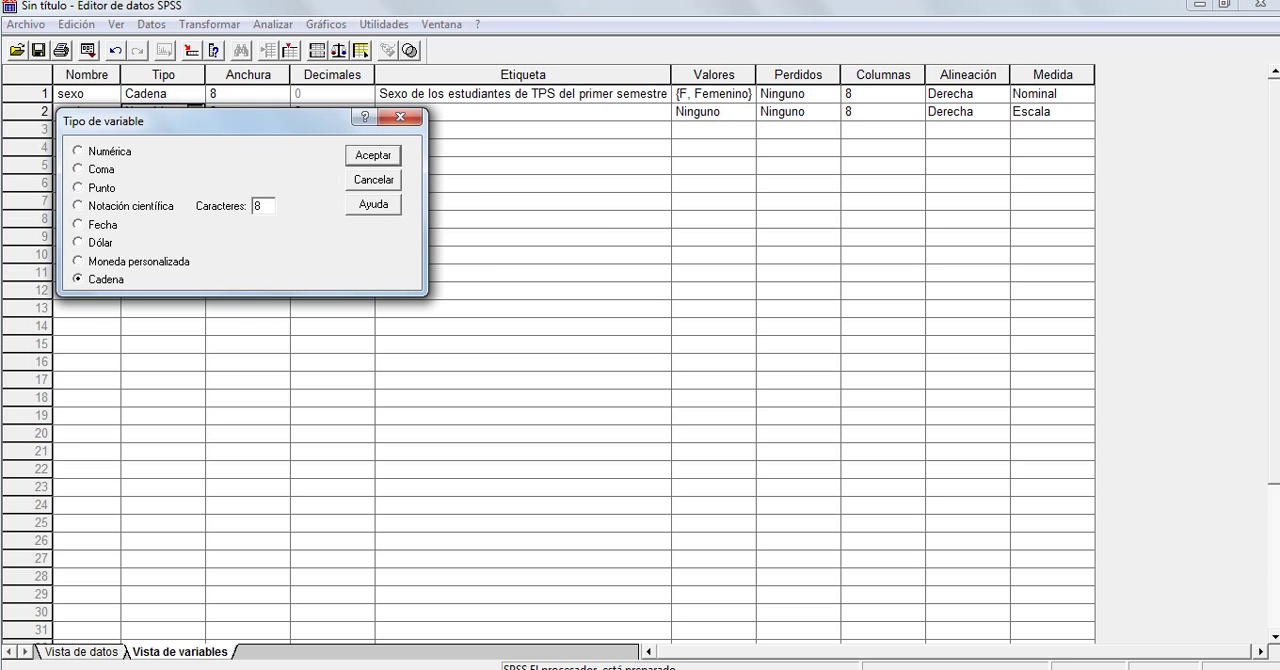
pyautogui.press('Return')
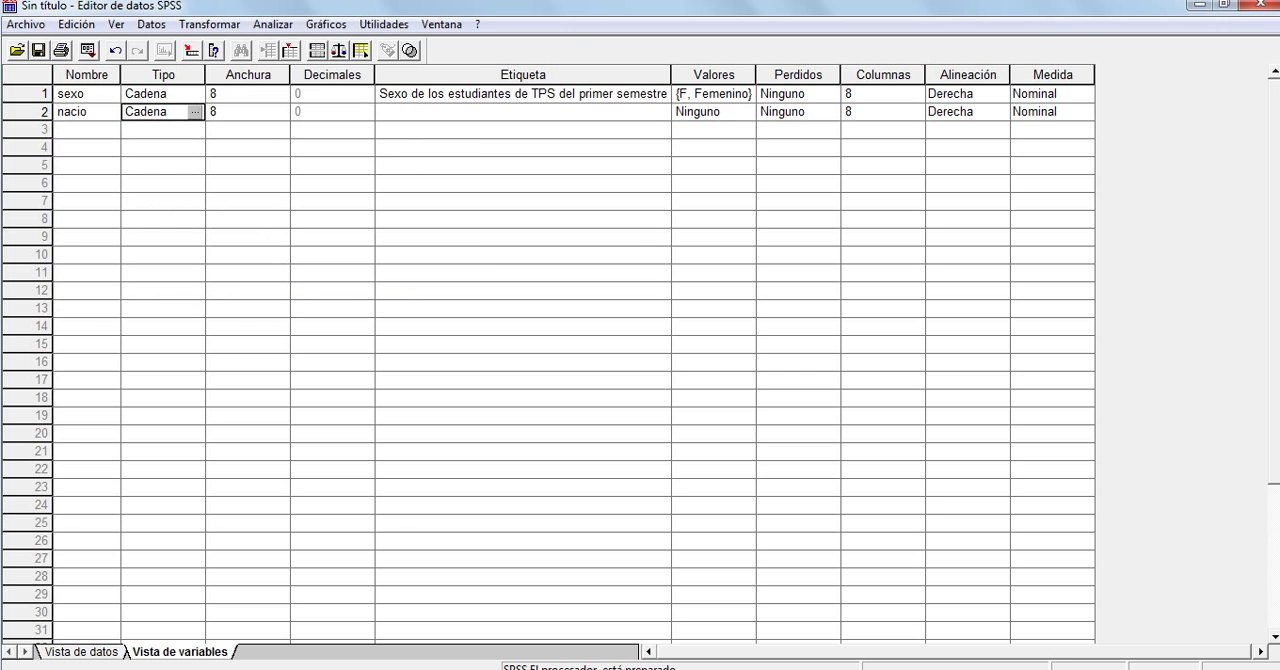
# Label the nacio variable "Nacionalidad de los estudiantes de TPS"
pyautogui.click(522, 112)
pyautogui.write('Naci')
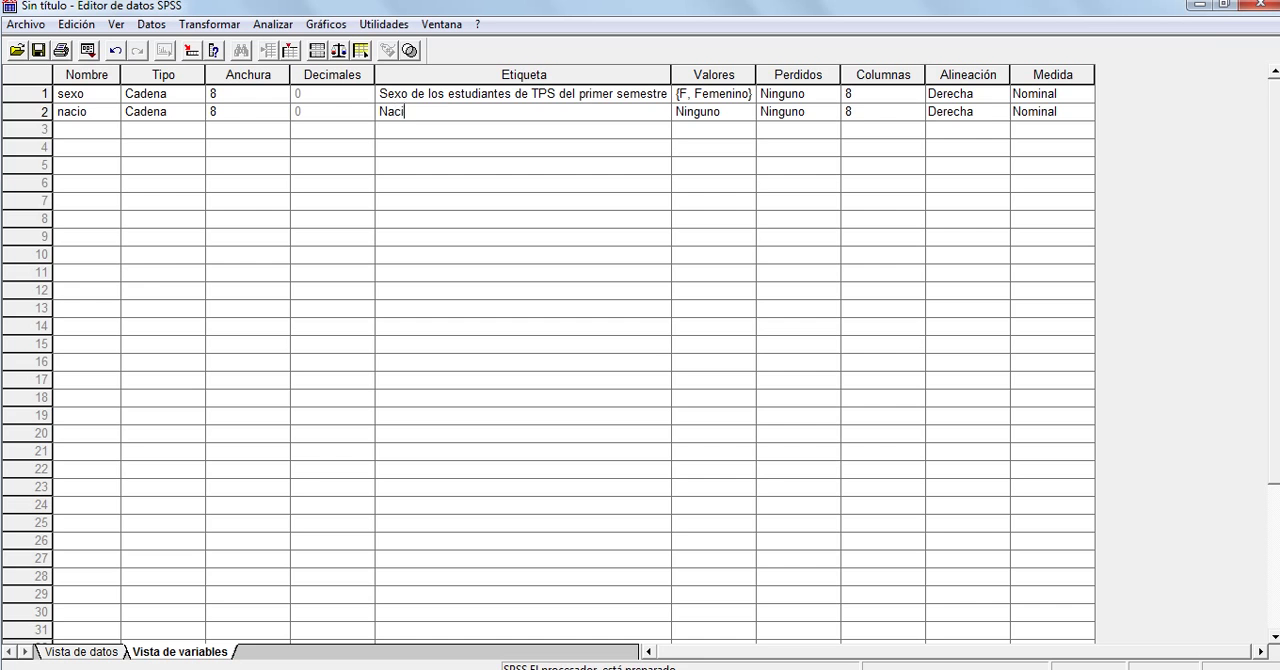
pyautogui.write('onalidad de los estudia')
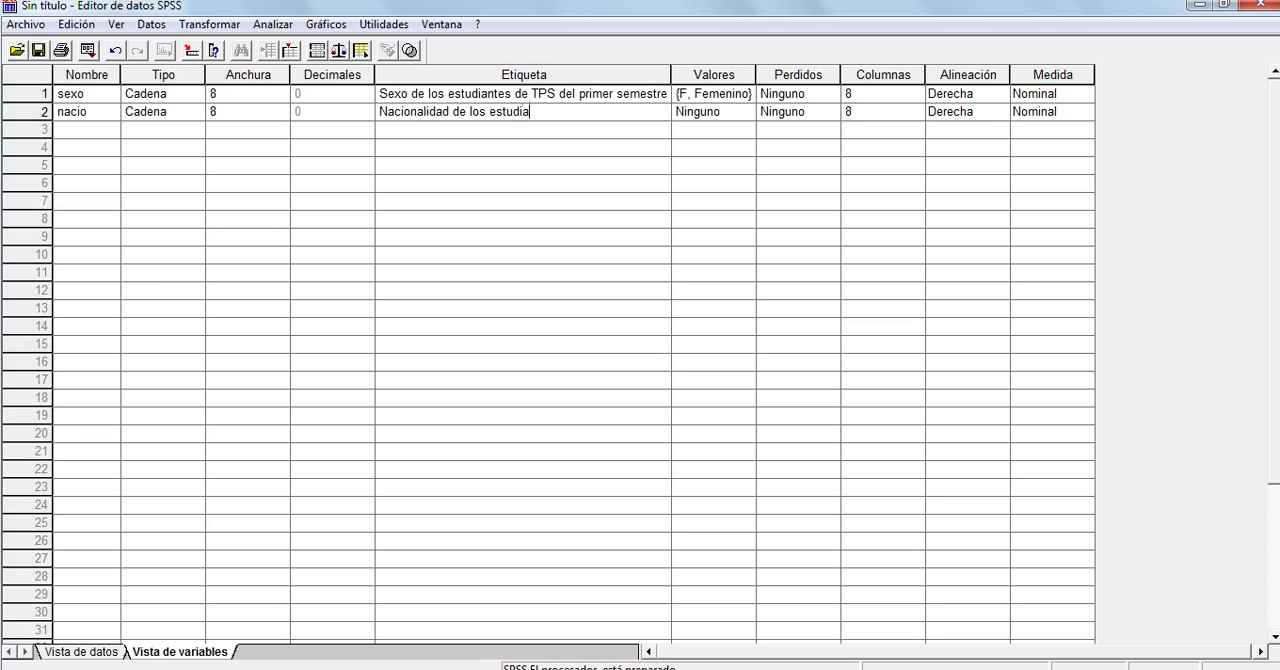
pyautogui.write('ntes de TPS')
# Add the value label V = "Venezolana" to the nacio variable
pyautogui.click(712, 112)
pyautogui.click(745, 112)
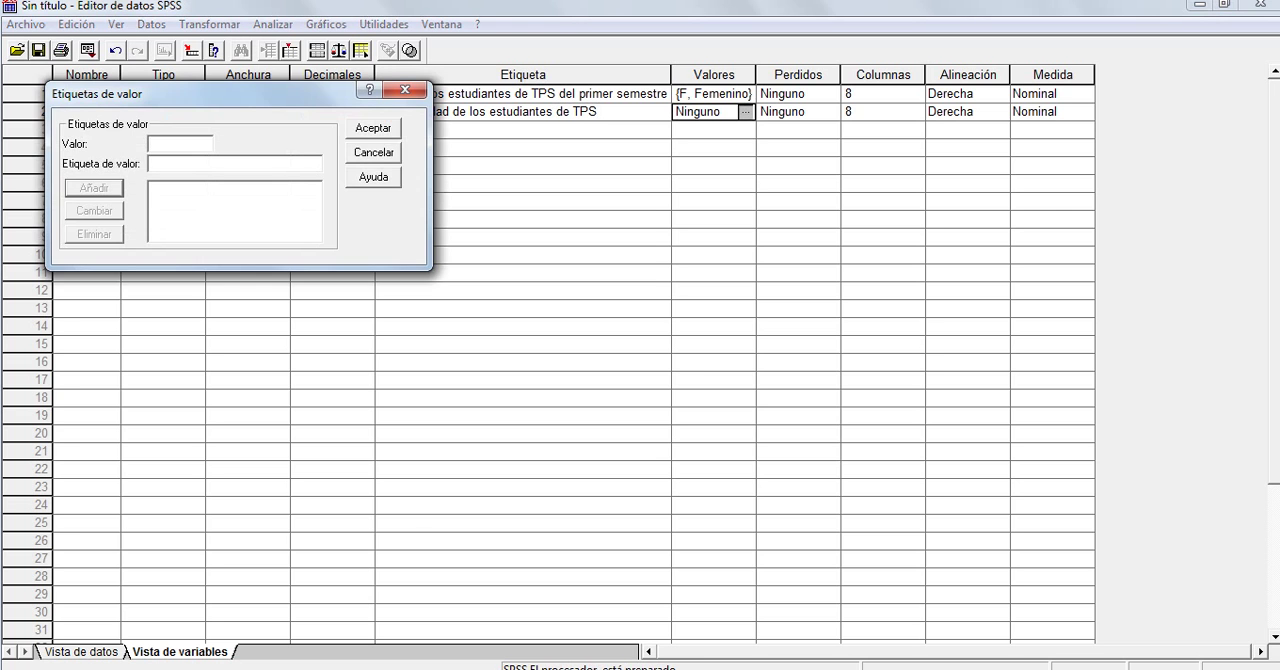
pyautogui.press('capslock')
pyautogui.write('V')
pyautogui.press('Tab')
pyautogui.write('vE')
pyautogui.press('BackSpace')
pyautogui.press('BackSpace')
pyautogui.write('V')
pyautogui.press('capslock')
pyautogui.write('enezolana')
pyautogui.press('Return')
# Add the nacio value label E = "Extranjera", accept the labels and return to the data view
pyautogui.press('capslock')
pyautogui.write('E')
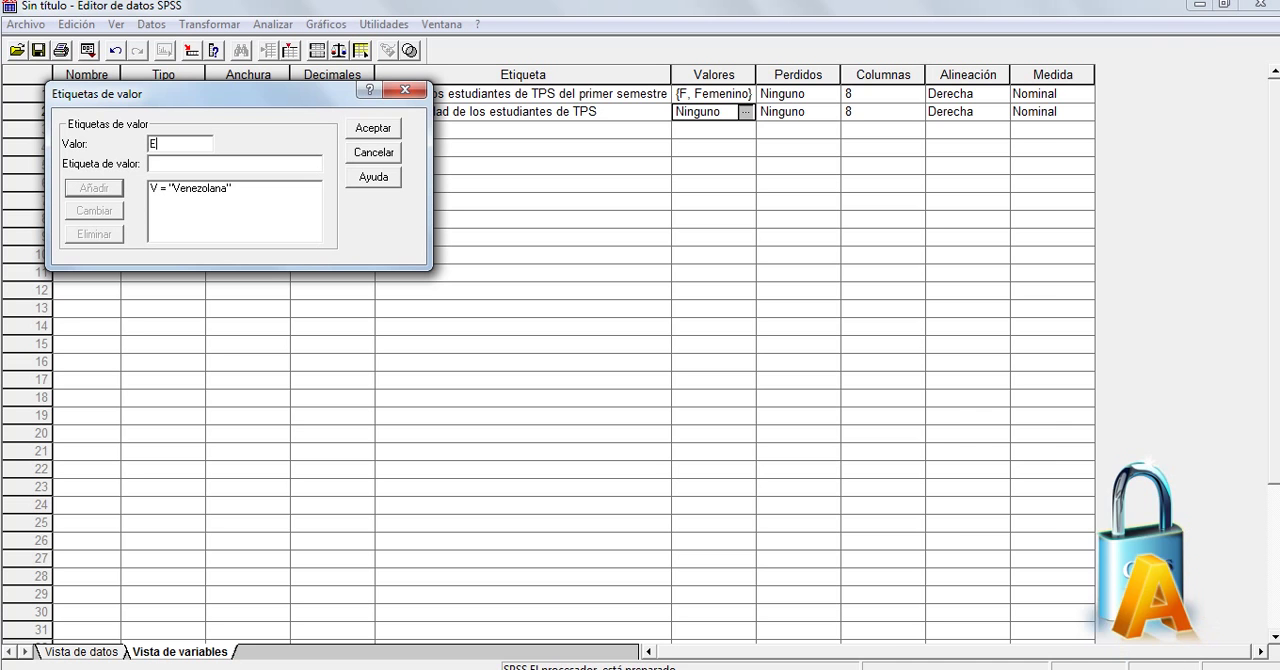
pyautogui.press('Tab')
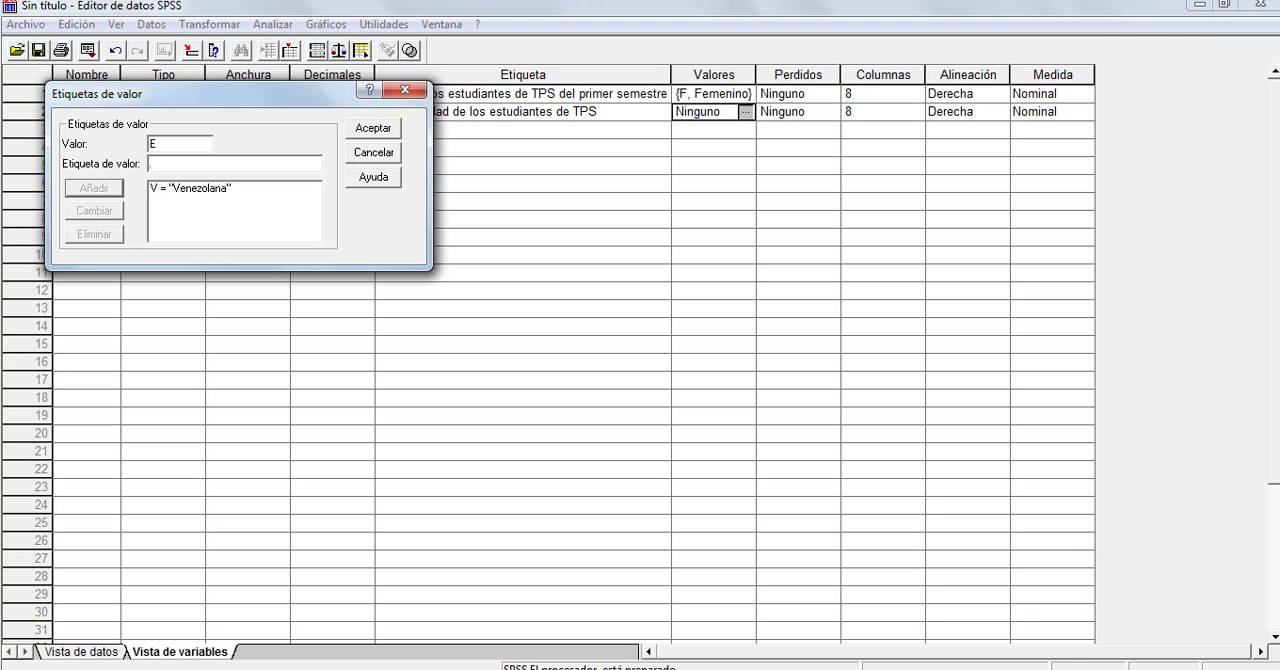
pyautogui.press('capslock')
pyautogui.write('E')
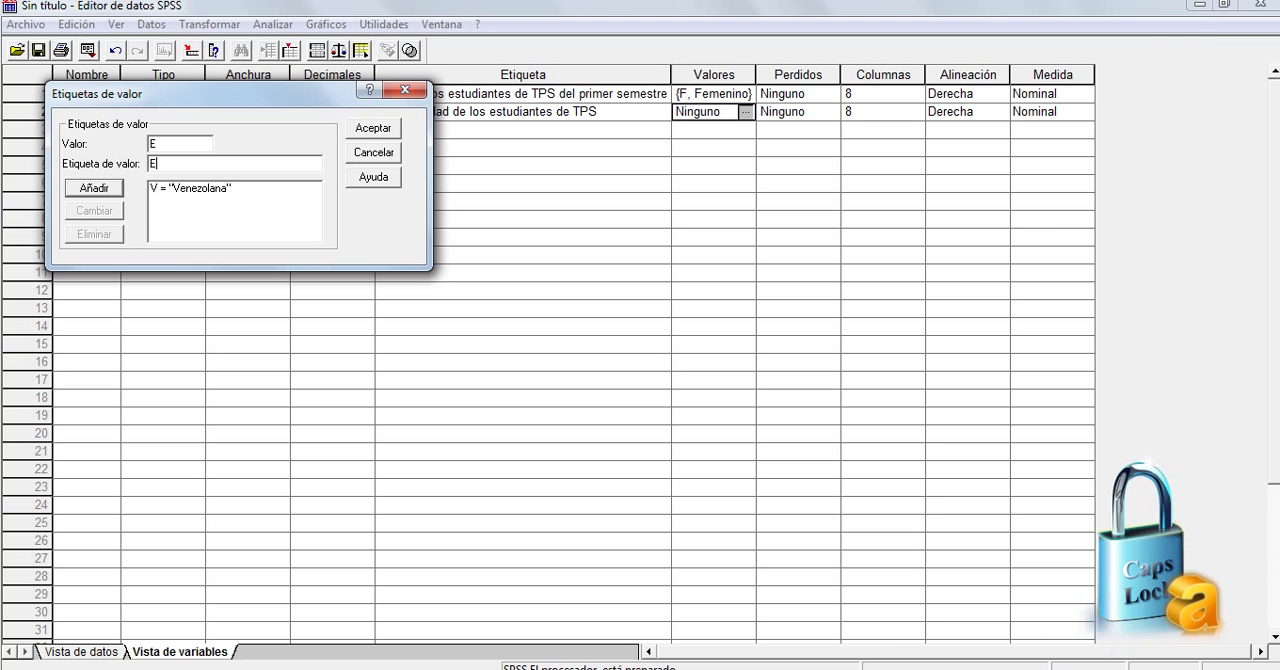
pyautogui.write('xtran')
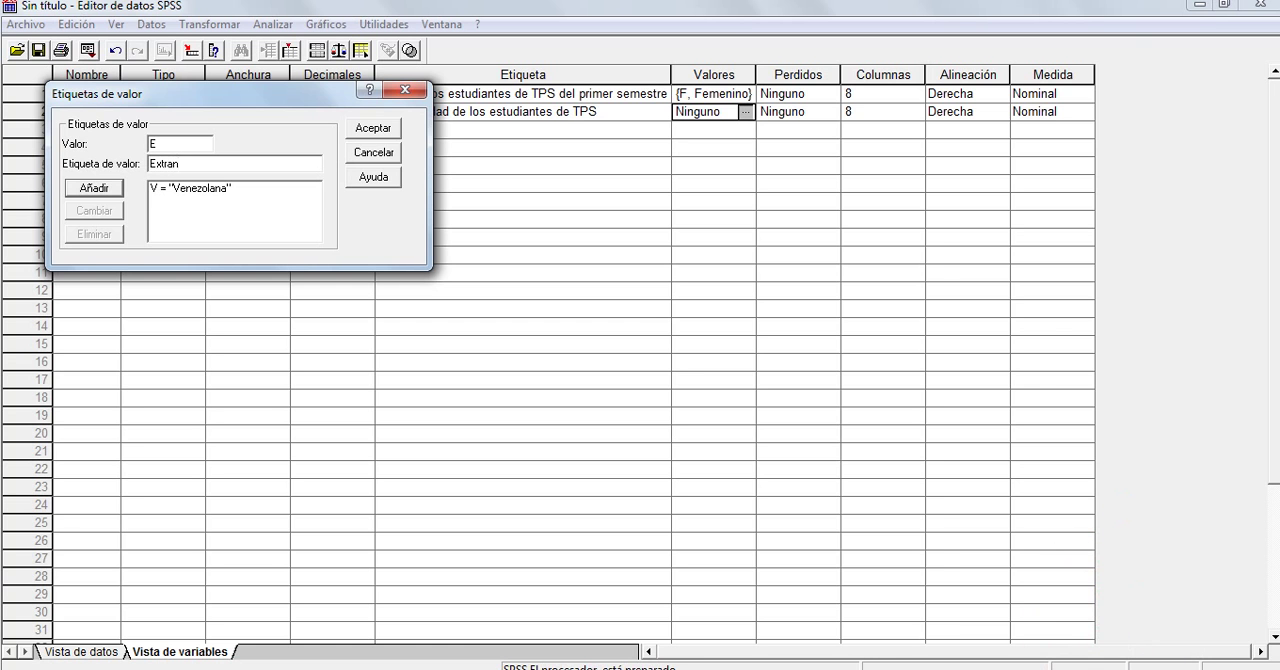
pyautogui.write('jera')
pyautogui.press('Return')
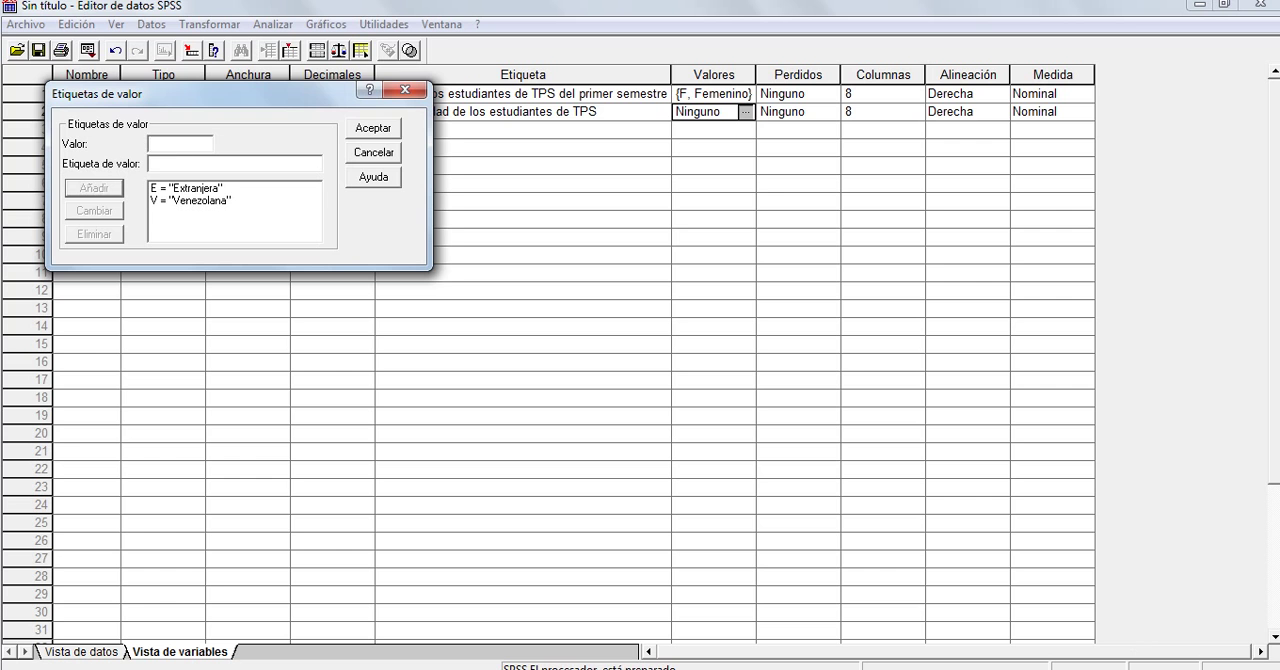
pyautogui.press('Return')
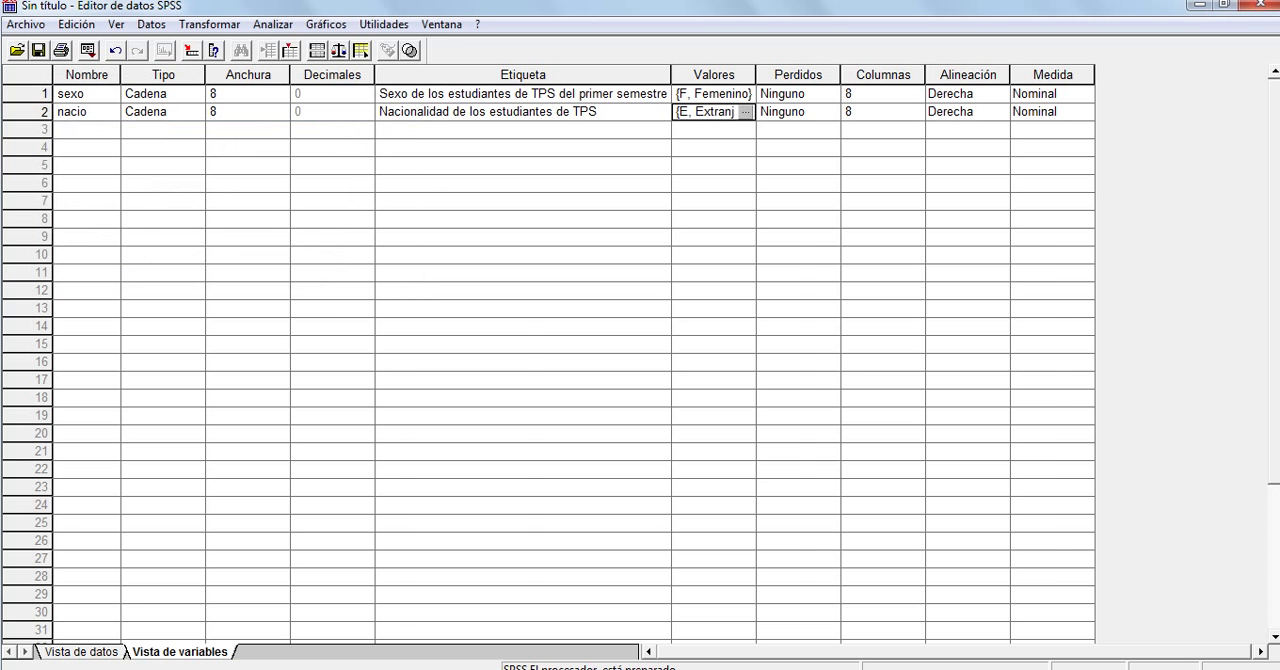
pyautogui.click(81, 652)
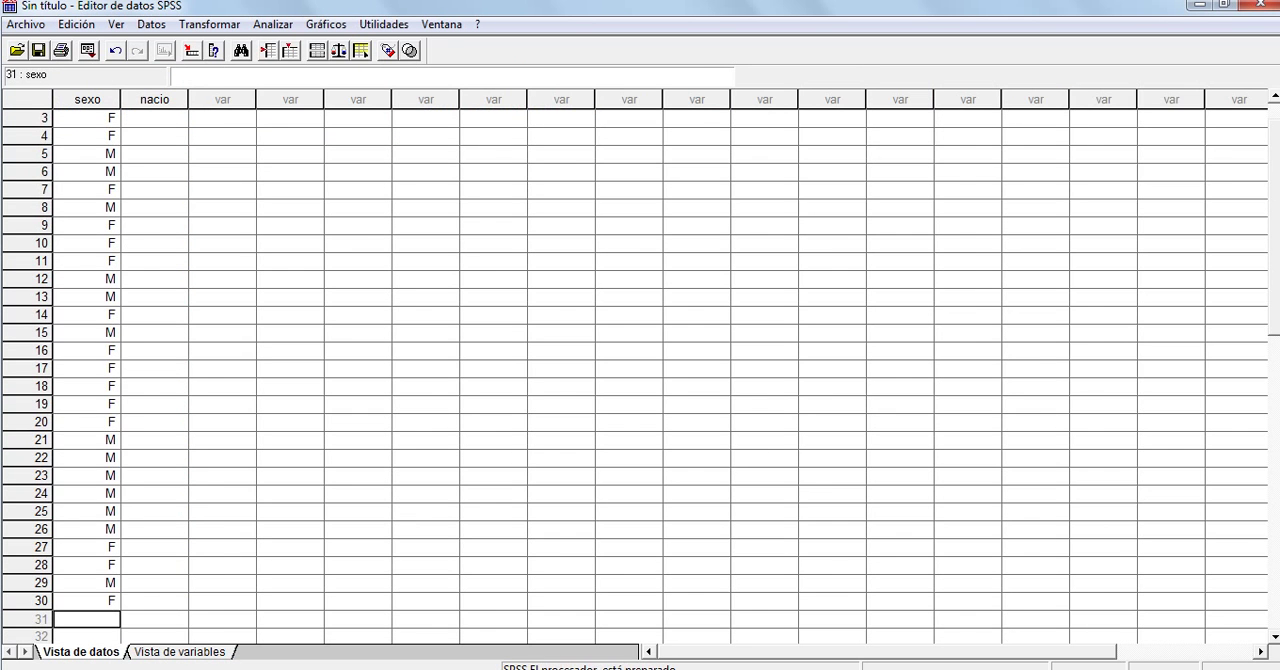
pyautogui.click(154, 118)
pyautogui.write('v')
pyautogui.press('Return')
pyautogui.write('v')
pyautogui.press('Return')
pyautogui.press('Up')
pyautogui.press('Up')
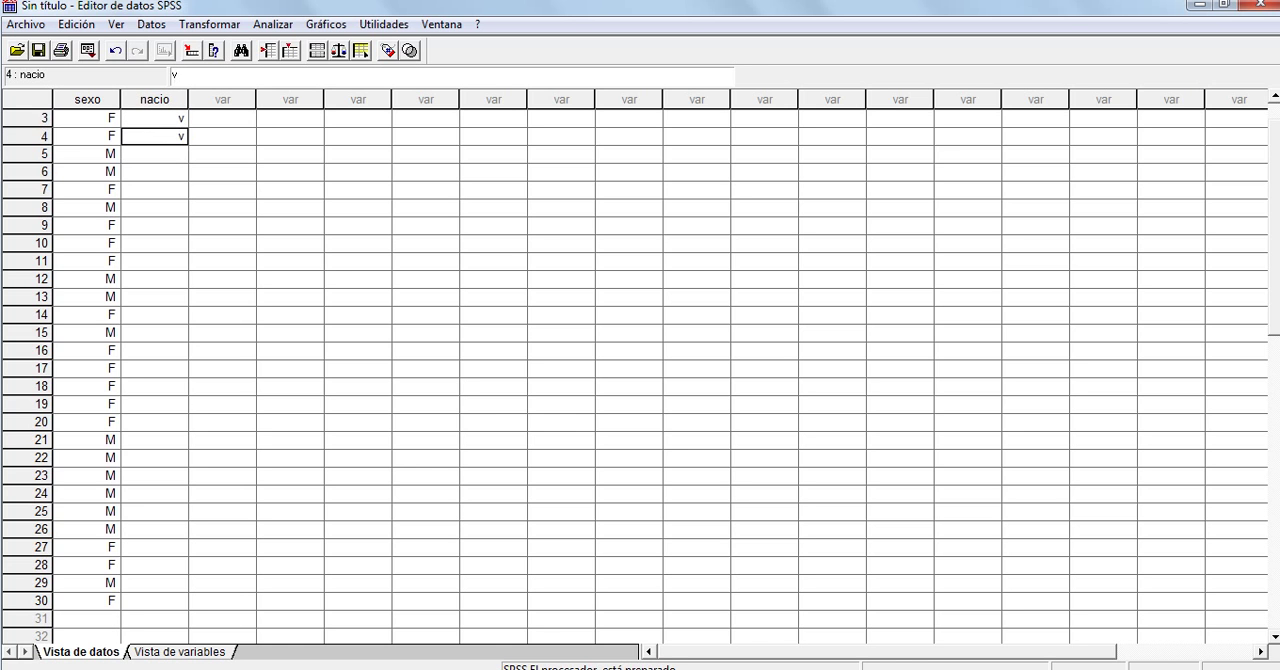
pyautogui.press('Delete')
pyautogui.press('Down')
pyautogui.press('Down')
pyautogui.press('Up')
pyautogui.press('Up')
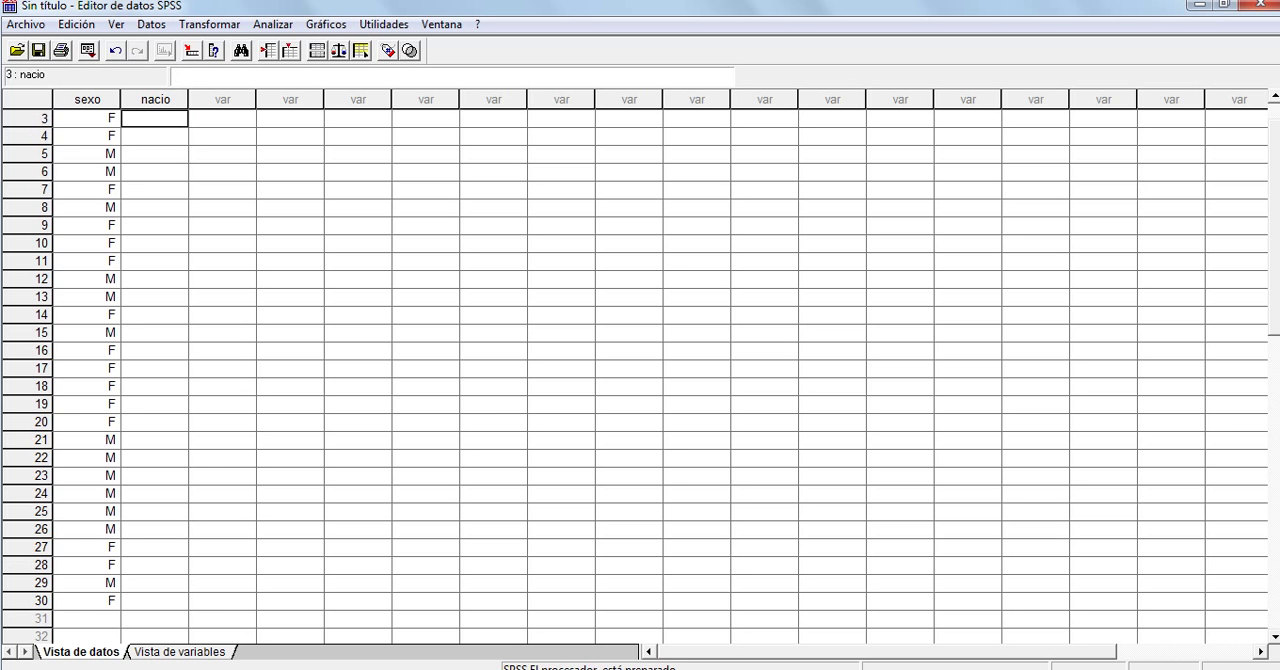
# Fill nacio rows 3–30 with E in rows 18, 24 and 28 and V in all the others
pyautogui.press('capslock')
pyautogui.write('V')
pyautogui.press('Return')
pyautogui.write('V')
pyautogui.press('Return')
pyautogui.write('V')
pyautogui.press('Return')
pyautogui.write('V V V V V V V V V V V V E')
pyautogui.press('Return')
pyautogui.write('V V V V V E')
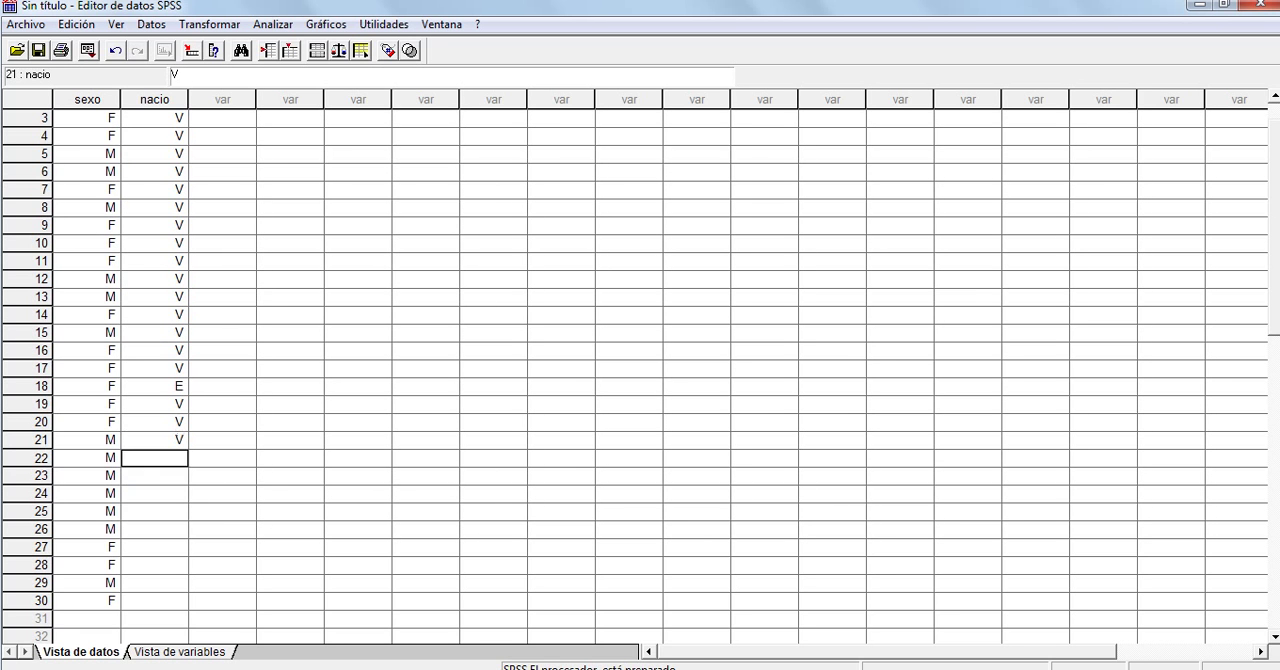
pyautogui.press('Return')
pyautogui.write('V')
pyautogui.press('Return')
pyautogui.write('V')
pyautogui.press('Return')
pyautogui.write('V')
pyautogui.press('Return')
pyautogui.write('E')
pyautogui.press('Return')
pyautogui.write('V')
pyautogui.press('Return')
pyautogui.write('V')
pyautogui.press('Tab')
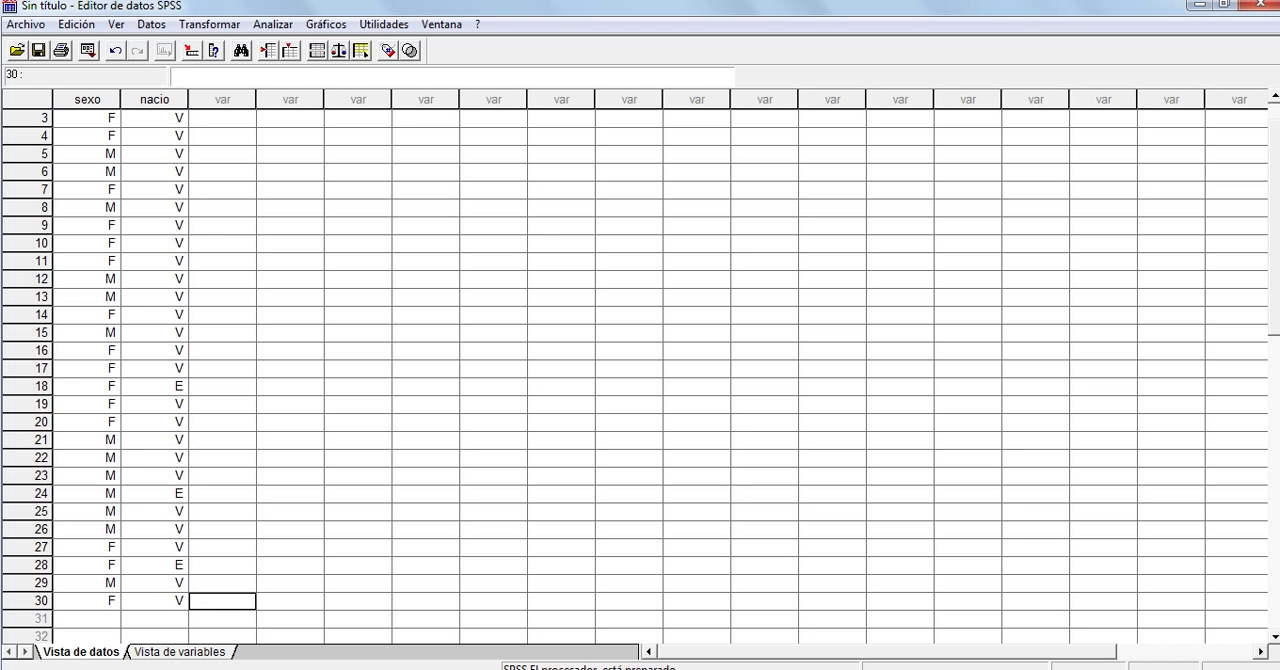
# Insert a new variable in the empty column after nacio
pyautogui.click(222, 100)
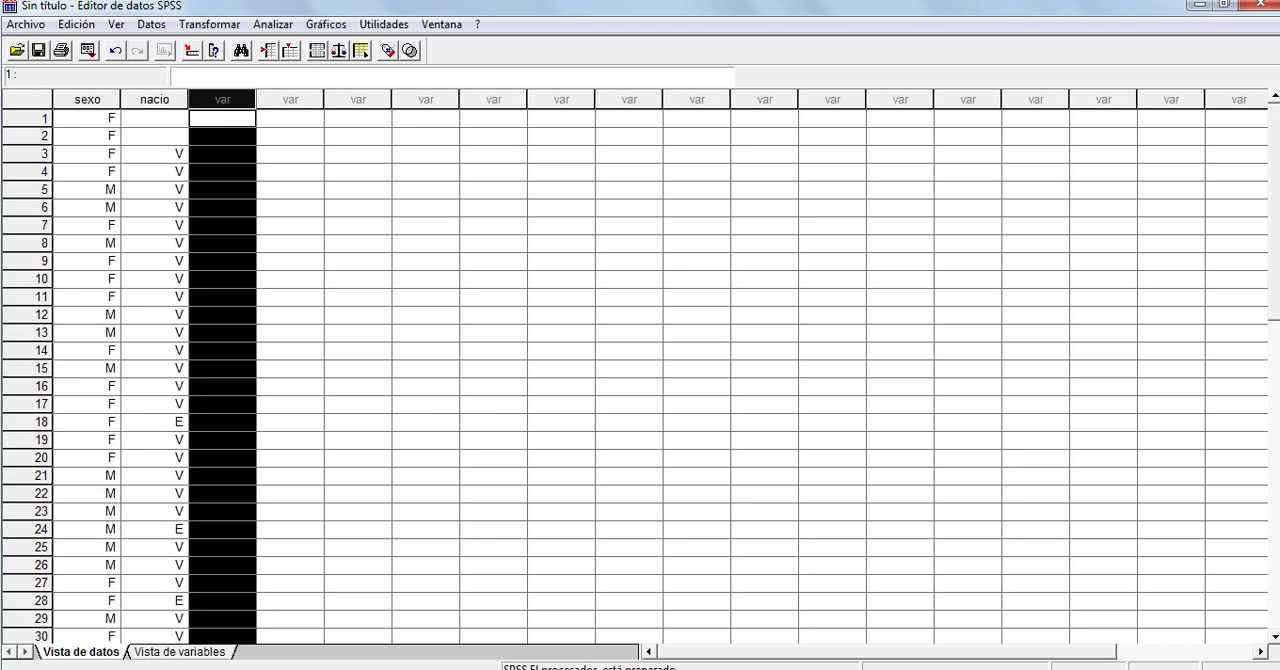
pyautogui.rightClick(215, 100)
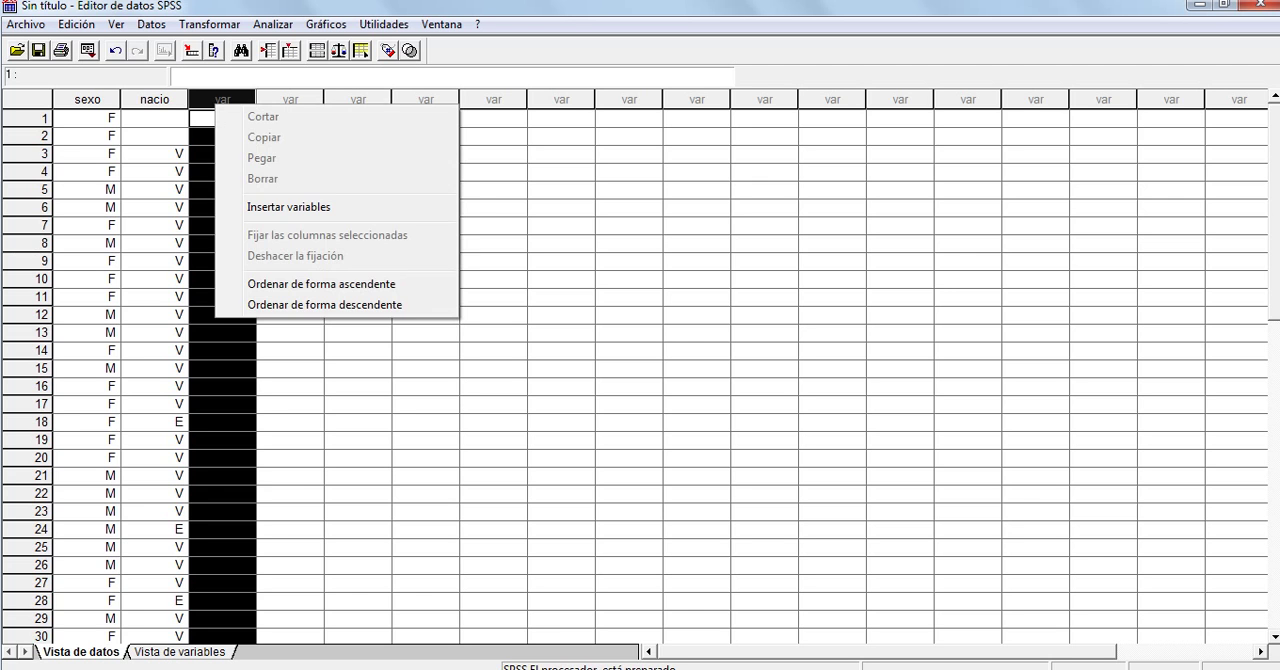
pyautogui.click(155, 244)
pyautogui.click(222, 100)
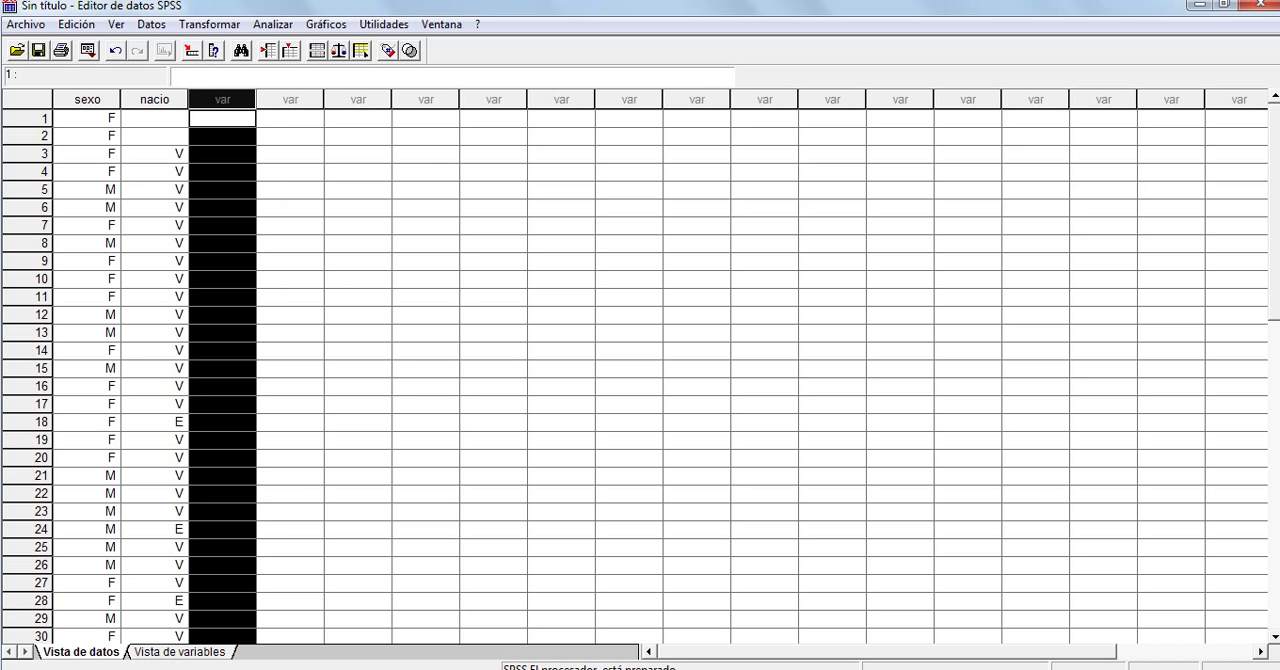
pyautogui.click(290, 137)
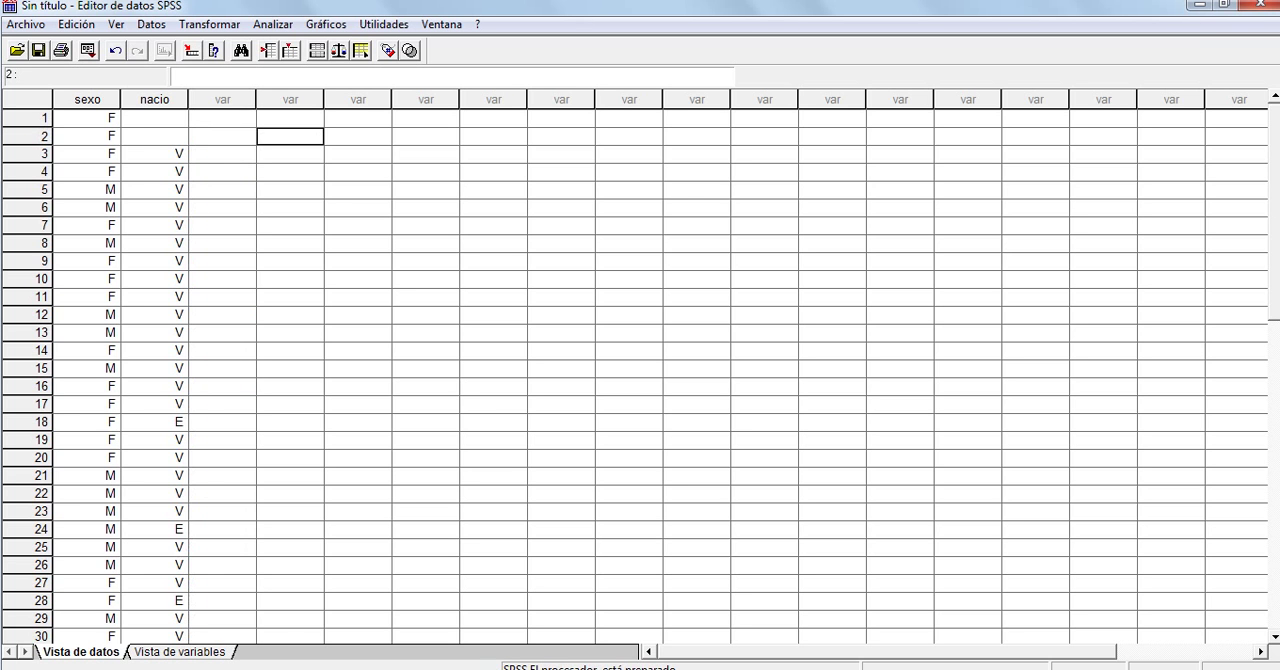
pyautogui.click(222, 100)
pyautogui.rightClick(224, 97)
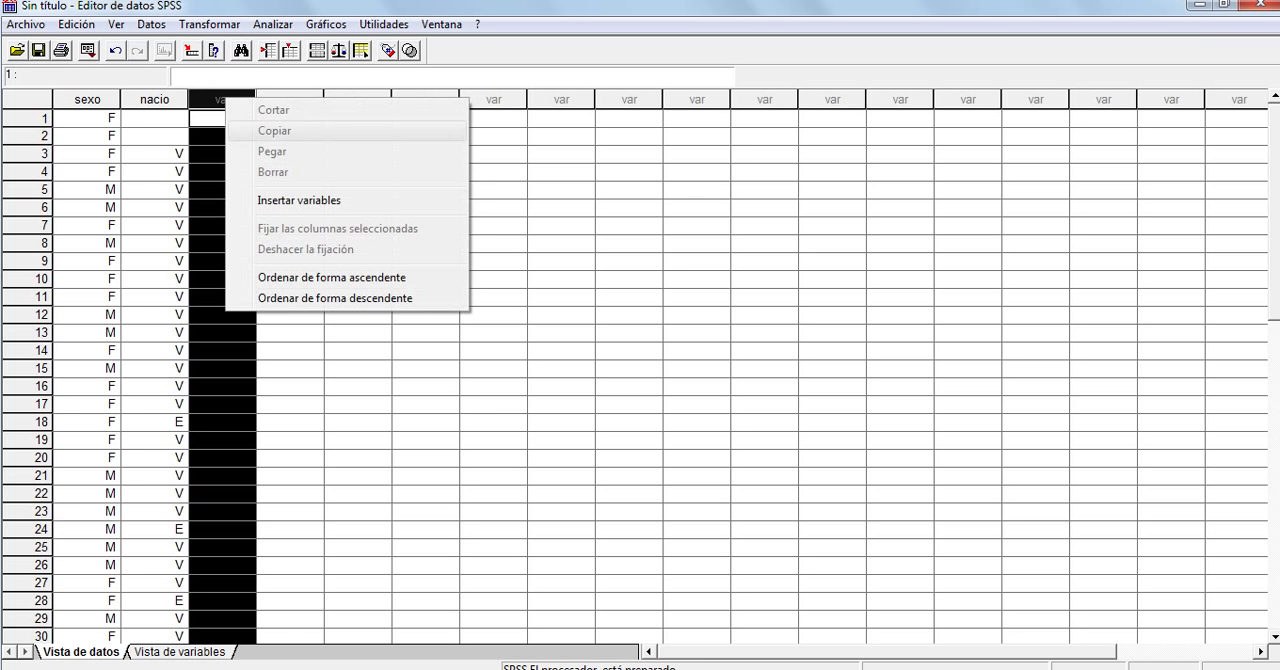
pyautogui.click(299, 200)
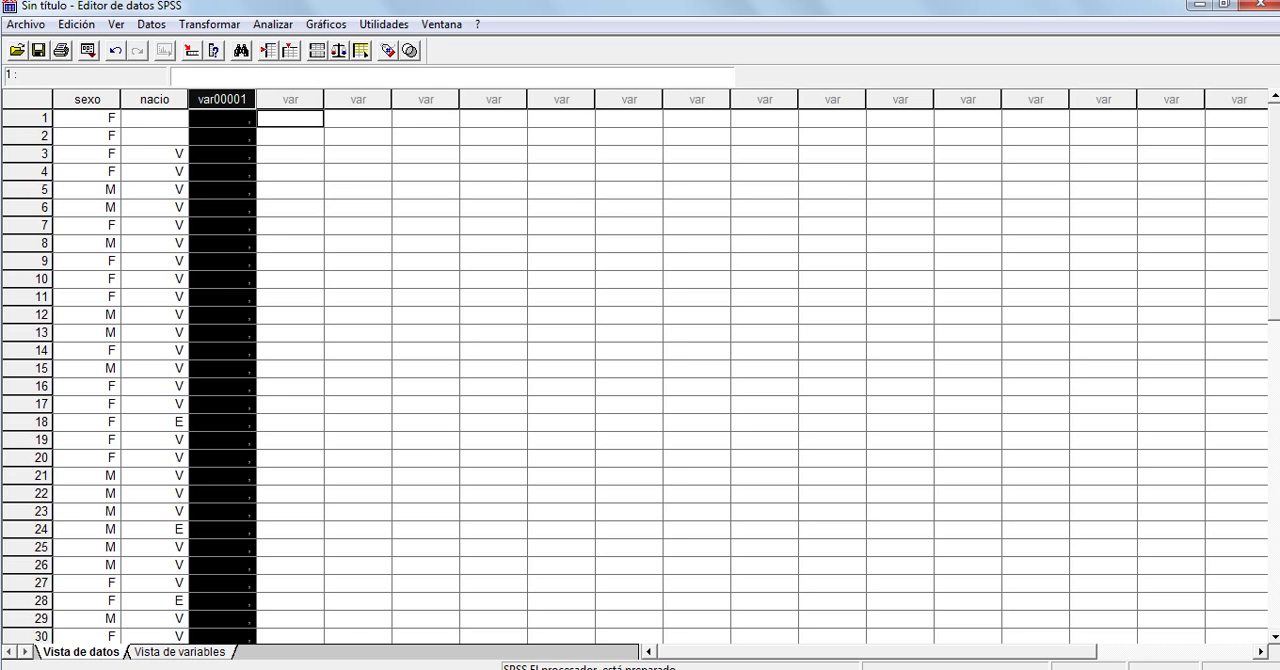
# Rename the newly inserted third variable gradinst in the variable definitions
pyautogui.click(180, 652)
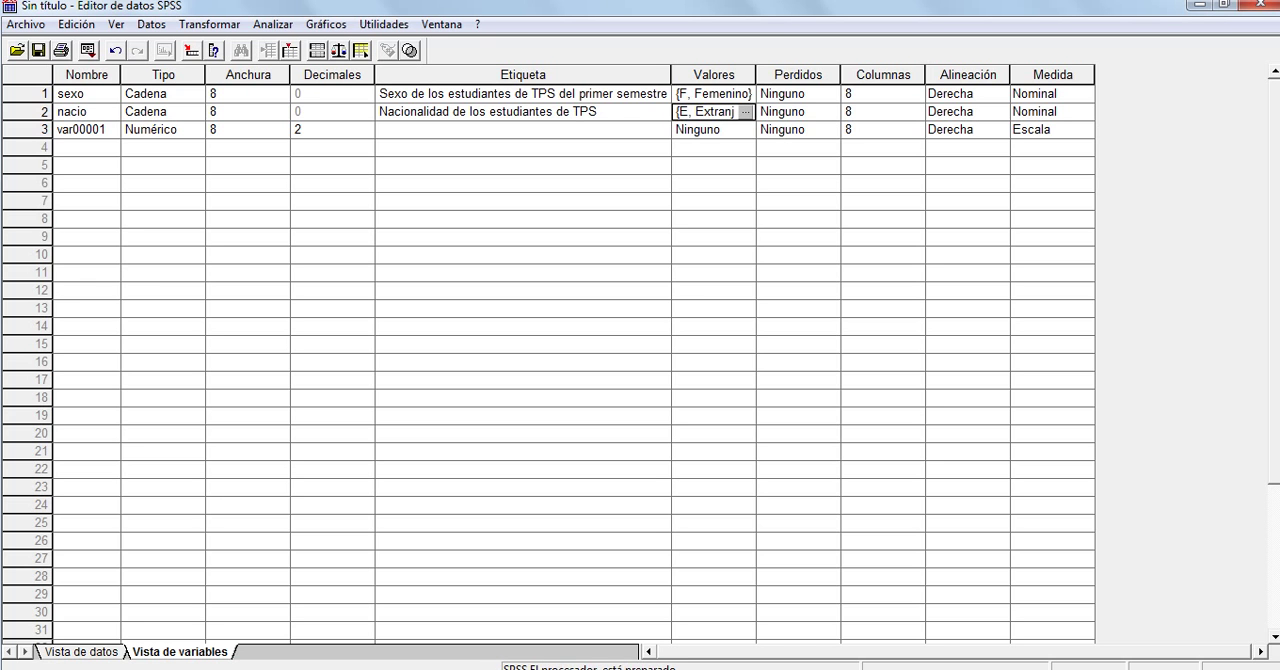
pyautogui.click(86, 130)
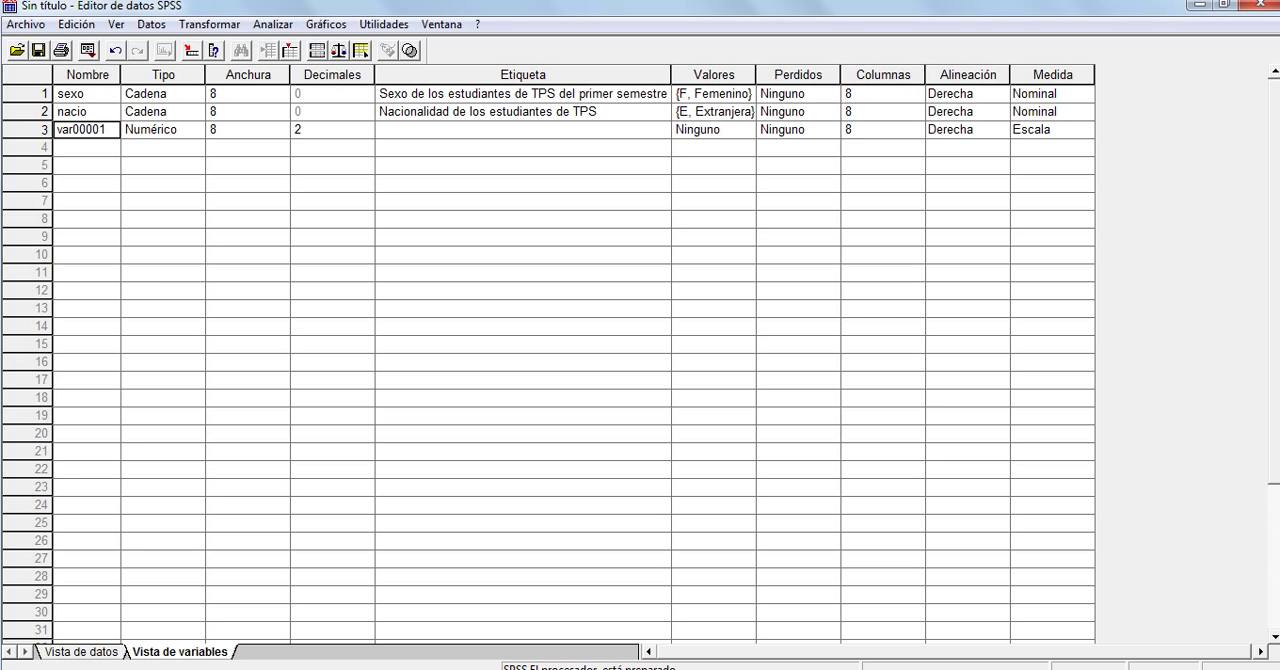
pyautogui.click(1052, 130)
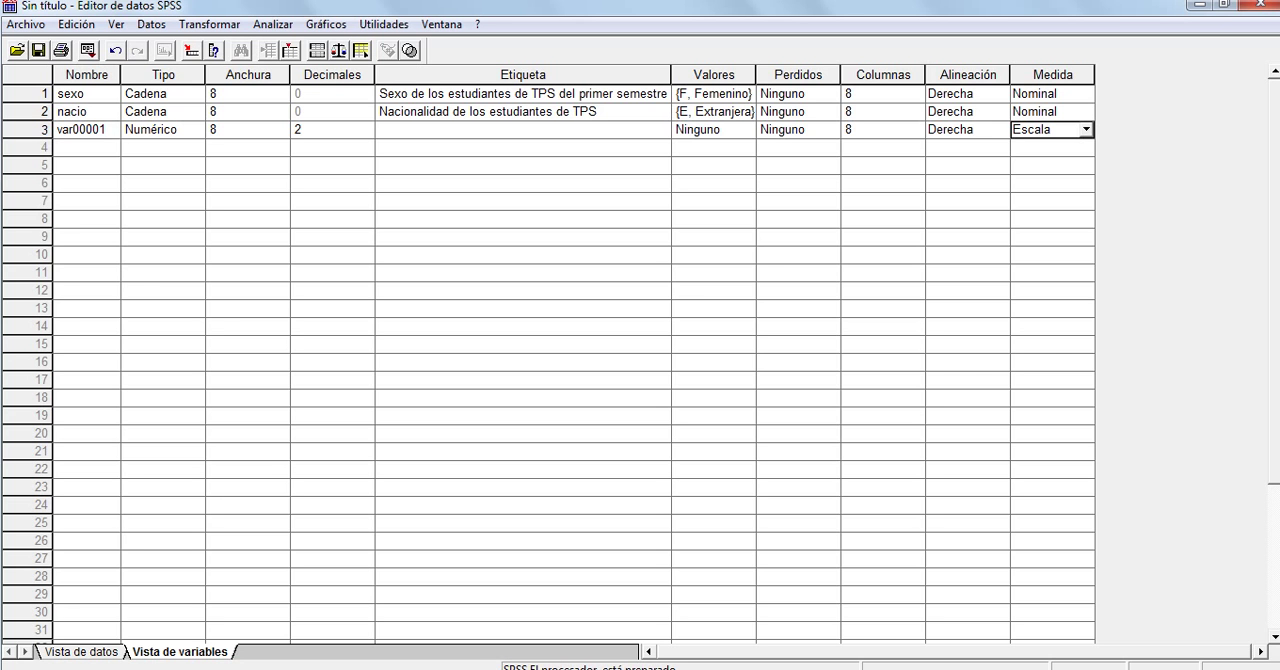
pyautogui.click(86, 130)
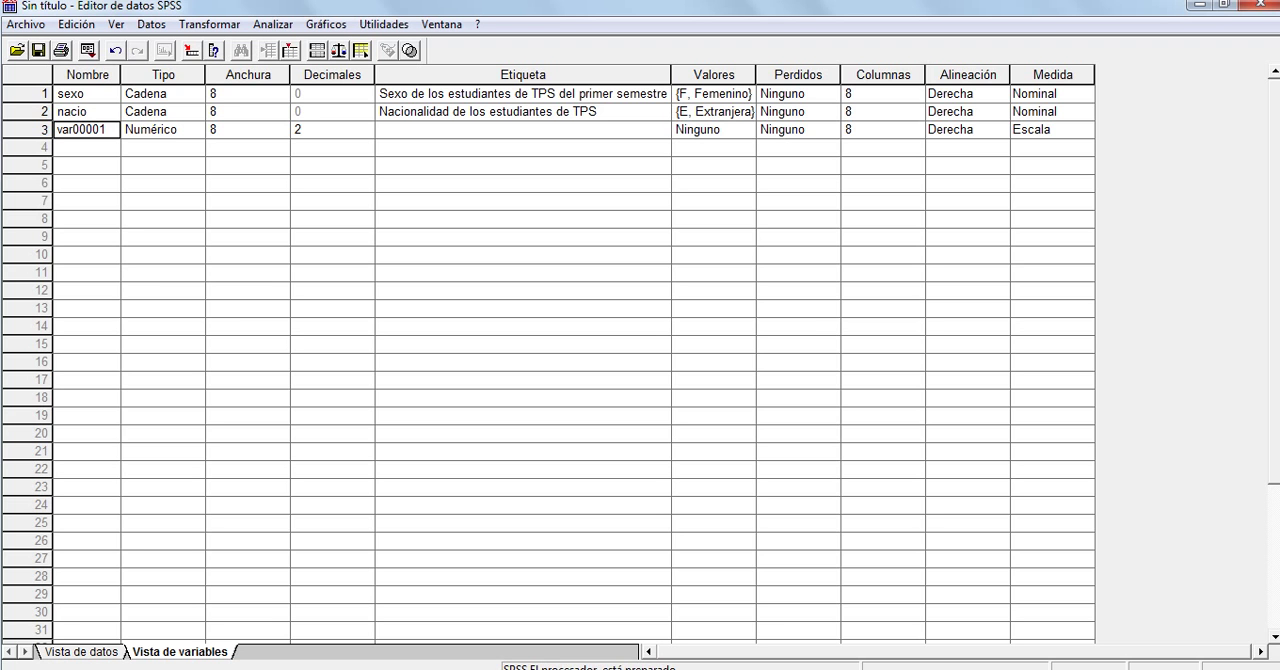
pyautogui.write('gRAD')
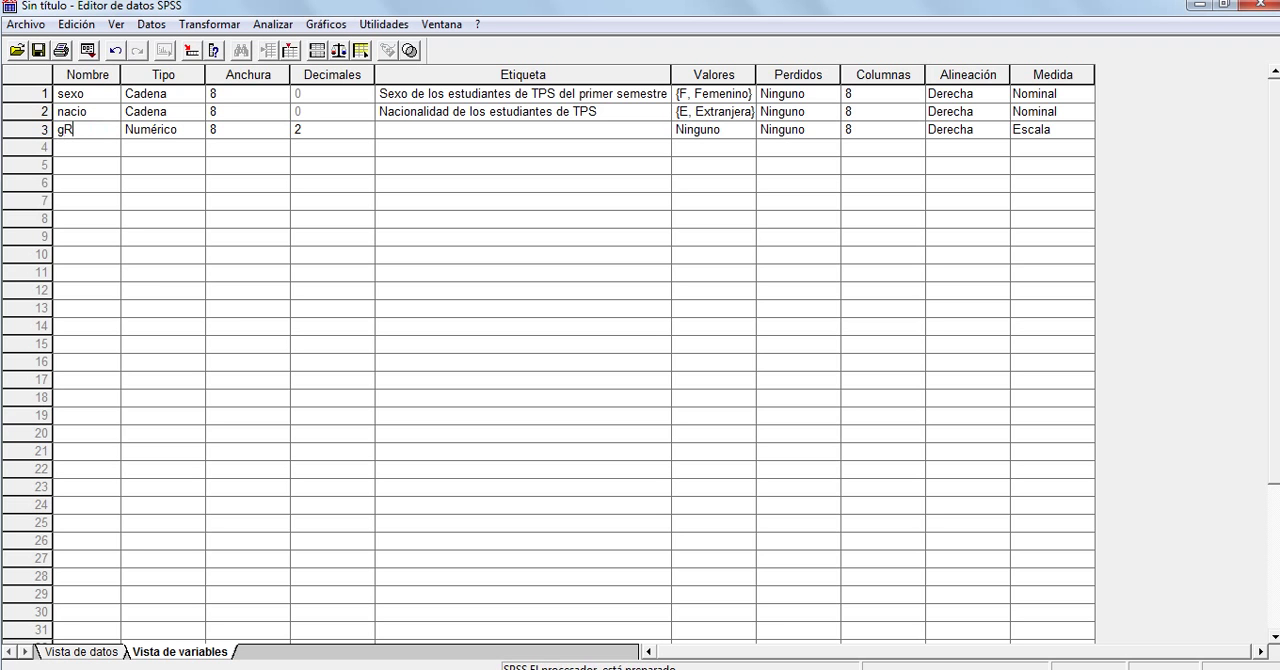
pyautogui.press('BackSpace')
pyautogui.press('BackSpace')
pyautogui.press('BackSpace')
pyautogui.press('BackSpace')
pyautogui.press('capslock')
pyautogui.write('grad')
pyautogui.write('in')
pyautogui.write('d')
pyautogui.press('BackSpace')
pyautogui.write('st')
pyautogui.press('Tab')
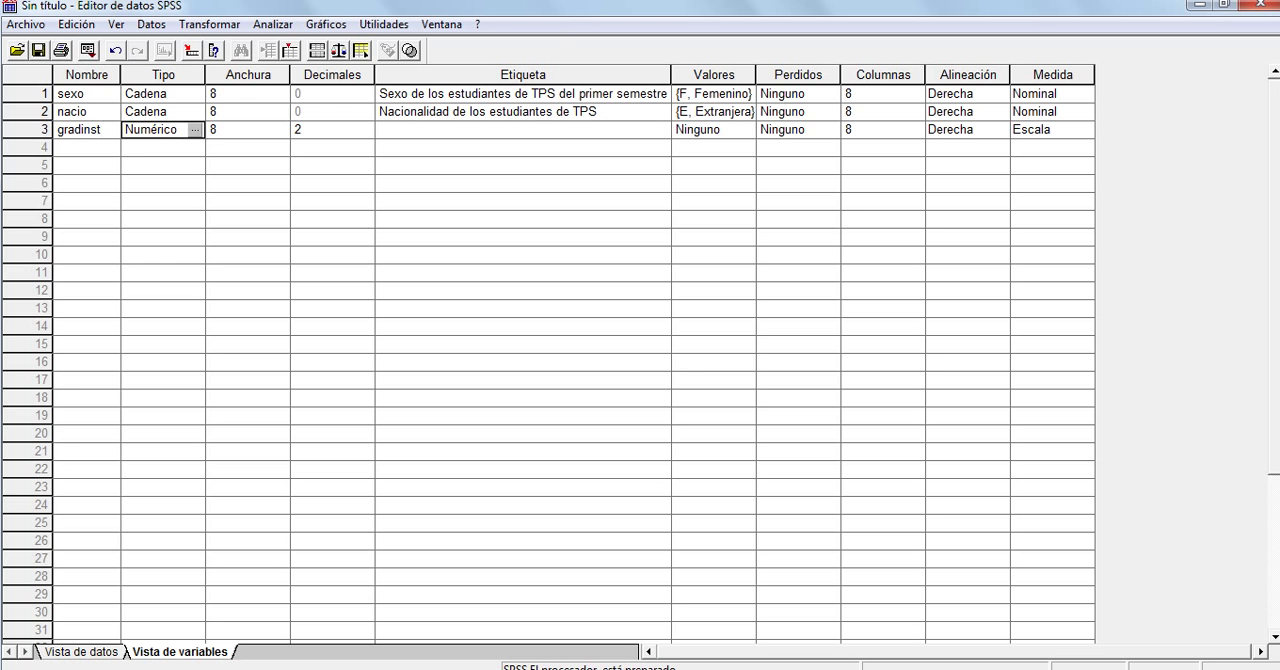
# Set the type of the gradinst variable to Cadena
pyautogui.click(195, 130)
pyautogui.click(78, 279)
pyautogui.click(373, 155)
# Label the gradinst variable "Grado de Instrucción de los estudiantes de TPS"
pyautogui.click(522, 130)
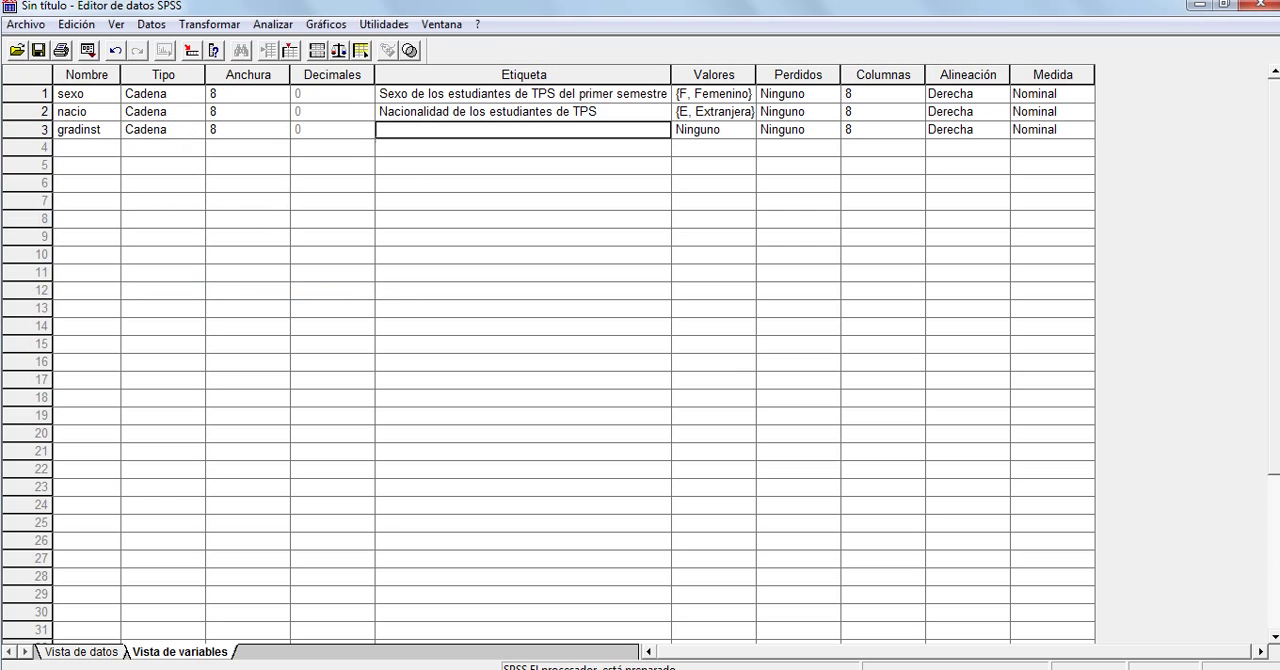
pyautogui.write('Grado')
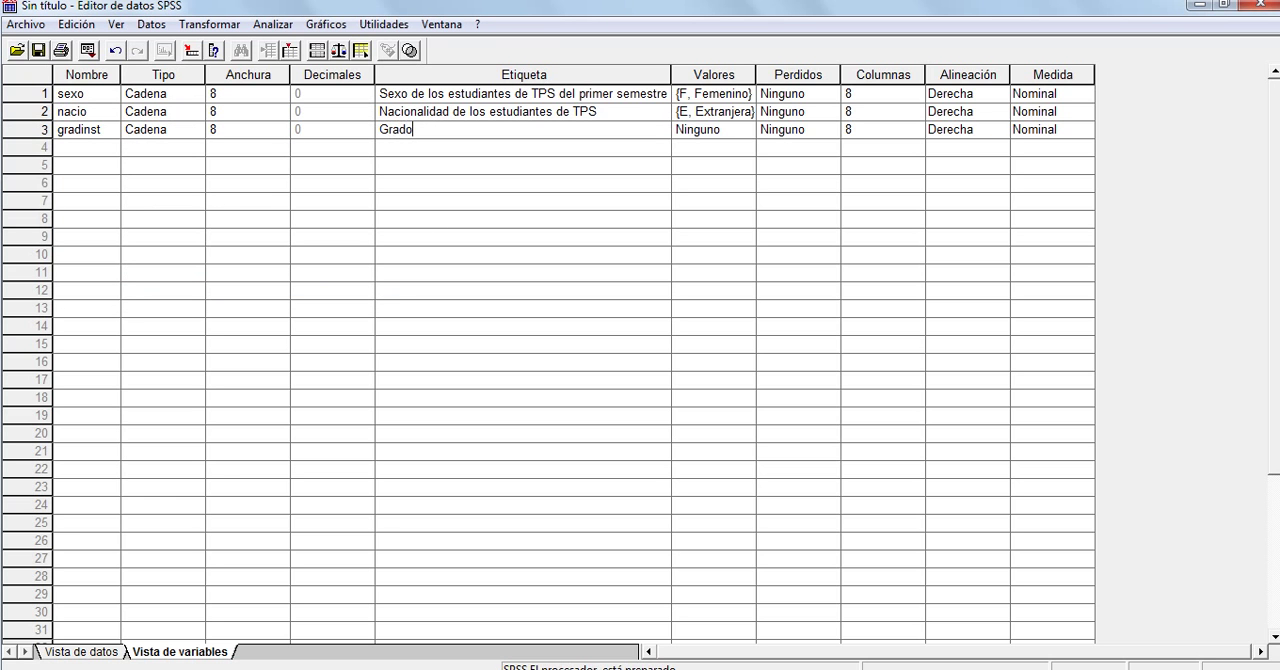
pyautogui.write('de Instrucción de los estudiantes de TPS')
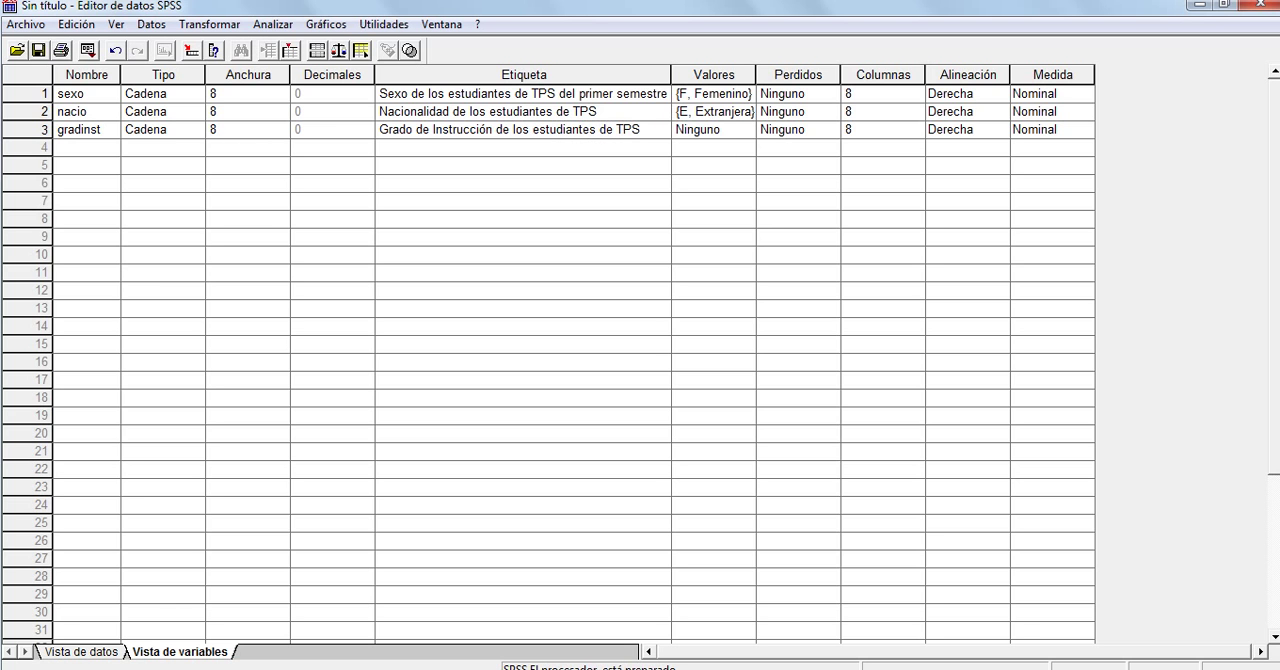
# Add the value label A = "Analfabeto" to the gradinst variable
pyautogui.click(713, 130)
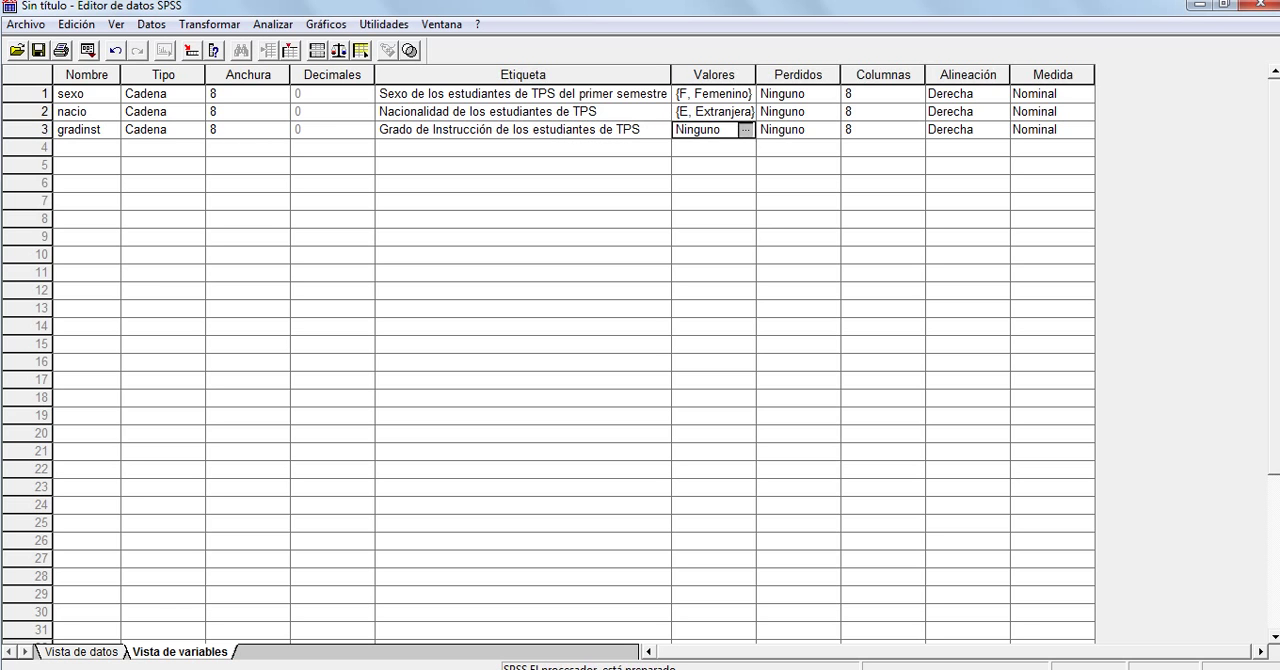
pyautogui.click(746, 130)
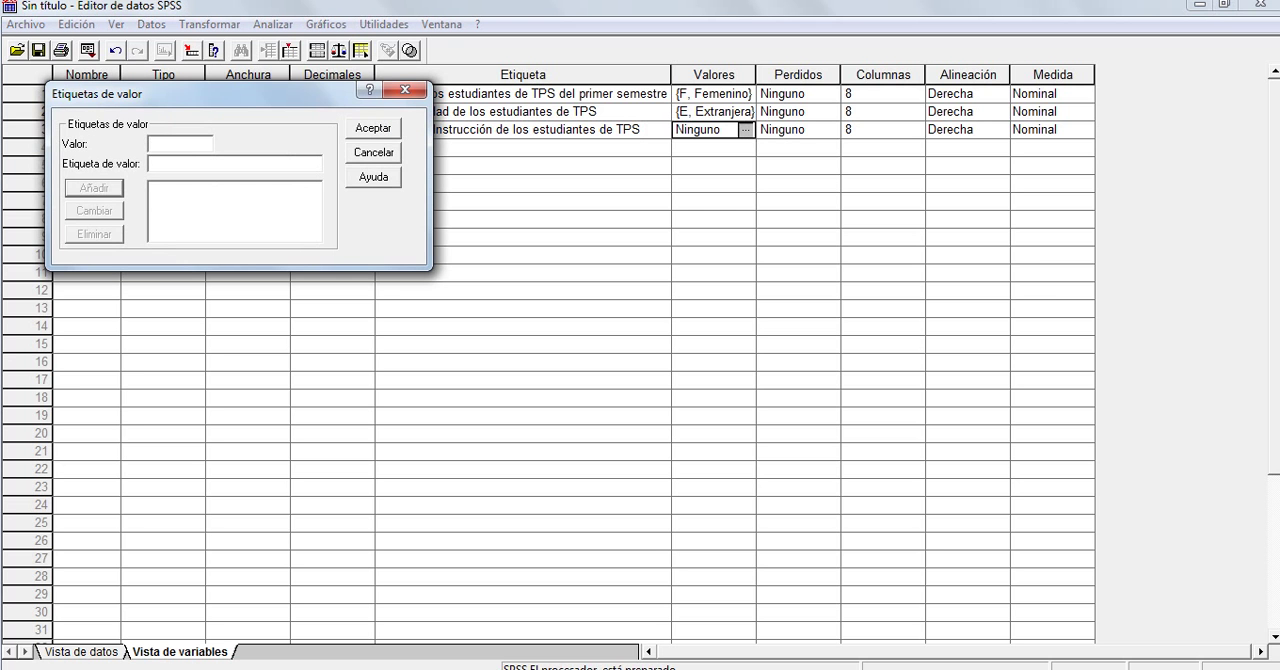
pyautogui.click(405, 90)
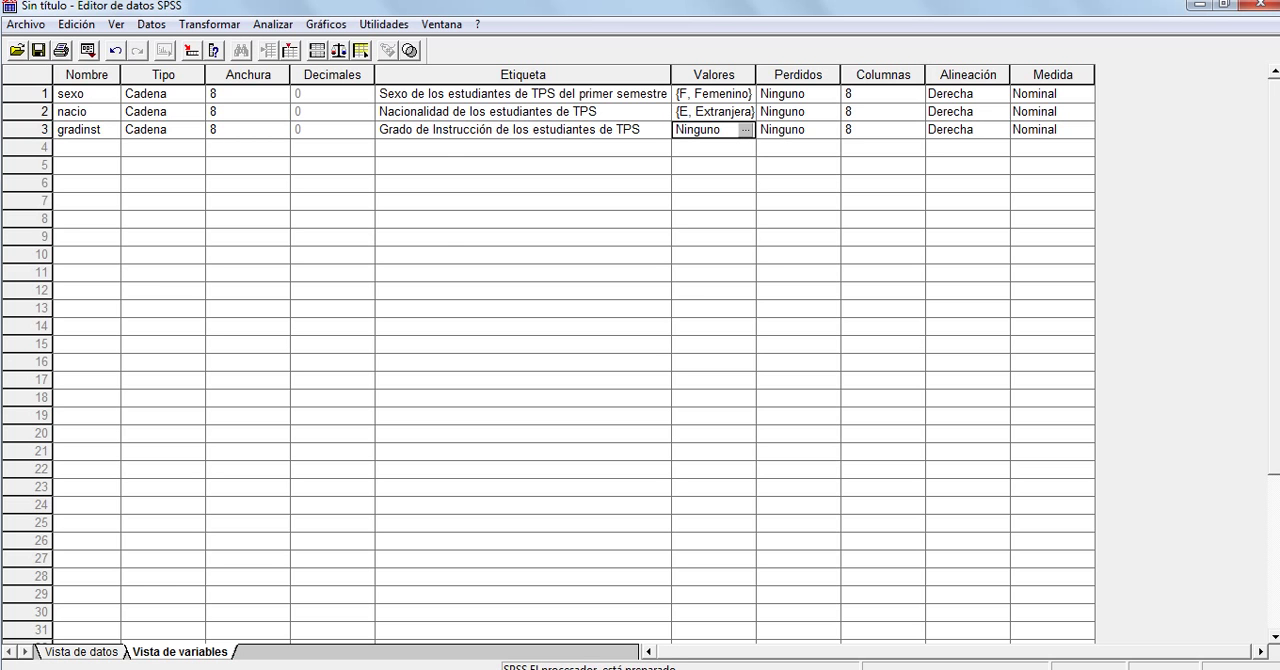
pyautogui.click(747, 130)
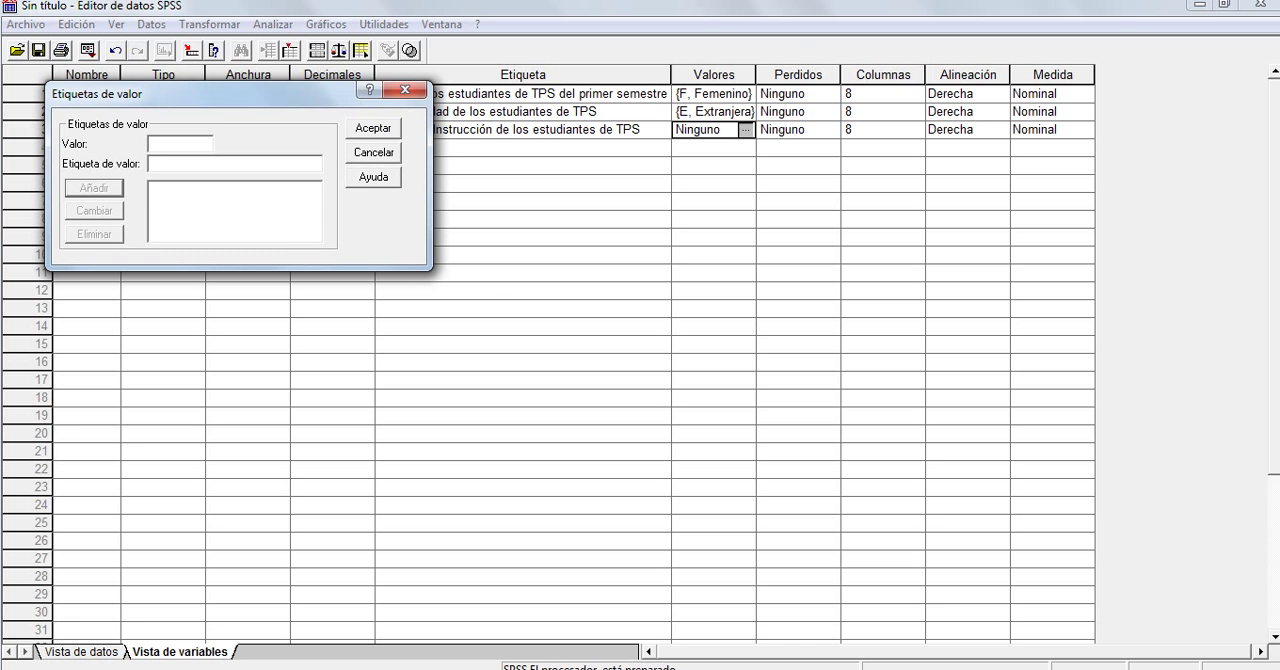
pyautogui.press('capslock')
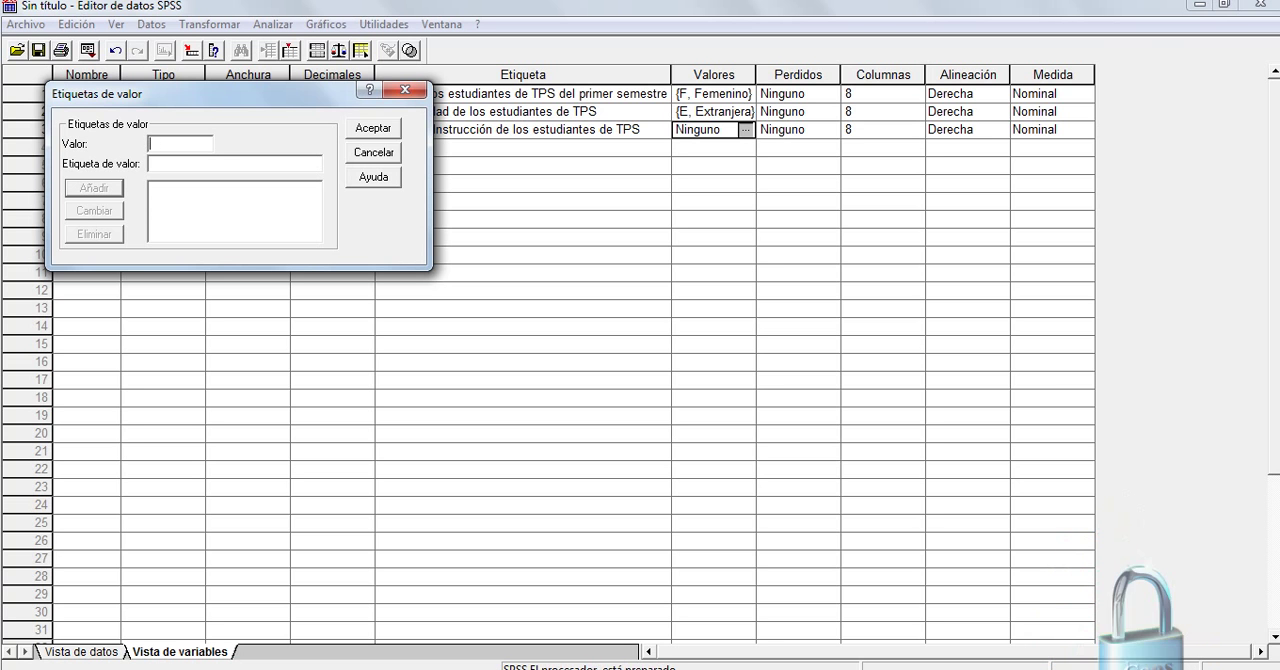
pyautogui.write('A')
pyautogui.press('Tab')
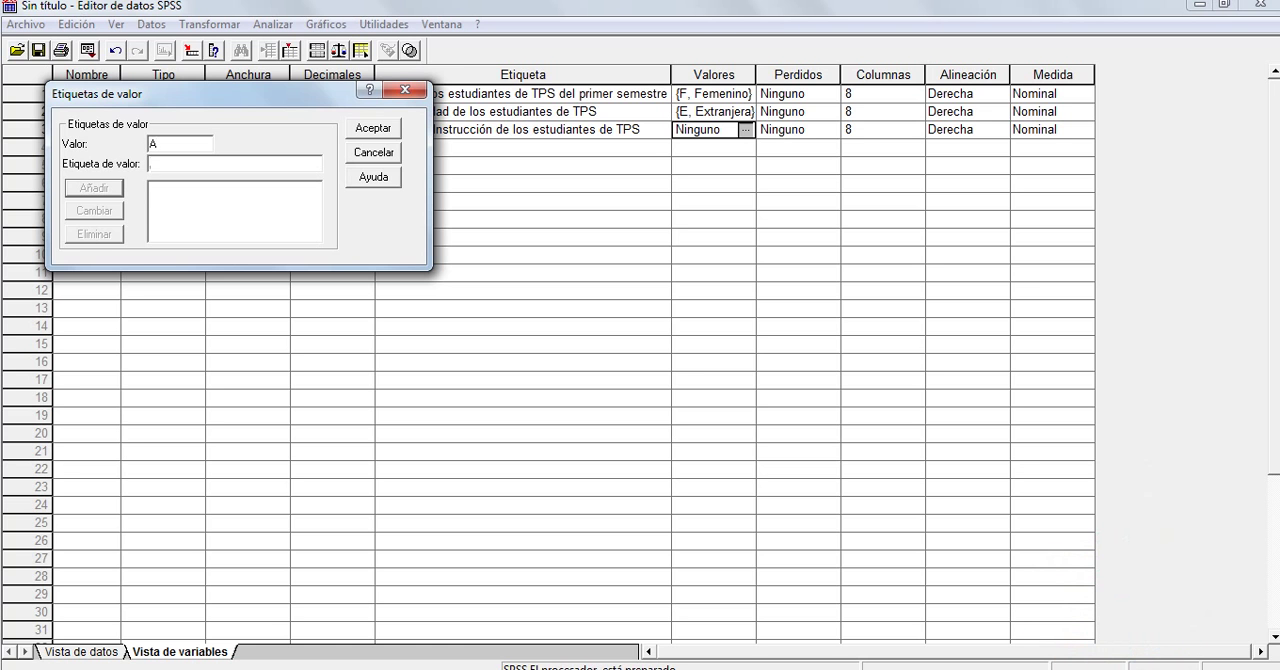
pyautogui.write('Analfabeto')
pyautogui.press('Return')
# Add the value label E = "Educacion Primaria" to the gradinst variable
pyautogui.write('E')
pyautogui.press('Tab')
pyautogui.write('Educaci')
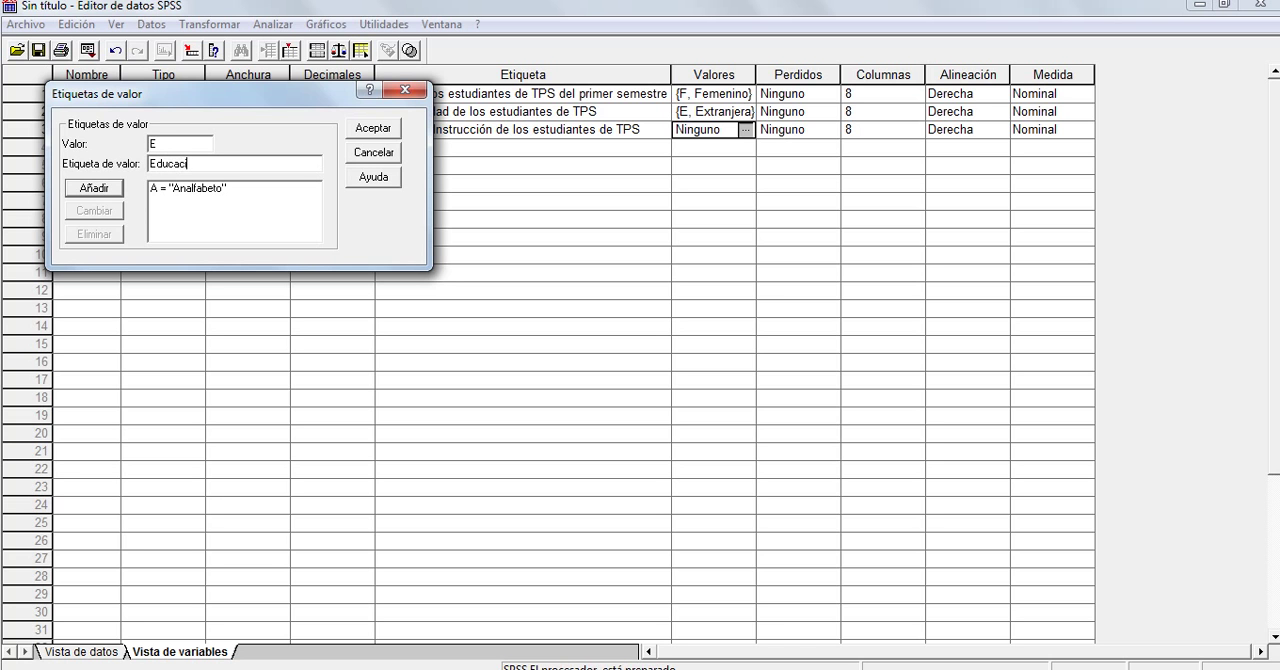
pyautogui.write('on Primaria')
pyautogui.press('Return')
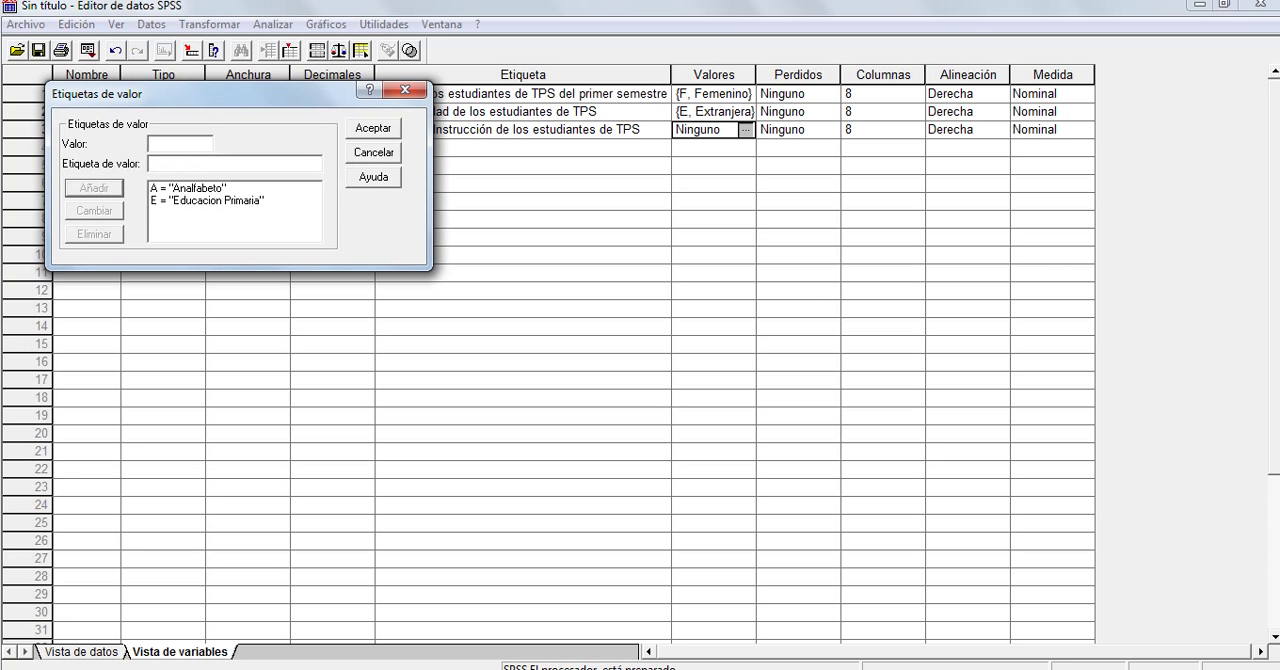
# Add the value label I = "Escolarida Incompleta" to the gradinst variable
pyautogui.write('I')
pyautogui.write('Escola')
pyautogui.write('rida Ino')
pyautogui.write('ompleta')
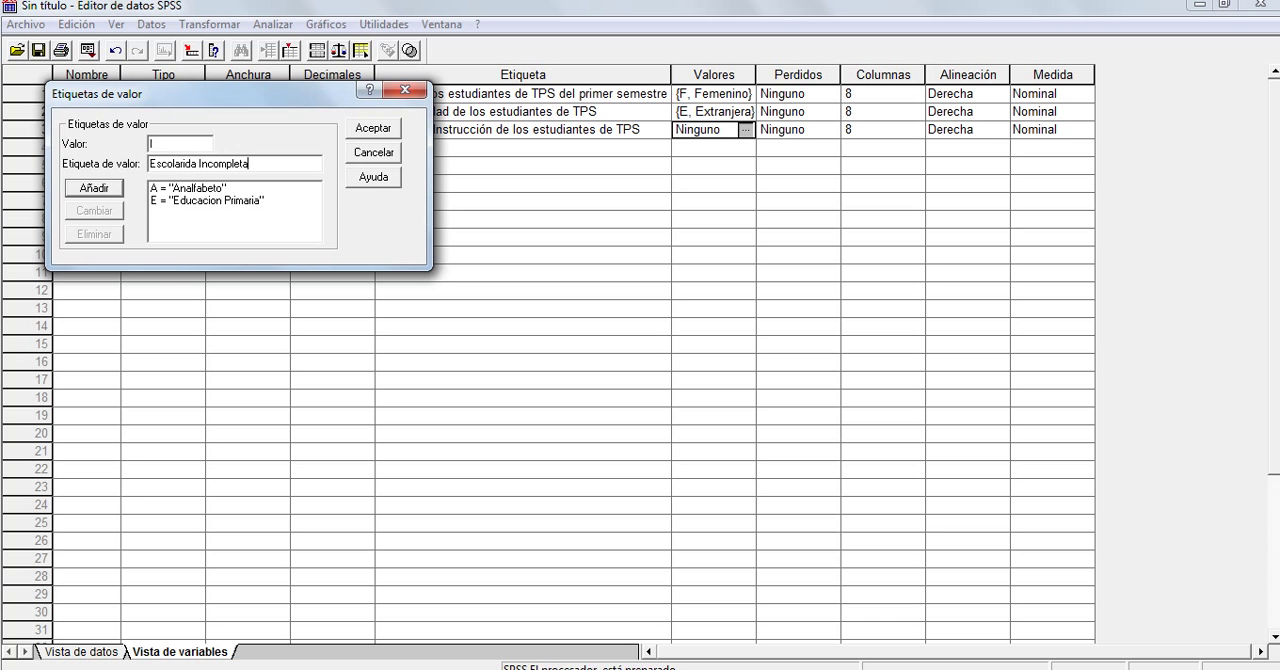
pyautogui.press('Return')
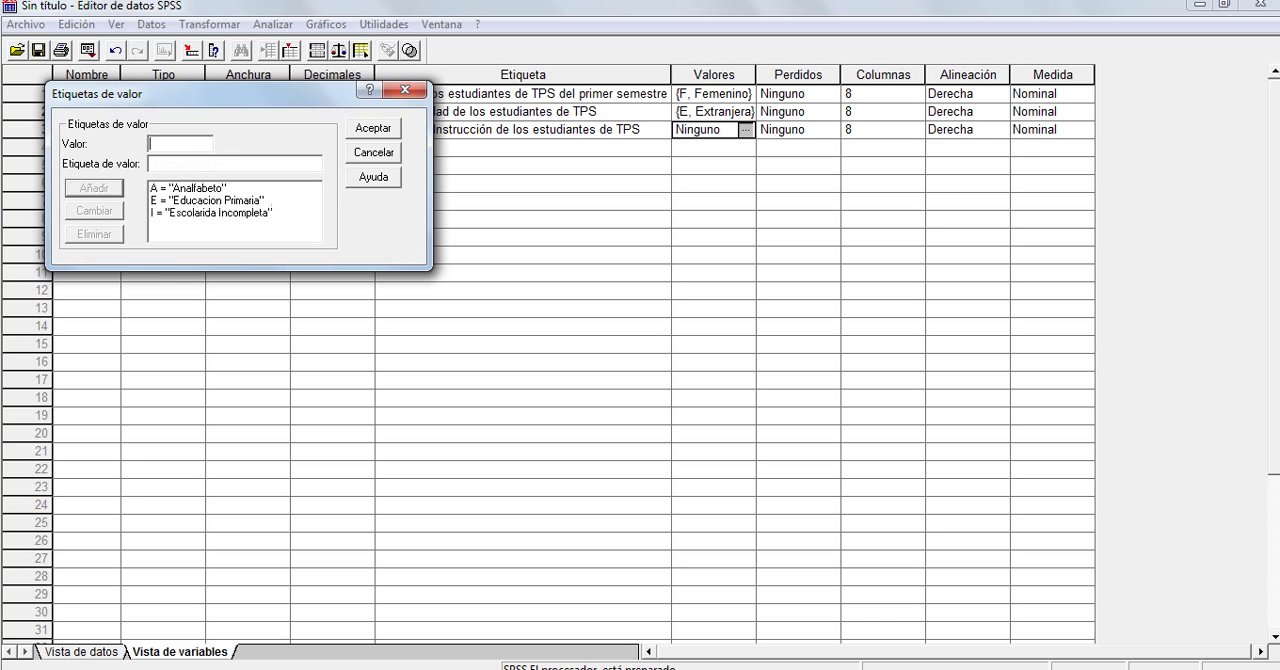
# Add the value label B = "Bachiller" to the gradinst variable
pyautogui.write('B')
pyautogui.press('Tab')
pyautogui.write('Bachiller')
pyautogui.press('Return')
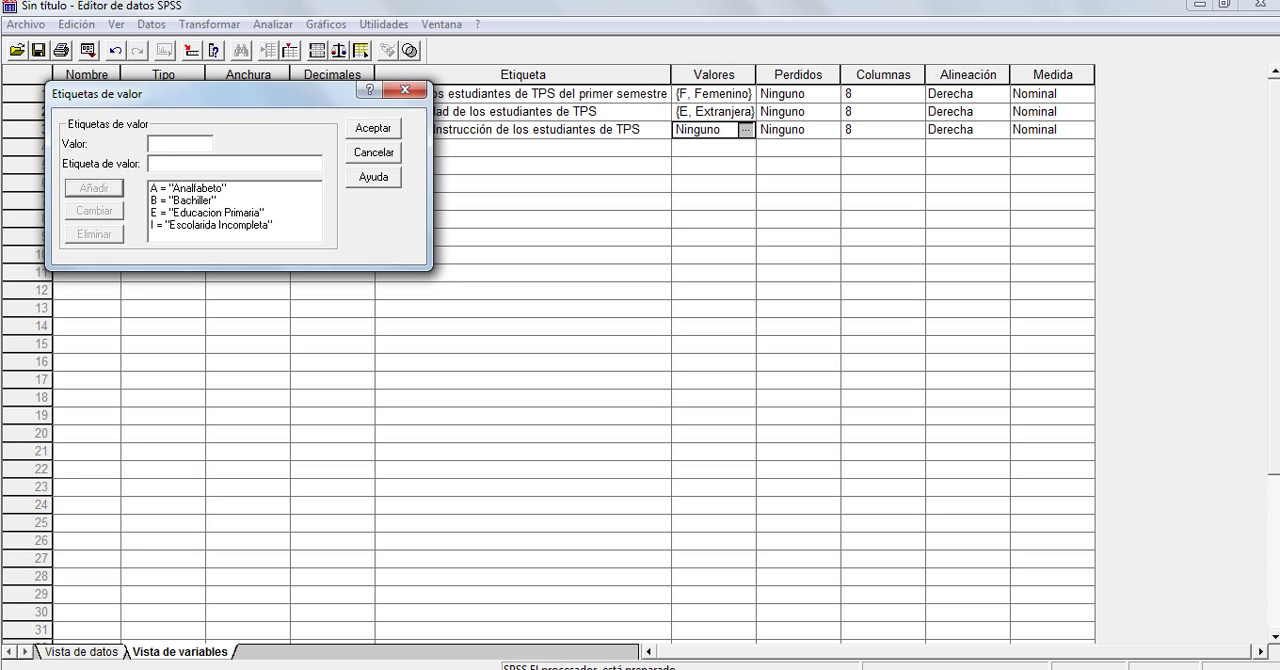
# Add the value label U = "Universitario" to the gradinst variable
pyautogui.write('U')
pyautogui.press('Tab')
pyautogui.write('Universitario')
pyautogui.press('Return')
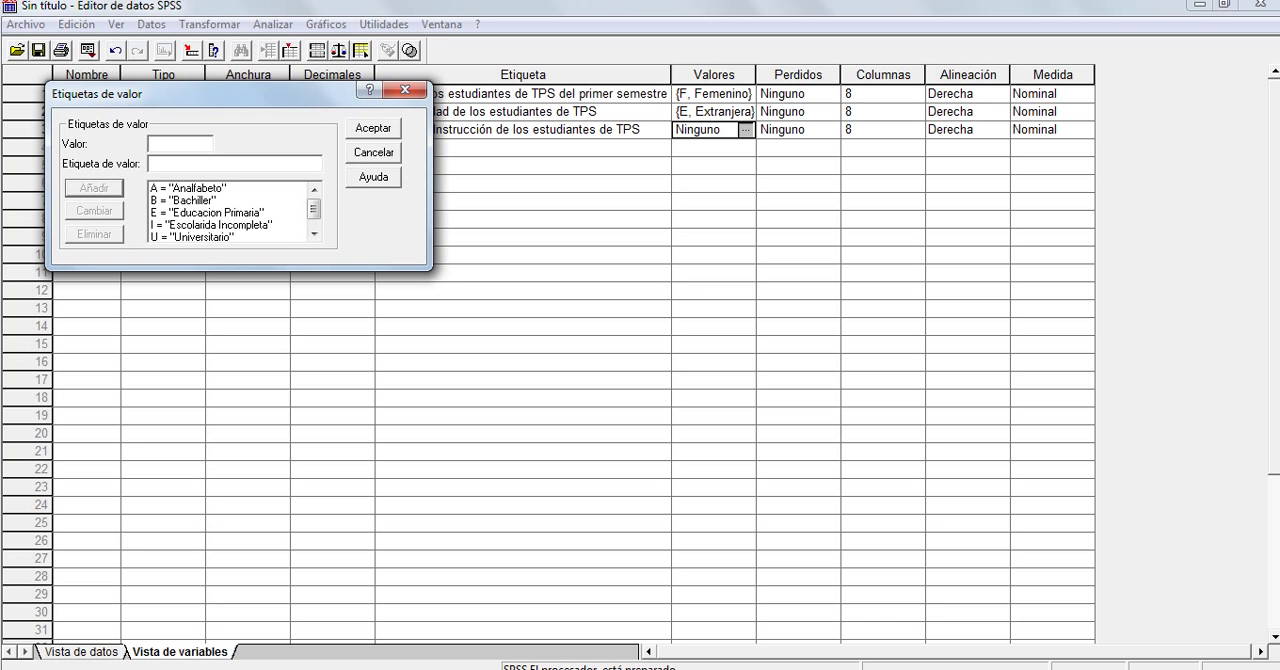
# Add the value label P = "Posgrado" to the gradinst variable and accept the value labels
pyautogui.write('P')
pyautogui.press('Tab')
pyautogui.write('Posgrado')
pyautogui.press('Return')
pyautogui.press('Return')
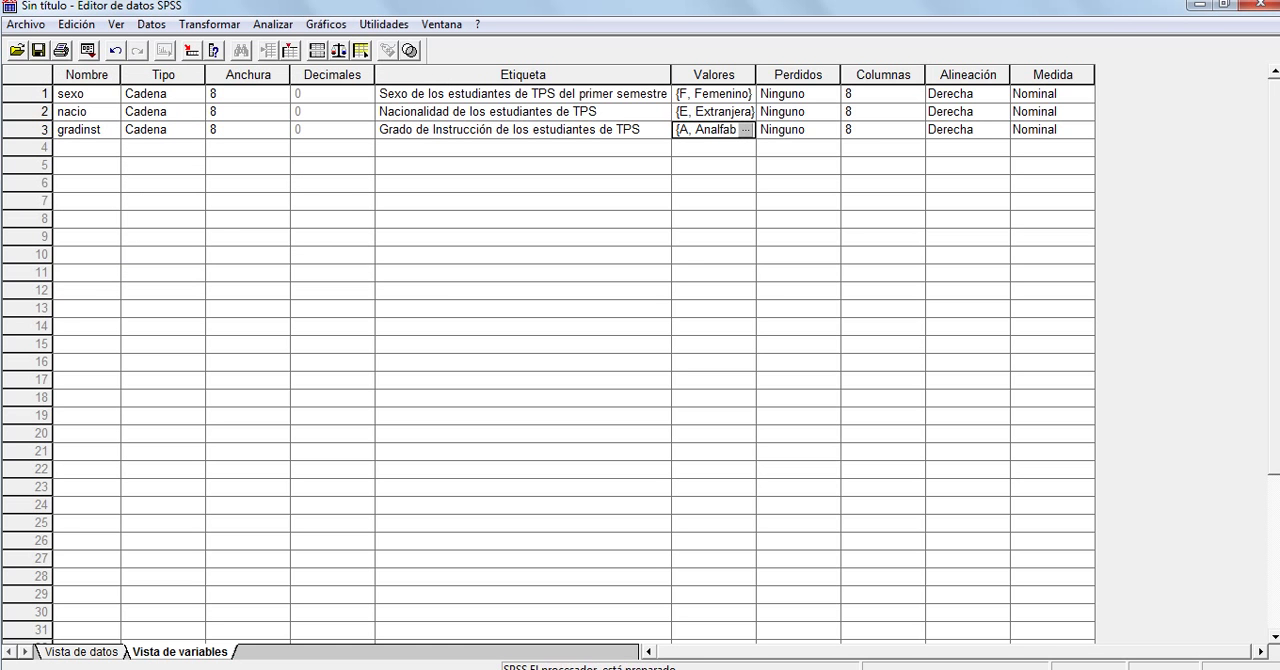
# Fill in the missing nacio values of cases 1 and 2 in the data view with V
pyautogui.click(81, 652)
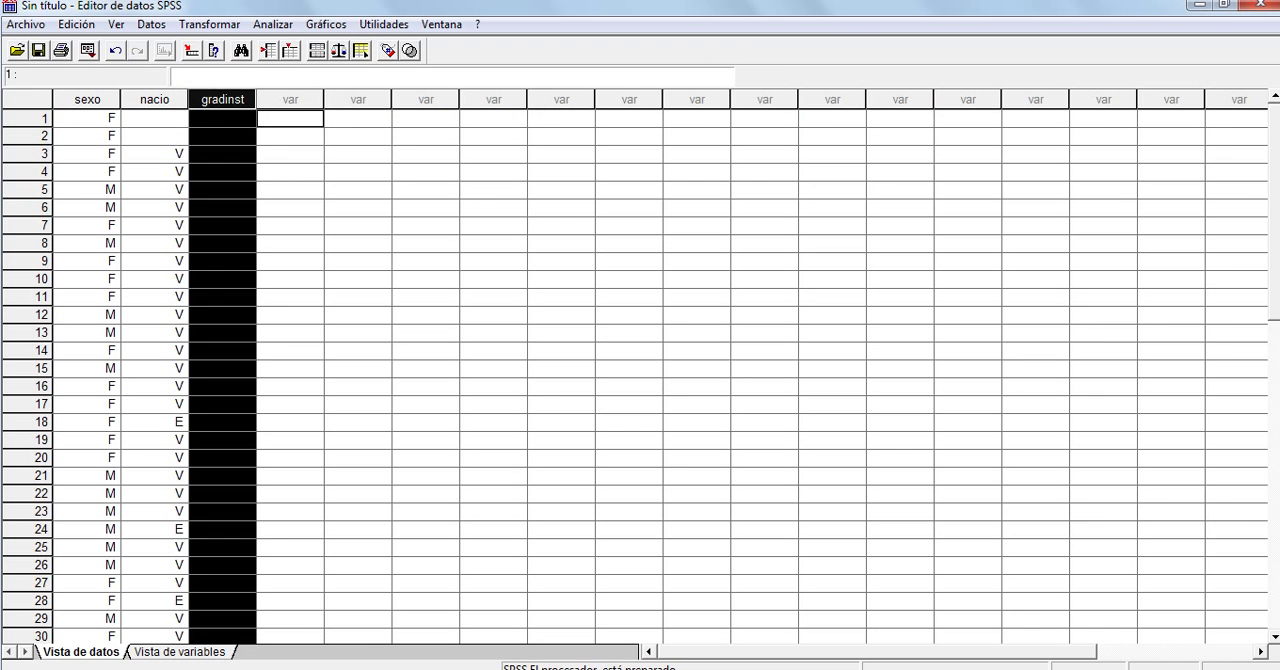
pyautogui.click(222, 136)
pyautogui.click(222, 118)
pyautogui.click(154, 118)
pyautogui.write('V')
pyautogui.press('Return')
pyautogui.write('v')
pyautogui.press('Return')
pyautogui.press('capslock')
pyautogui.write('V')
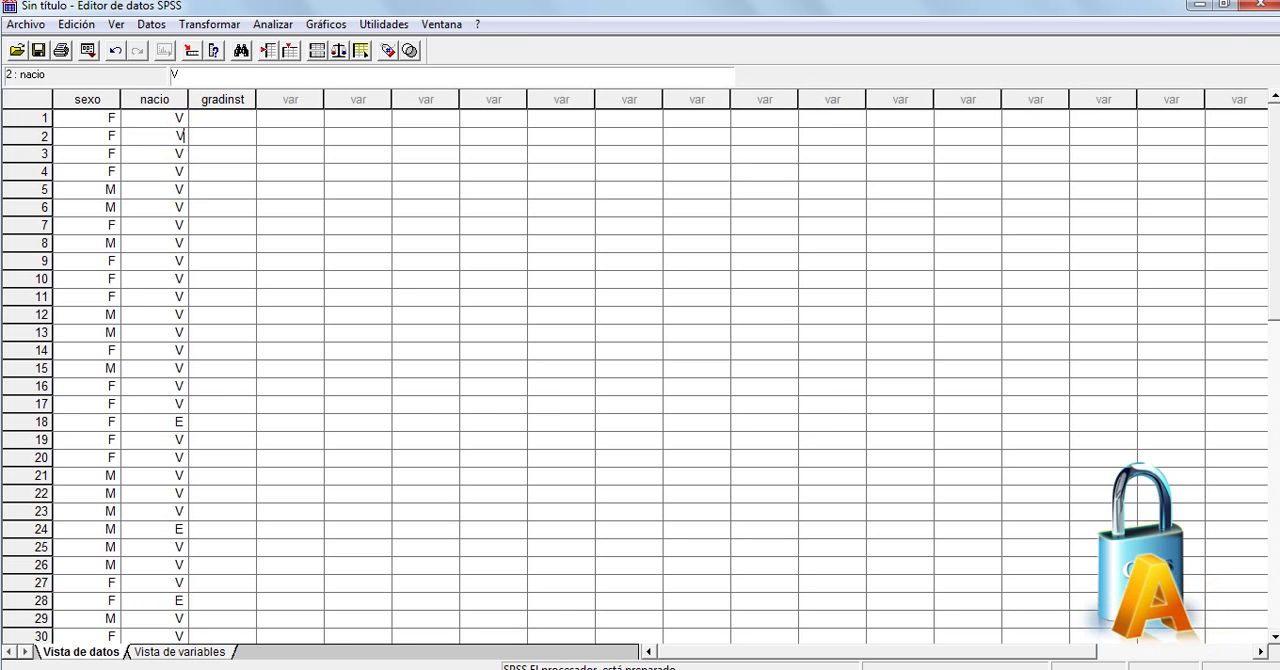
# Enter B as the gradinst value for cases 1 to 11 and U for cases 13 and 14
pyautogui.click(222, 118)
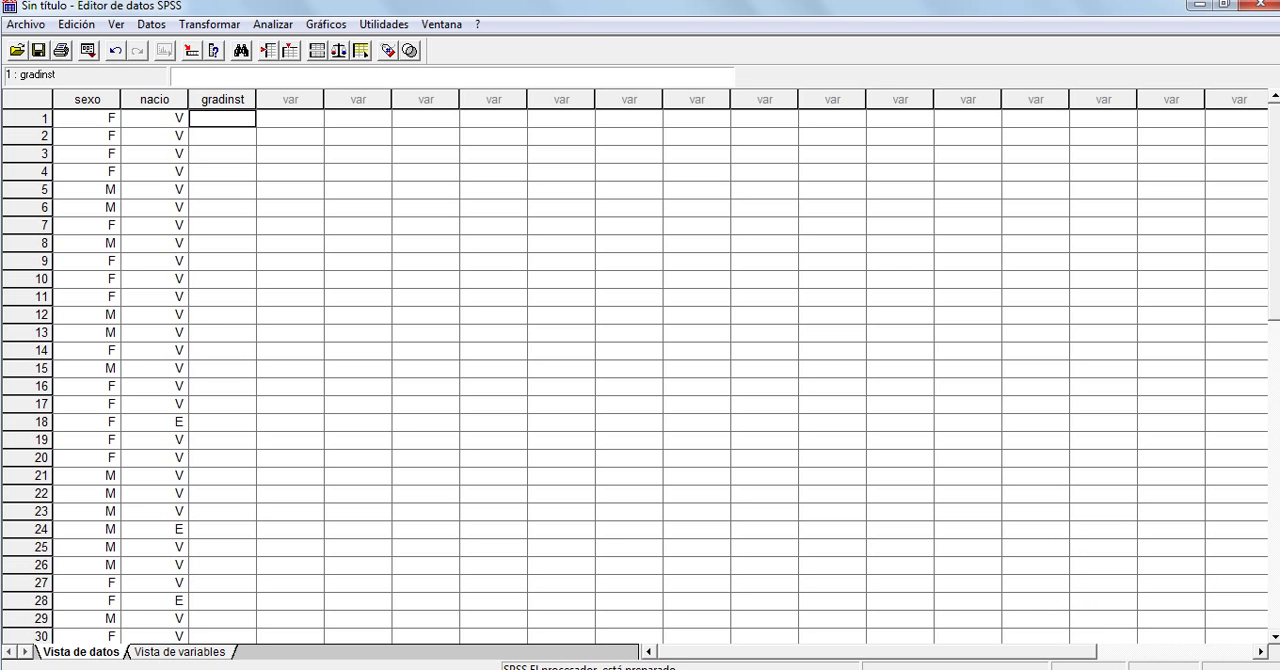
pyautogui.write('B B B B B B B B')
pyautogui.press('Return')
pyautogui.write('B')
pyautogui.press('Return')
pyautogui.write('B')
pyautogui.press('Return')
pyautogui.write('B')
pyautogui.press('Return')
pyautogui.press('Return')
pyautogui.write('U')
pyautogui.press('Return')
pyautogui.write('U')
pyautogui.press('Return')
# Enter P in the skipped gradinst cell of case 12
pyautogui.press('Up')
pyautogui.press('Up')
pyautogui.press('Up')
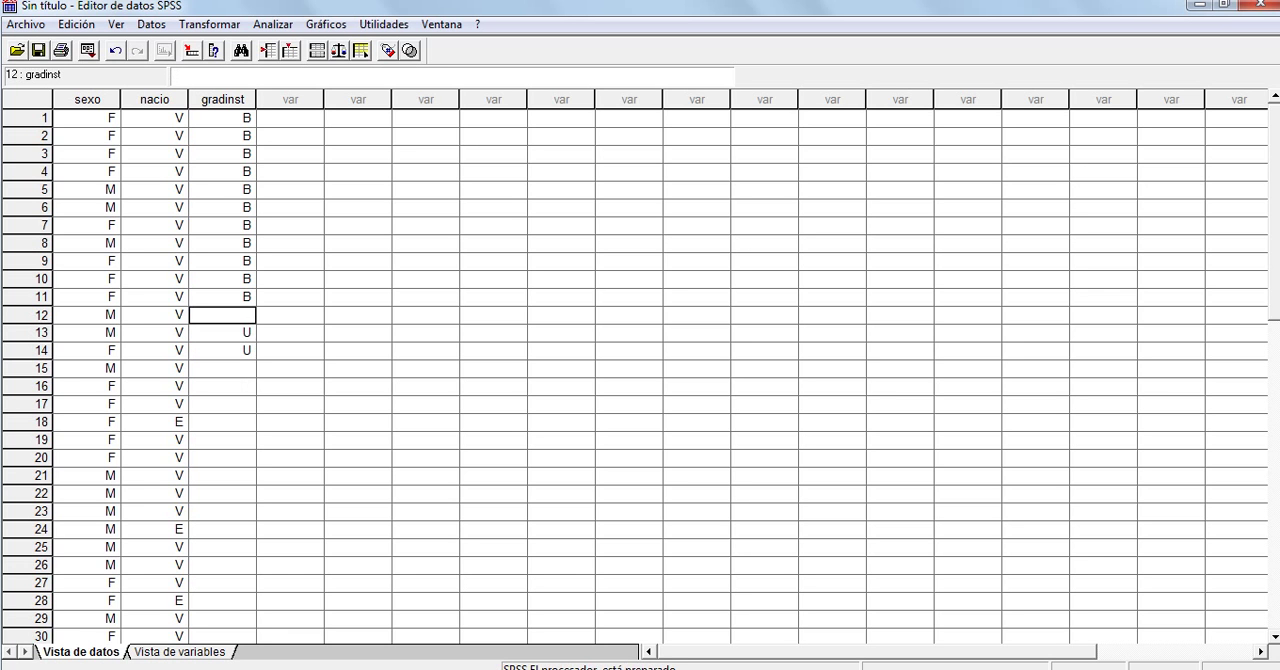
pyautogui.write('P')
pyautogui.press('Return')
# Enter the gradinst values for cases 15 to 30: U for case 28 and B for all the others
pyautogui.press('Down')
pyautogui.press('Down')
pyautogui.write('B')
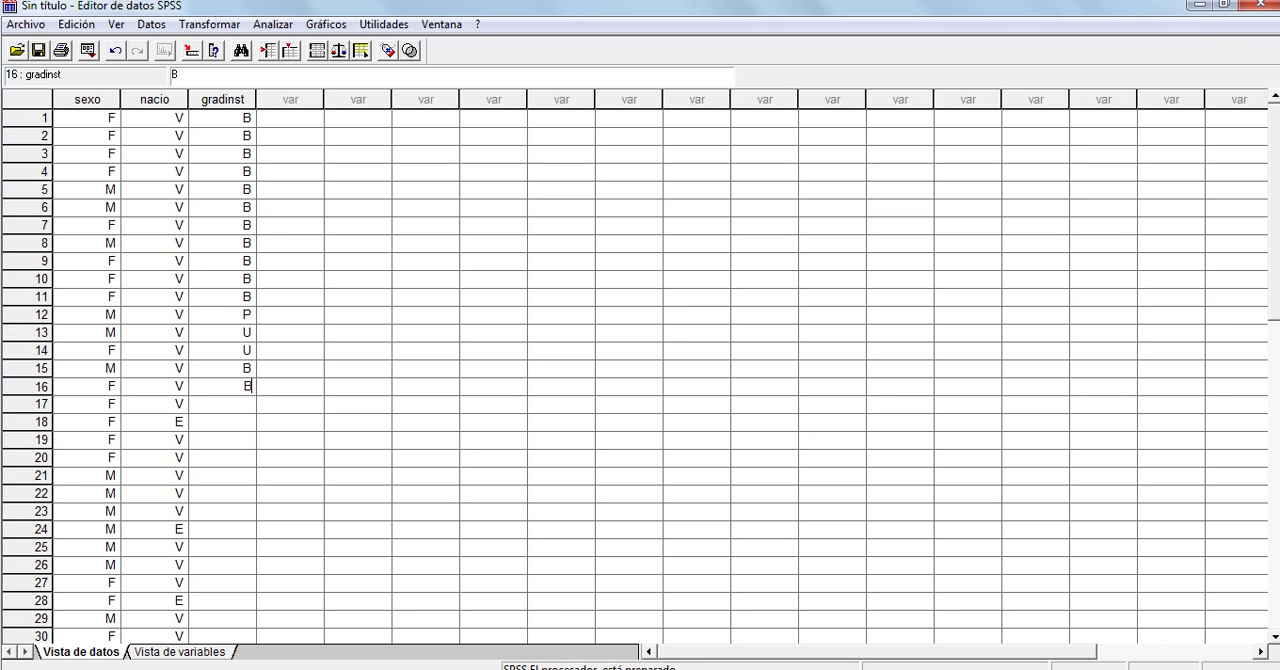
pyautogui.write(' B B B B B B B B')
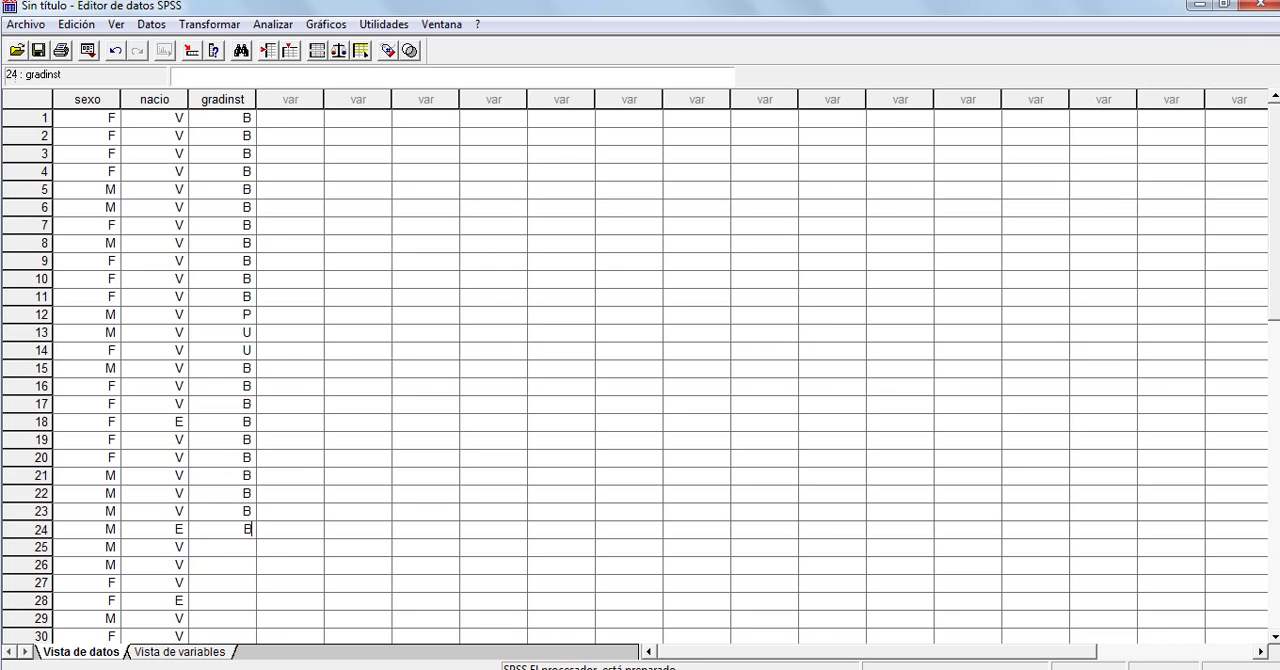
pyautogui.write(' B B B B U B B B')
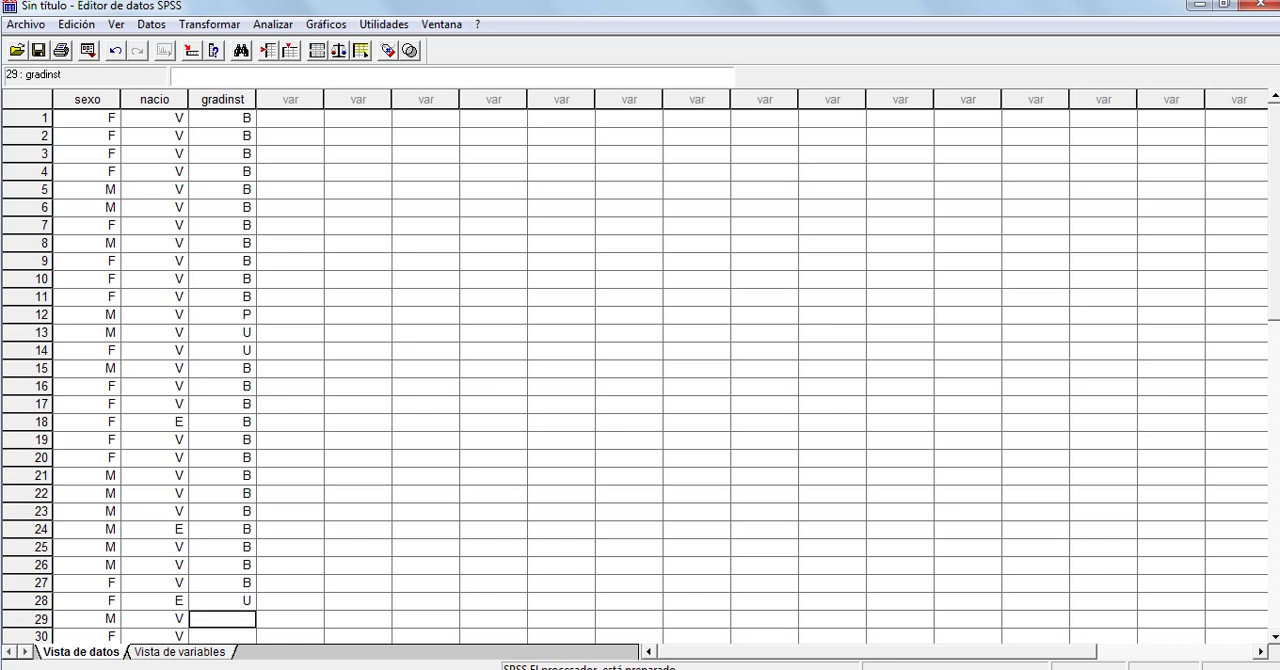
pyautogui.press('Up')
pyautogui.press('Down')
pyautogui.press('Delete')
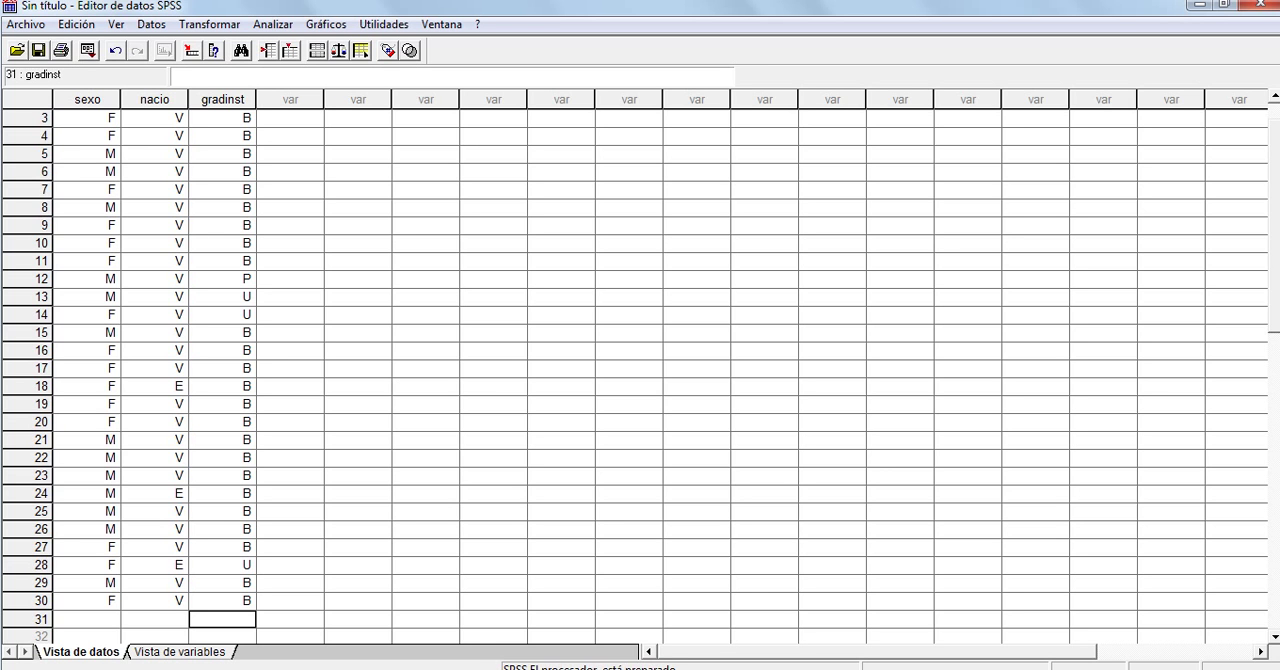
# Delete the empty case 31 below the last student record
pyautogui.click(30, 619)
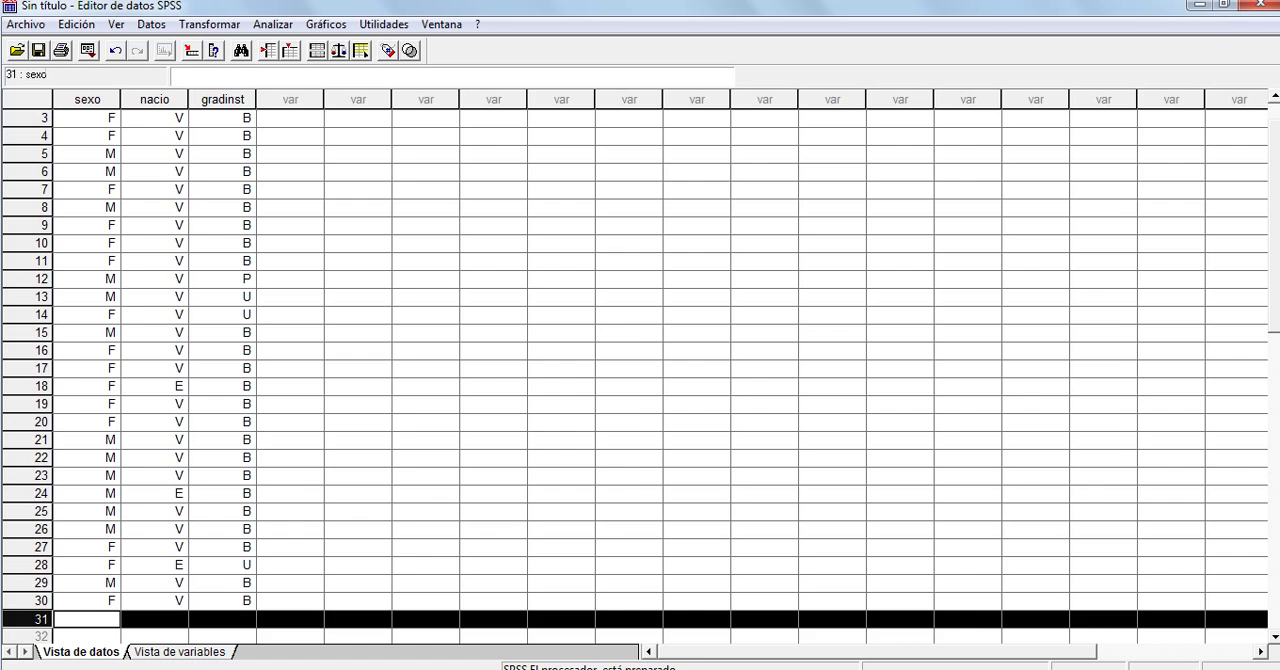
pyautogui.press('Delete')
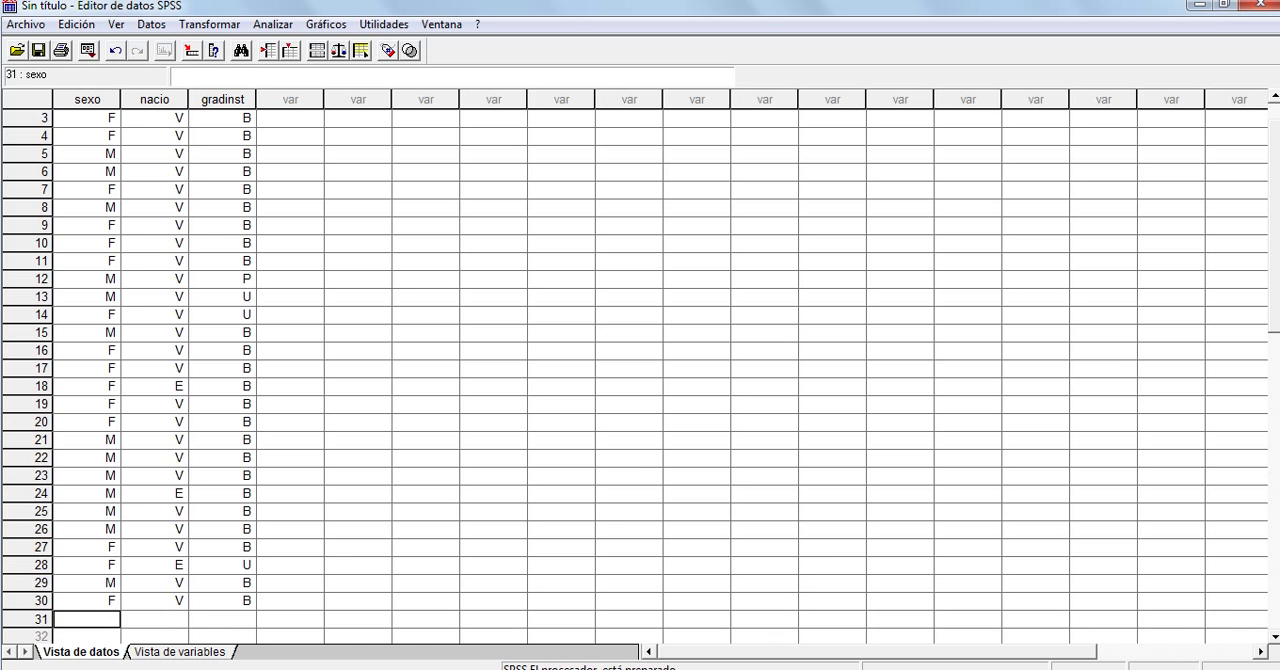
pyautogui.scroll(-3, 640, 370)
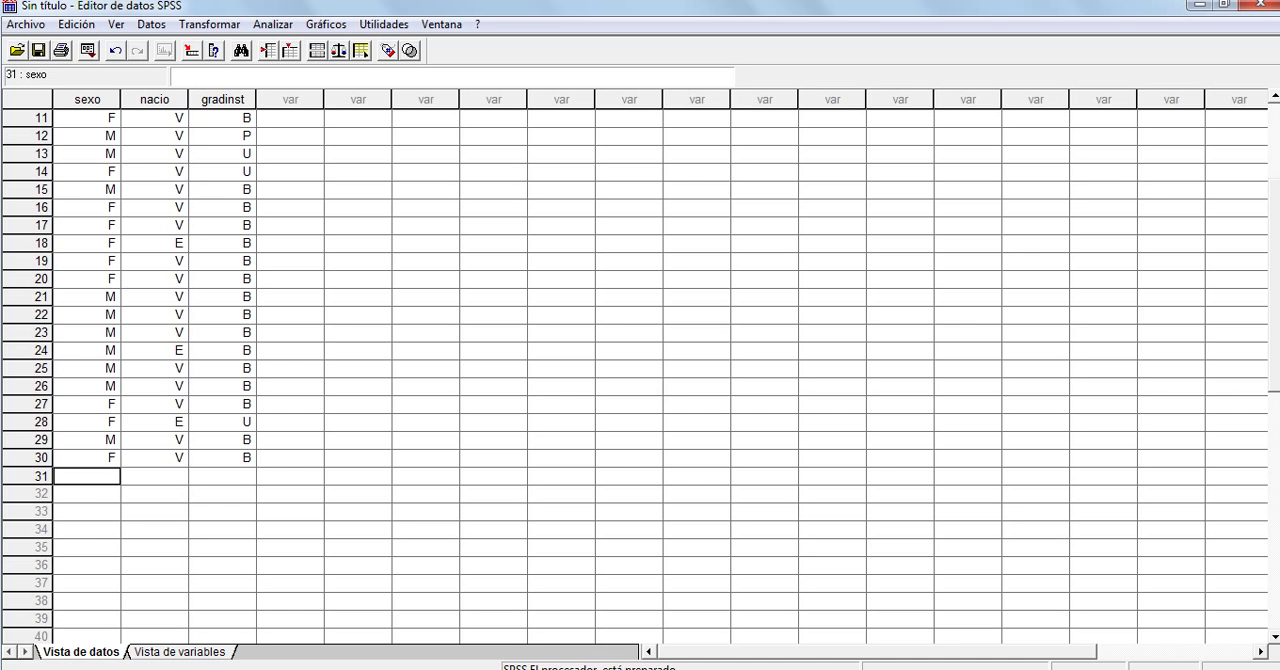
pyautogui.click(222, 458)
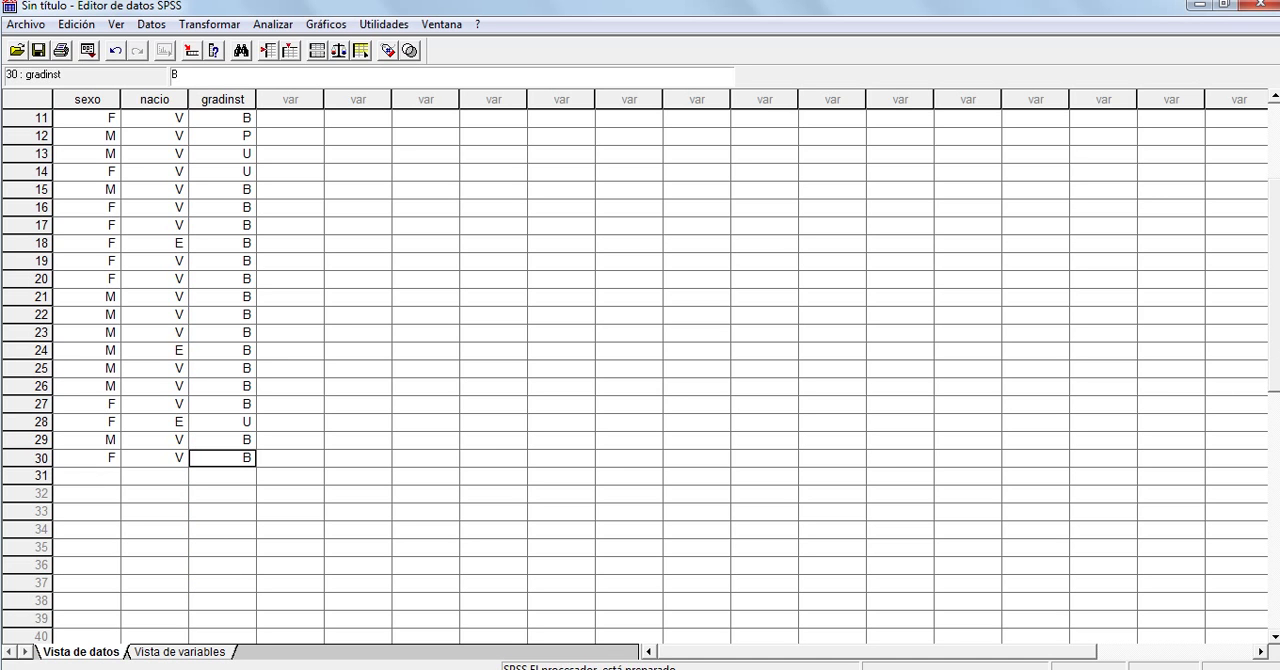
pyautogui.click(28, 458)
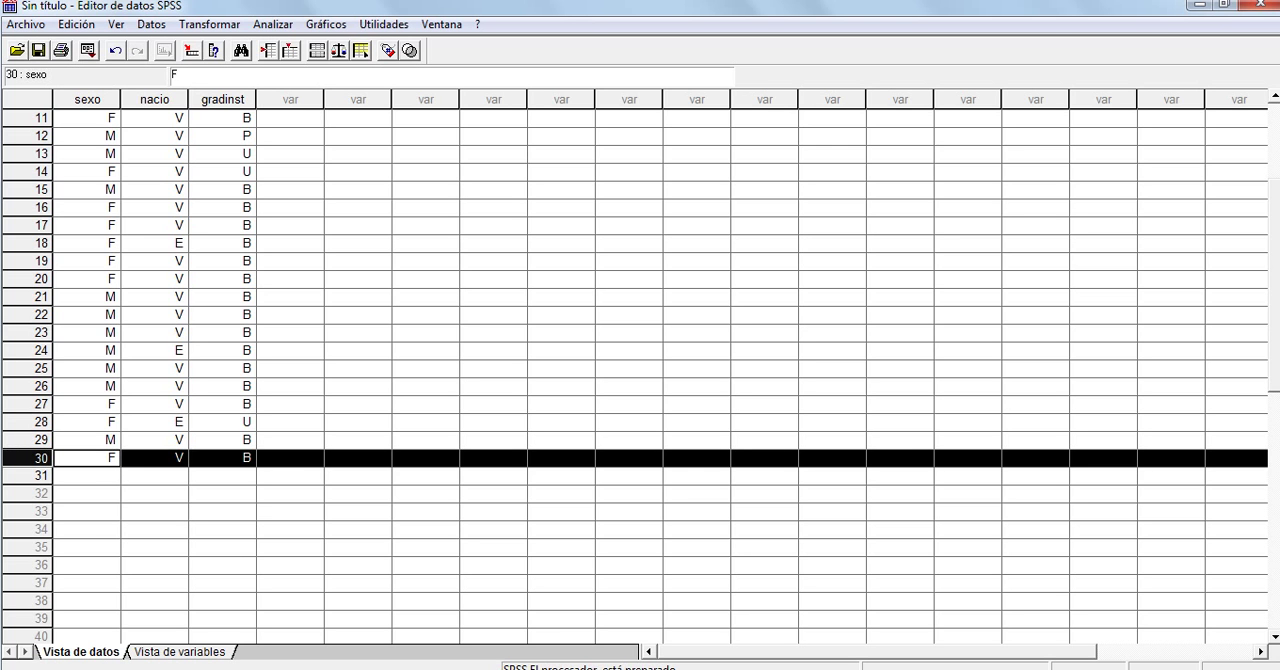
pyautogui.click(28, 494)
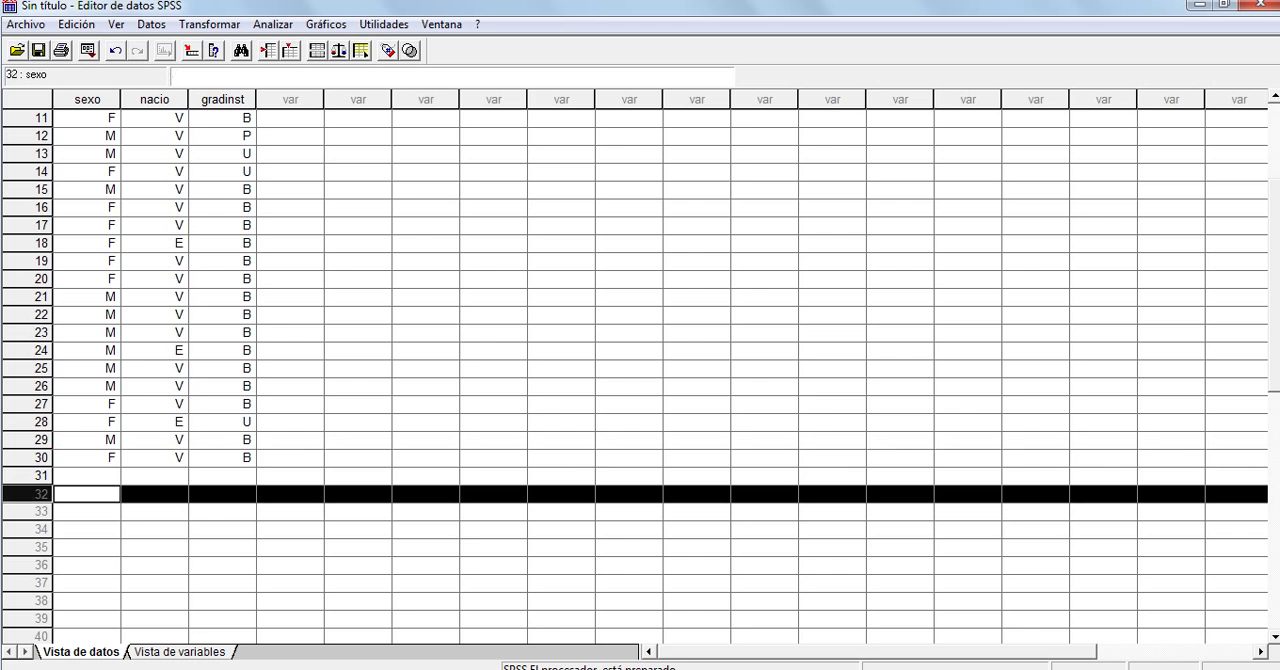
pyautogui.click(28, 476)
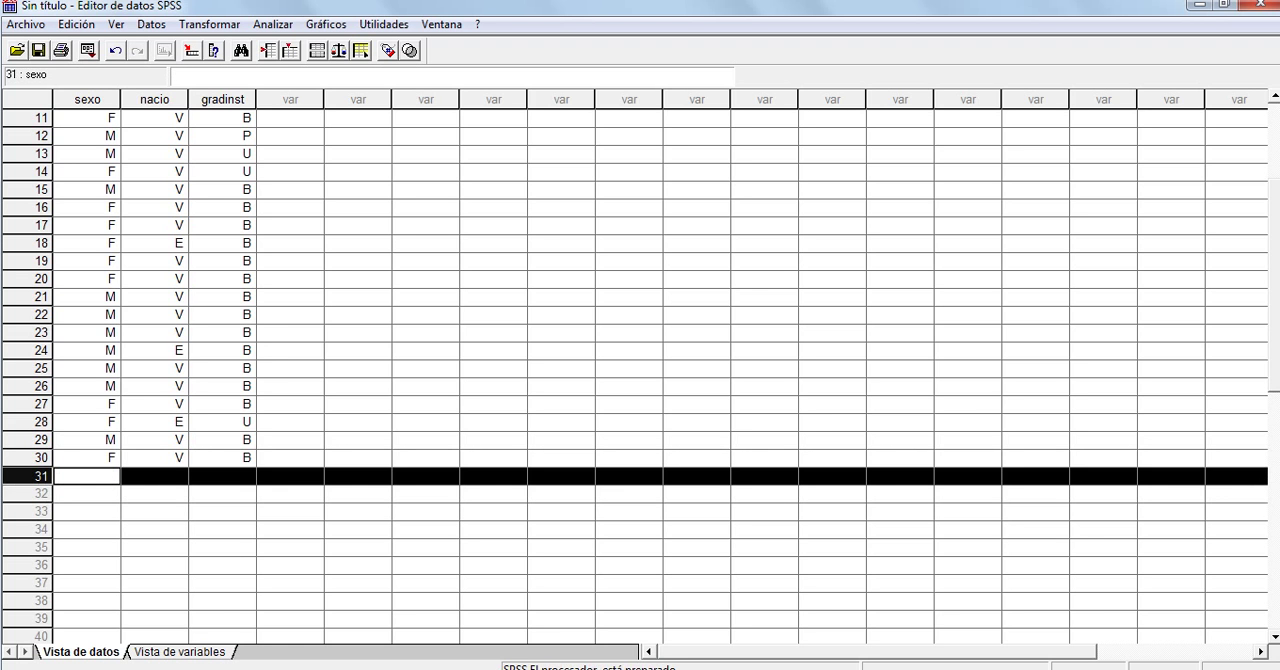
pyautogui.rightClick(28, 476)
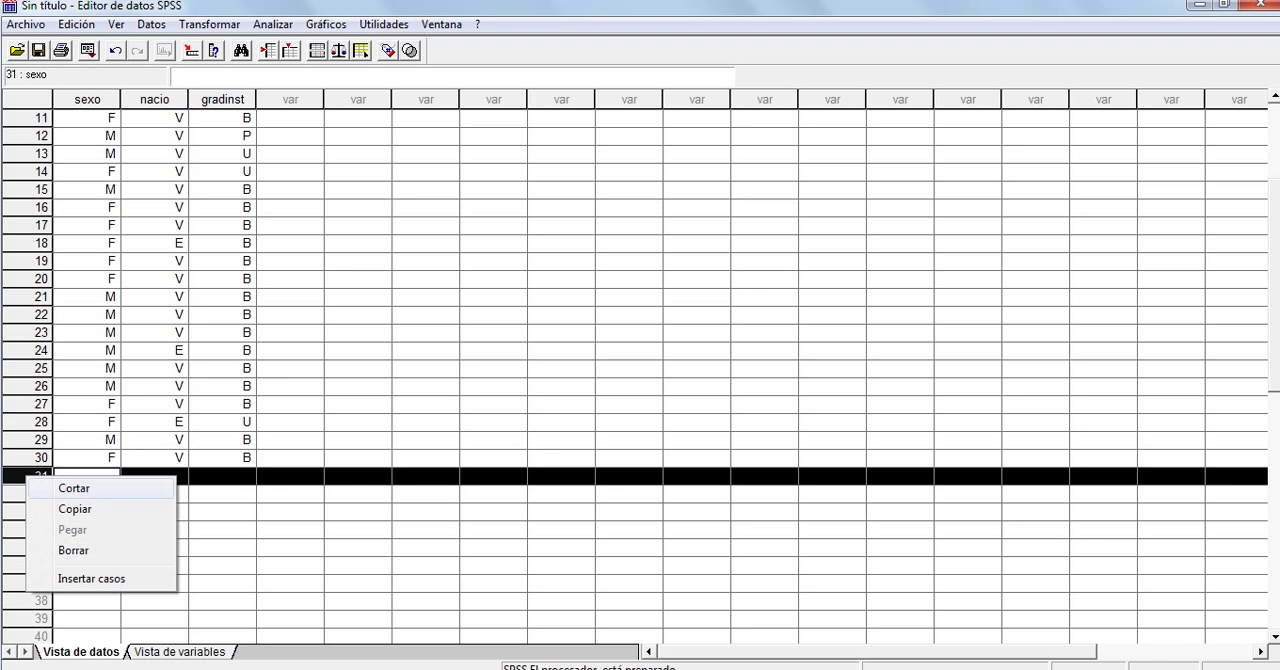
pyautogui.click(73, 550)
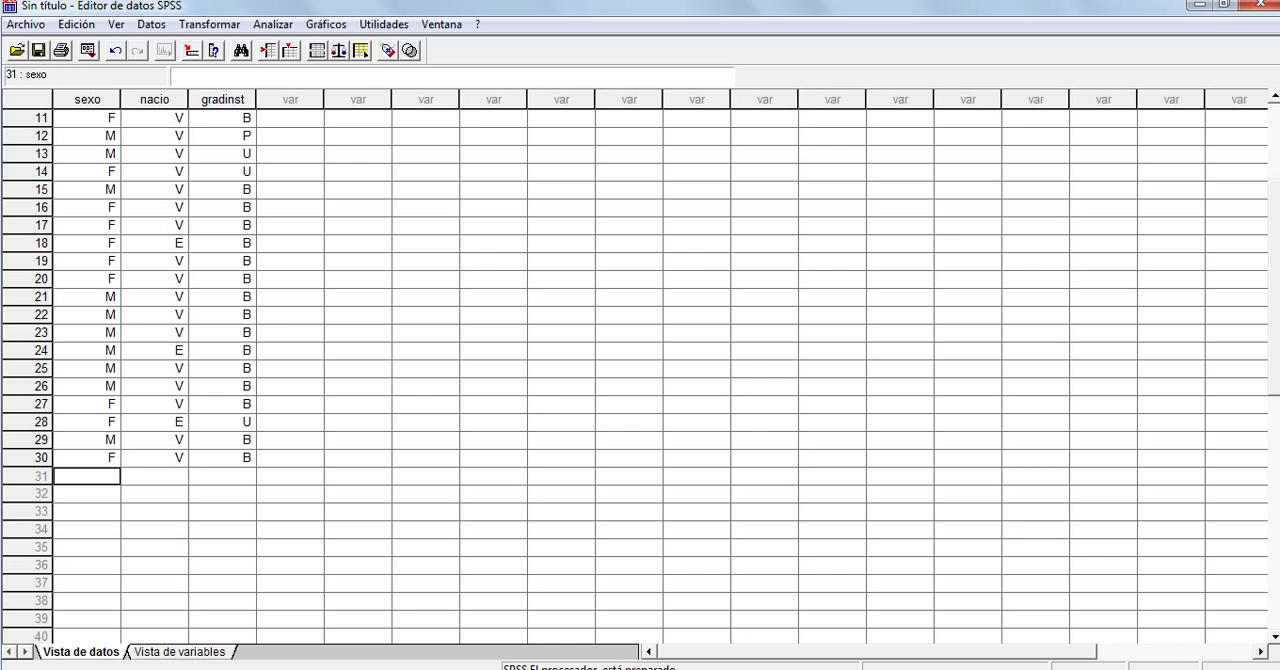
# Enter E as the gradinst value of a new case 31
pyautogui.click(28, 458)
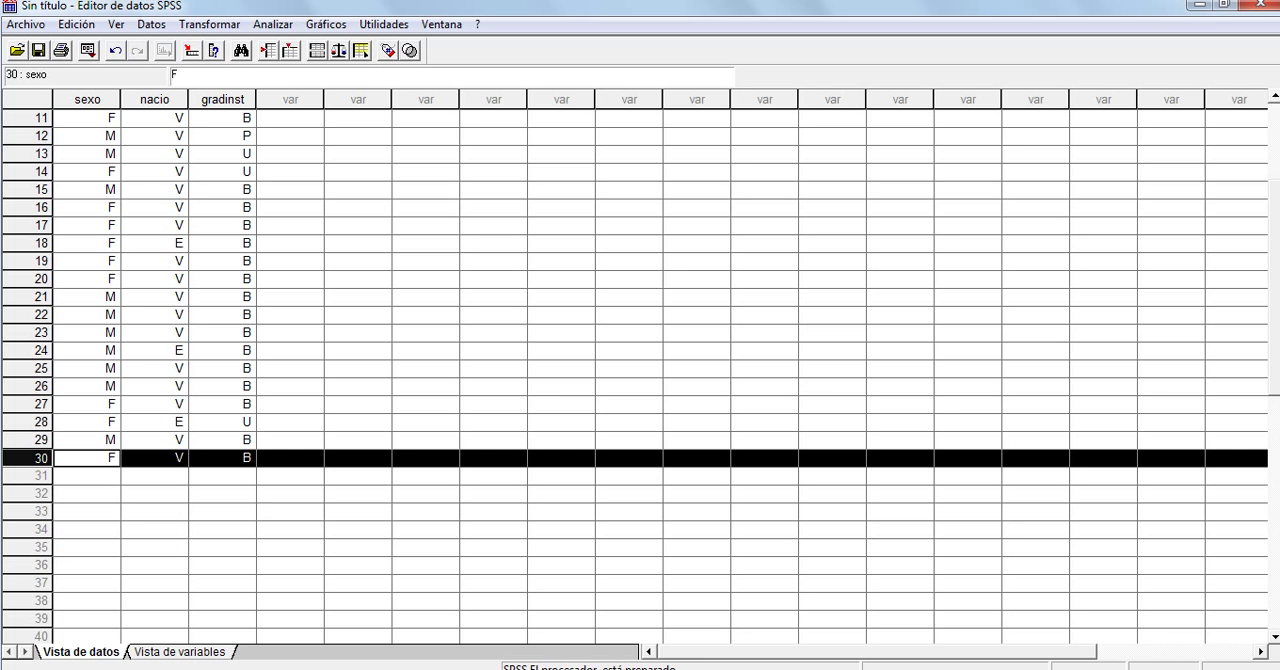
pyautogui.click(222, 476)
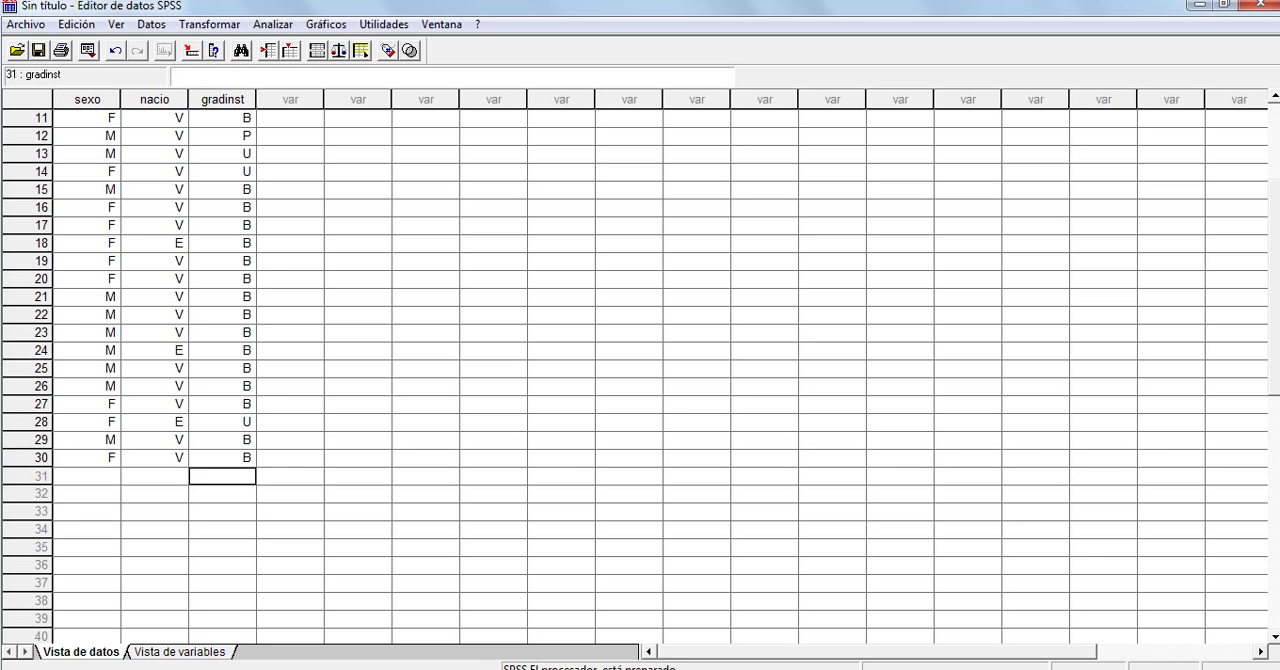
pyautogui.write('E')
pyautogui.press('Return')
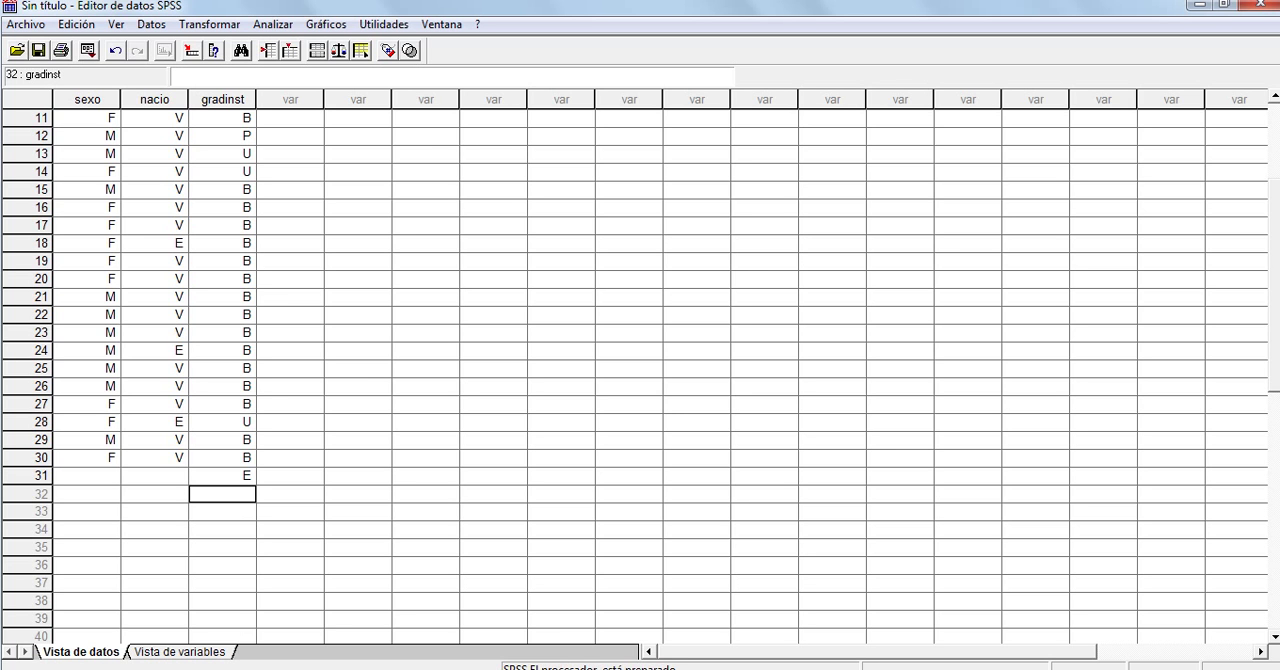
# Delete the whole case 31 containing only the gradinst value E
pyautogui.click(223, 476)
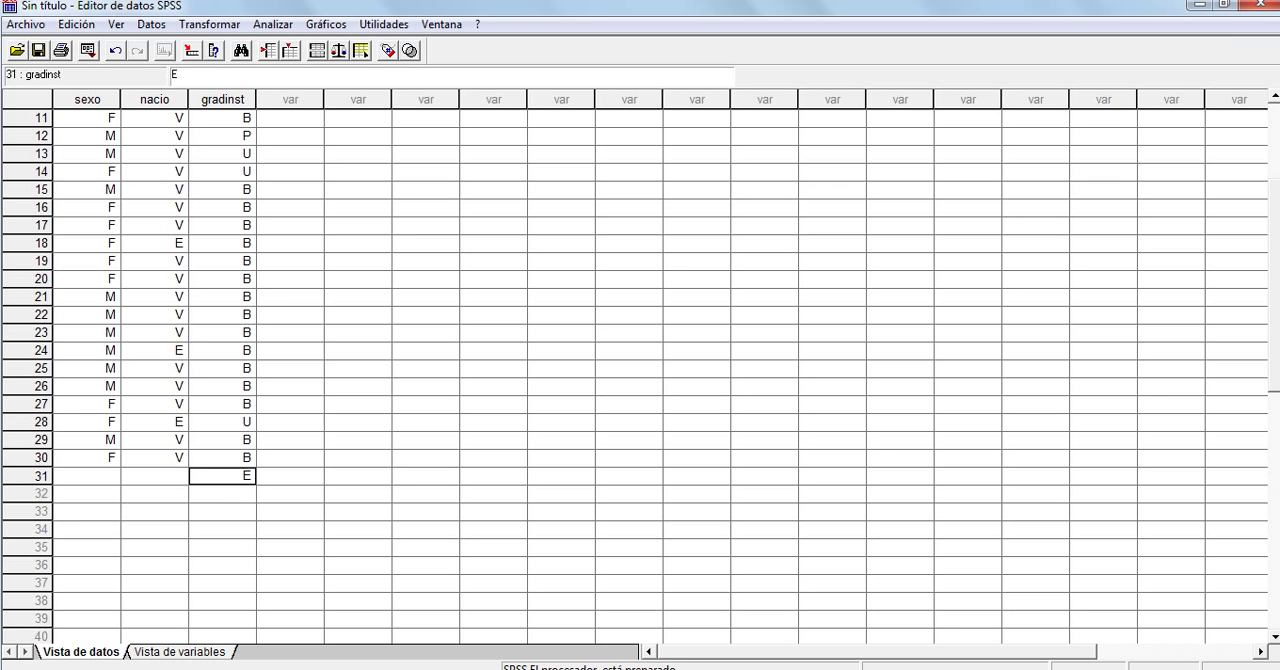
pyautogui.click(154, 476)
pyautogui.click(87, 476)
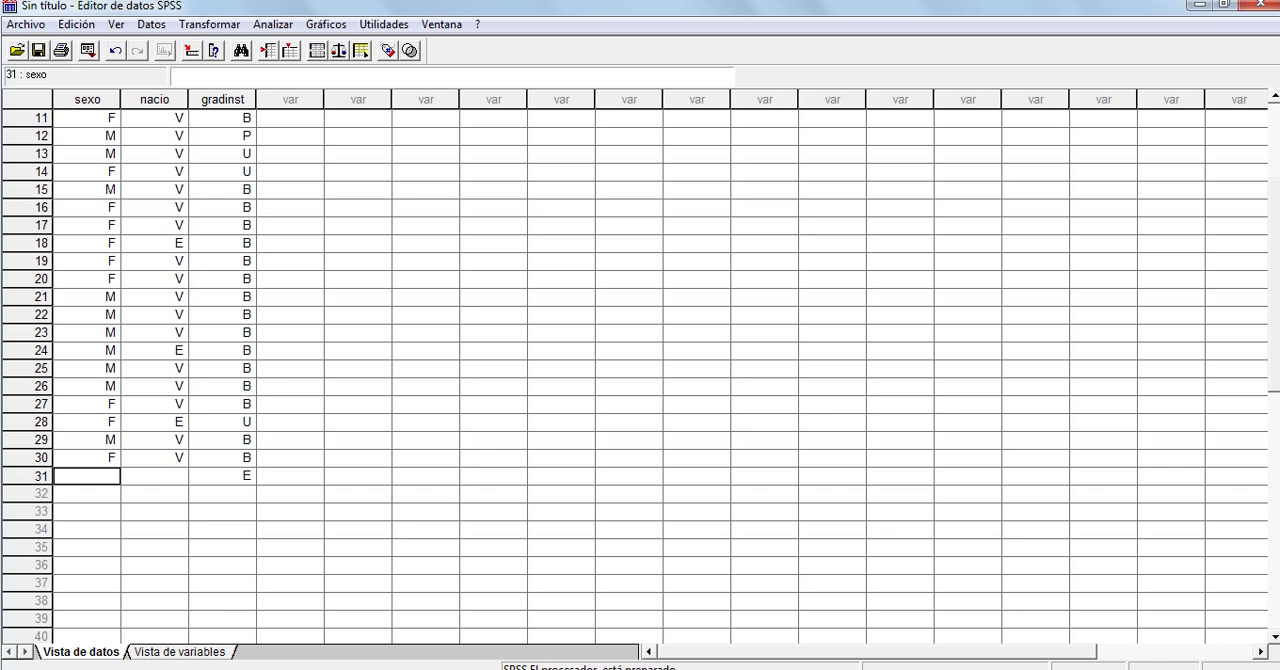
pyautogui.click(30, 476)
pyautogui.rightClick(28, 478)
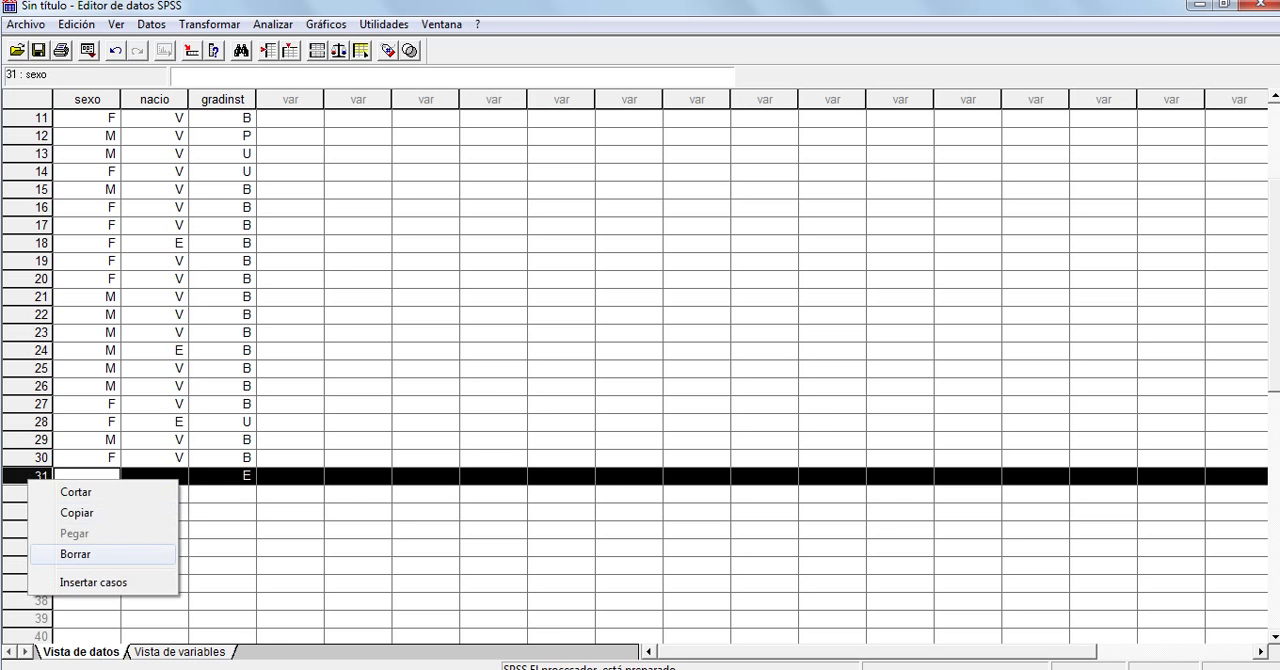
pyautogui.click(75, 554)
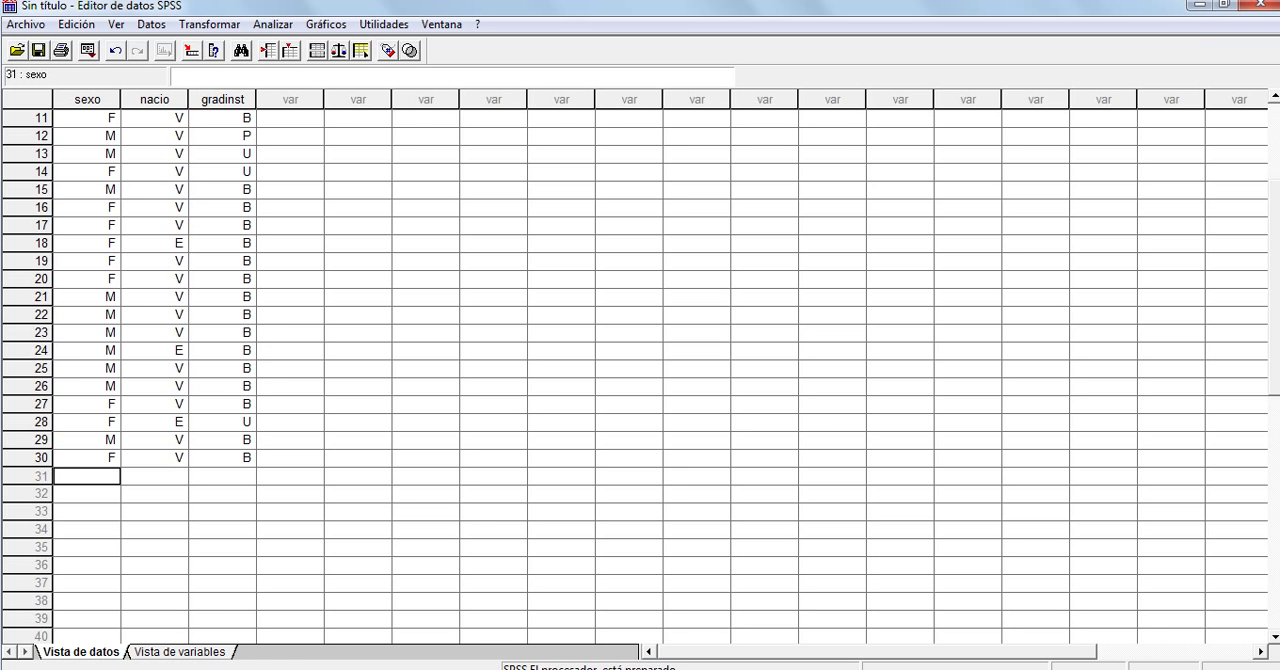
# Define a fourth variable named ingmen in the variable view, keeping the numeric type
pyautogui.click(180, 652)
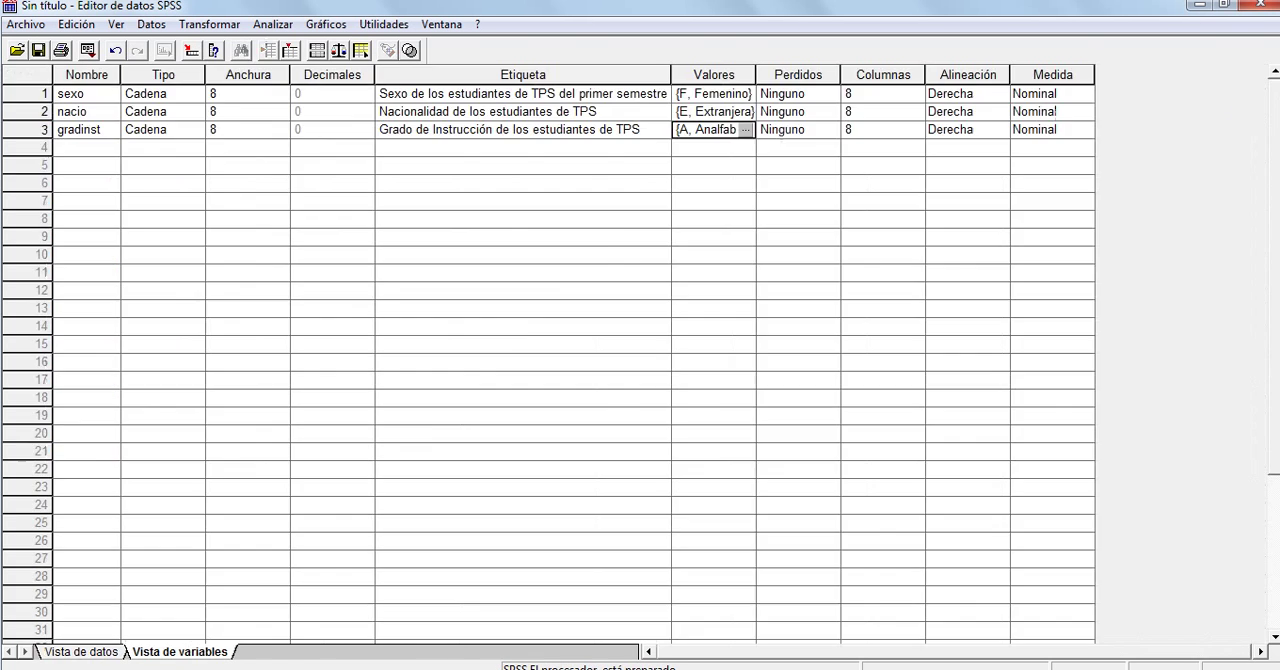
pyautogui.click(87, 148)
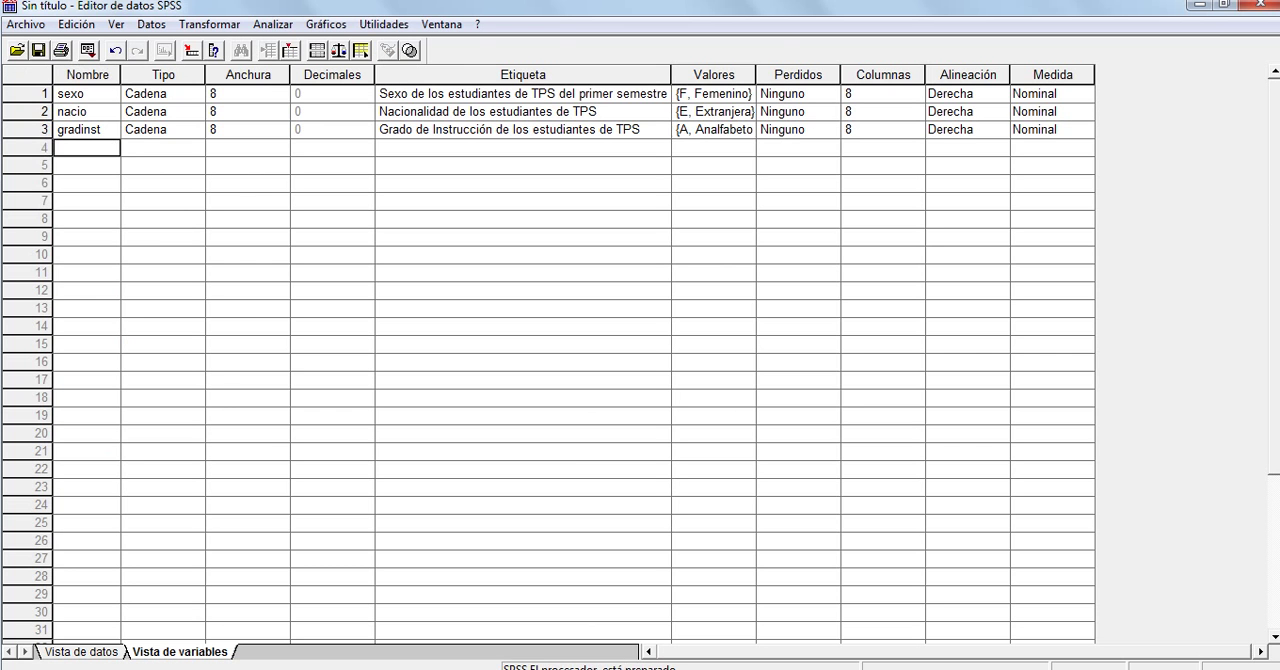
pyautogui.write('ingmen')
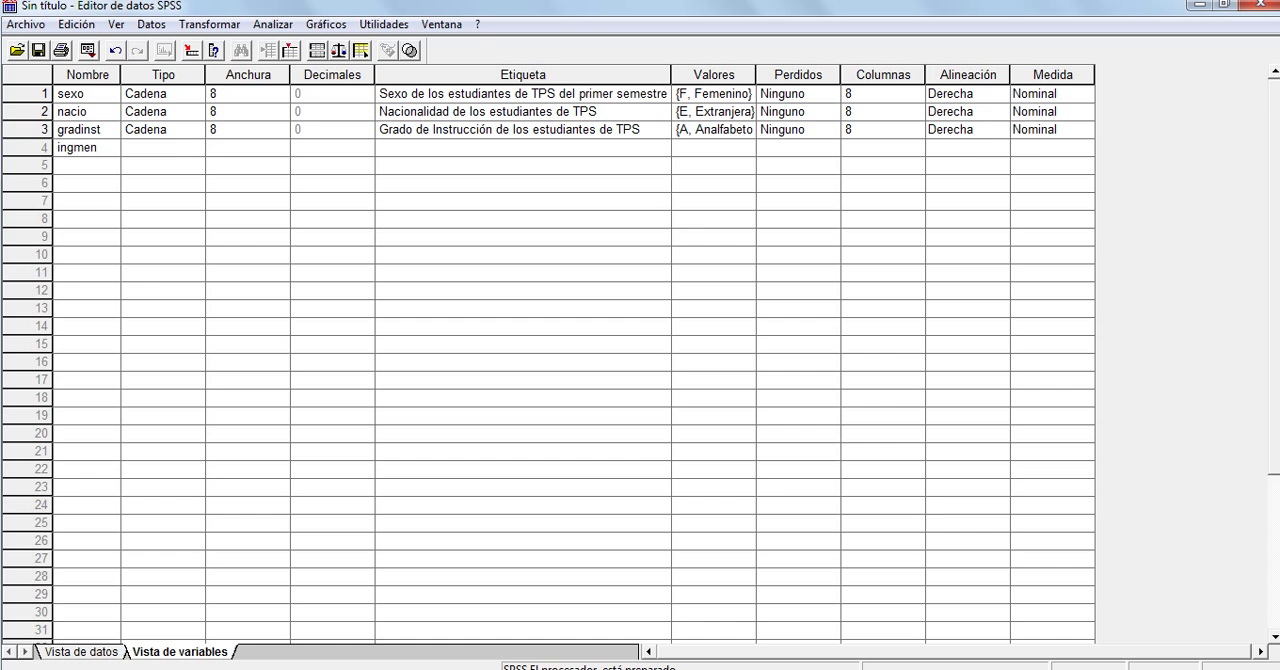
pyautogui.press('Tab')
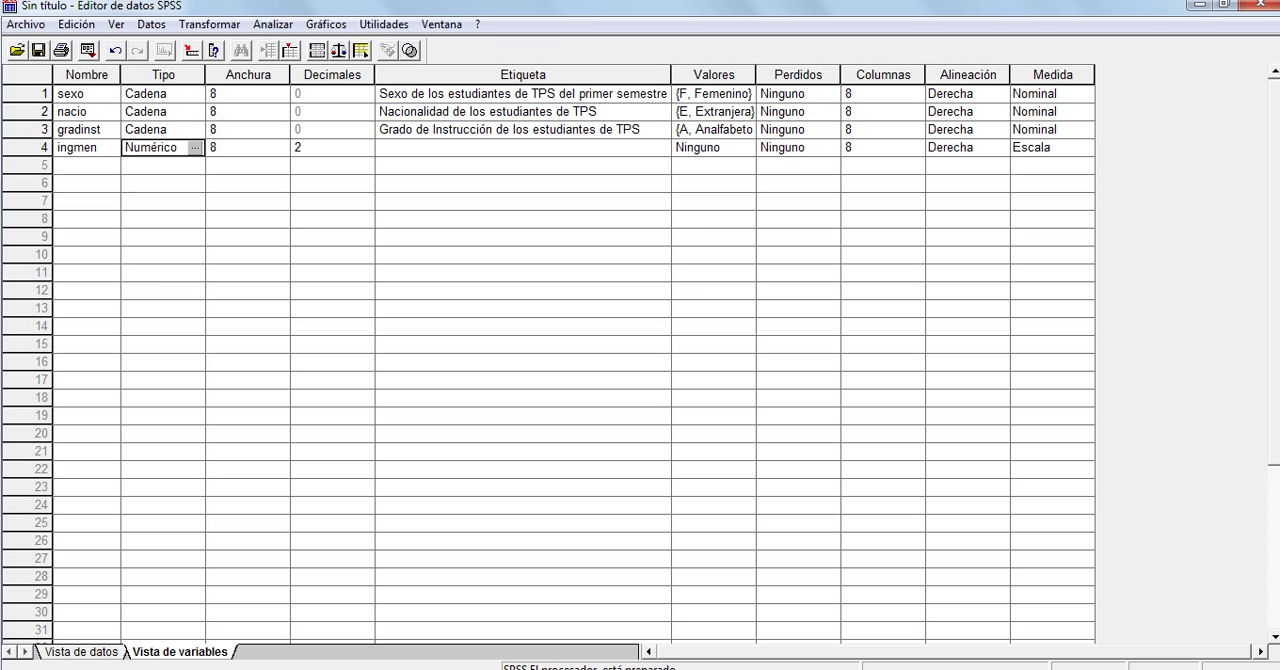
# Label the ingmen variable "Ingreso mensual monetario de los estudiantes TPS"
pyautogui.click(522, 148)
pyautogui.write('iNGRES')
pyautogui.press('BackSpace')
pyautogui.press('BackSpace')
pyautogui.press('BackSpace')
pyautogui.press('BackSpace')
pyautogui.press('BackSpace')
pyautogui.press('BackSpace')
pyautogui.press('capslock')
pyautogui.write('I')
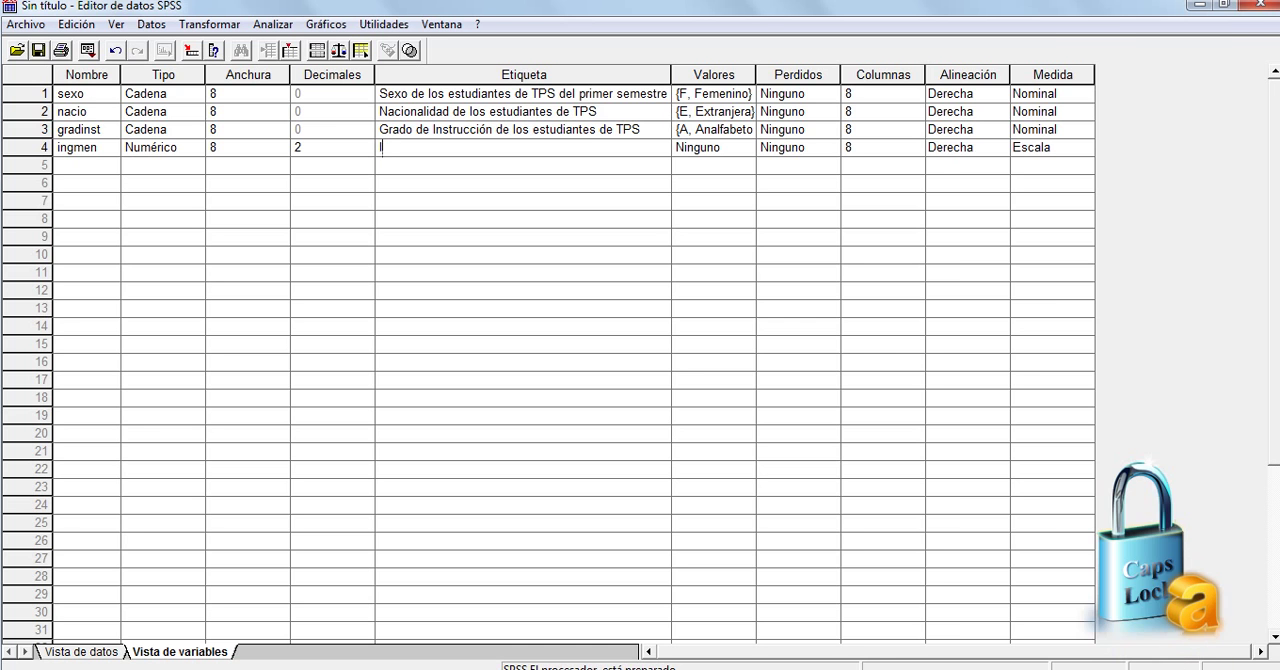
pyautogui.write('ngreso mensu')
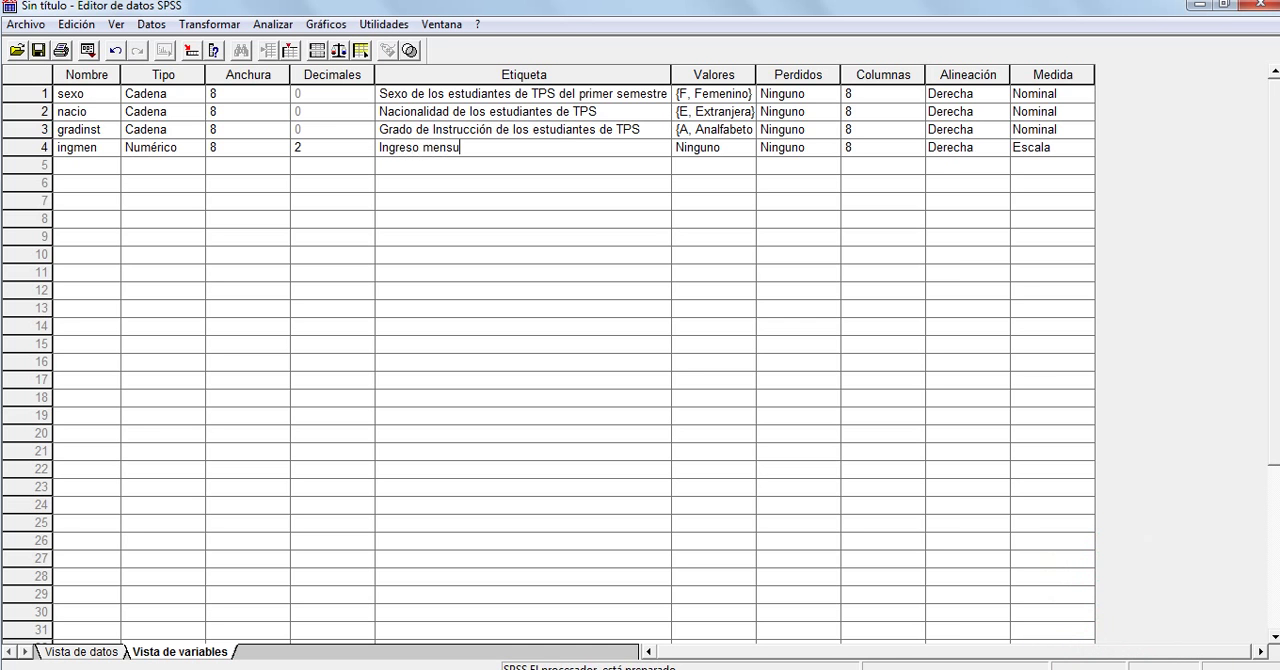
pyautogui.write('al monetario de los estu')
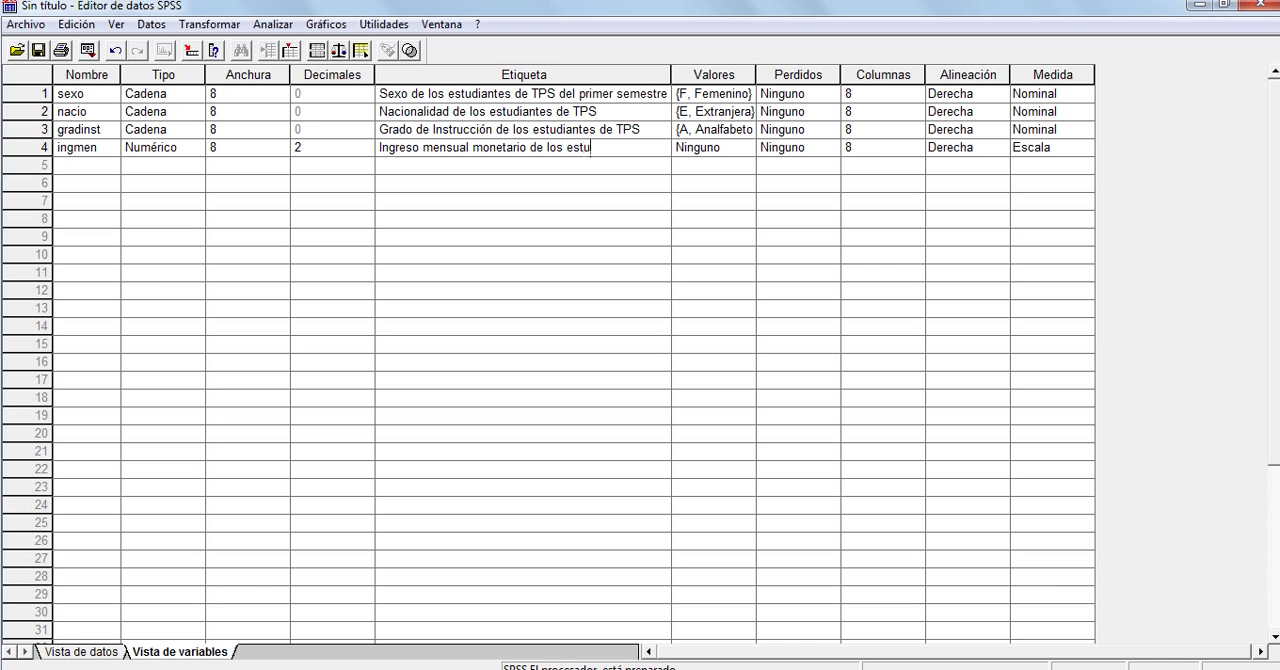
pyautogui.write('diantes TPS')
pyautogui.click(706, 148)
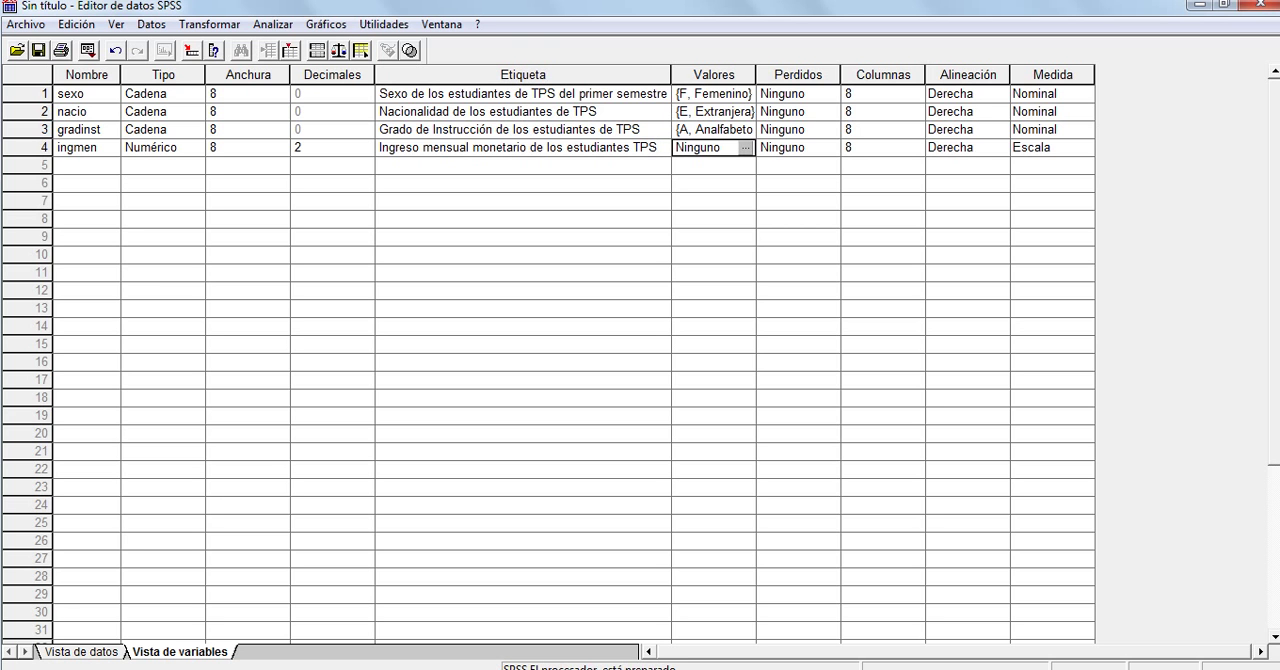
# Choose Escala as the measurement level of the ingmen variable
pyautogui.click(1051, 148)
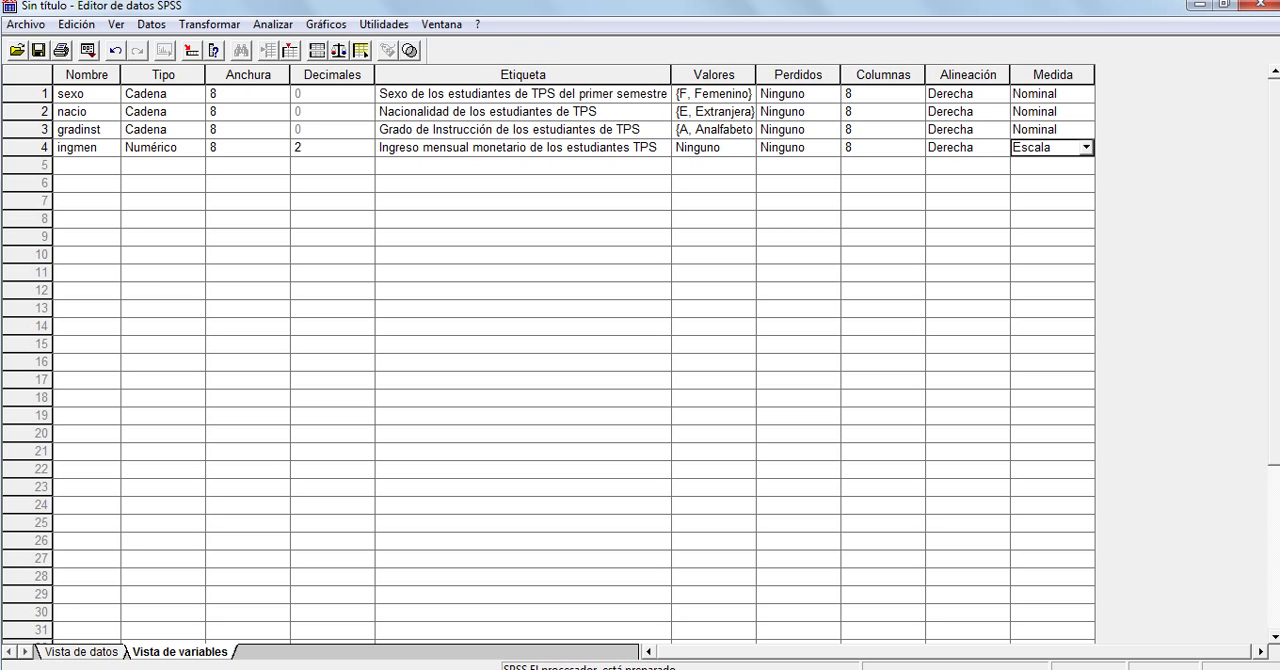
pyautogui.click(1086, 148)
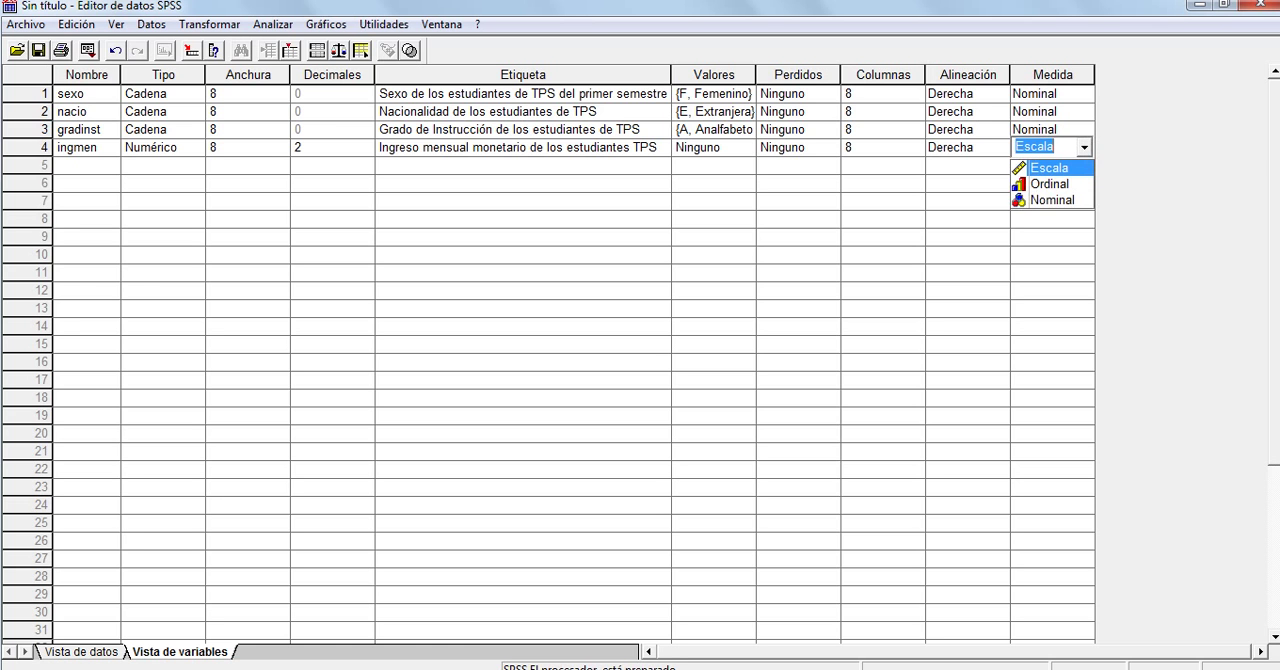
pyautogui.click(1050, 168)
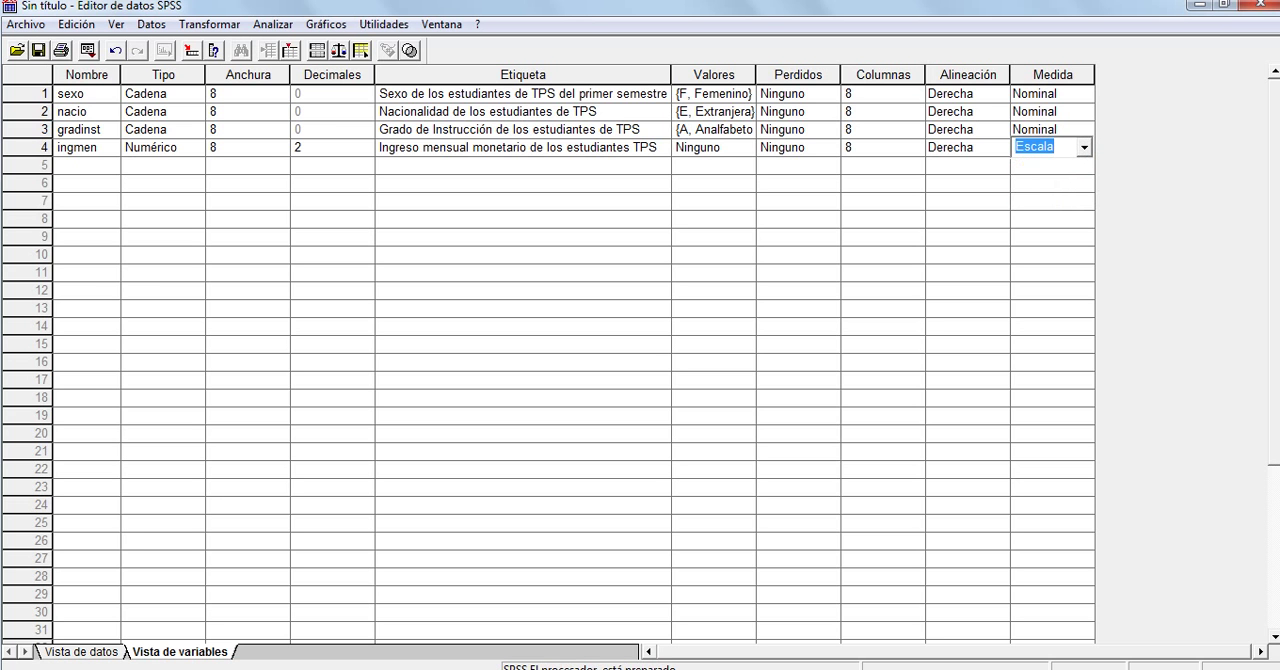
pyautogui.click(523, 184)
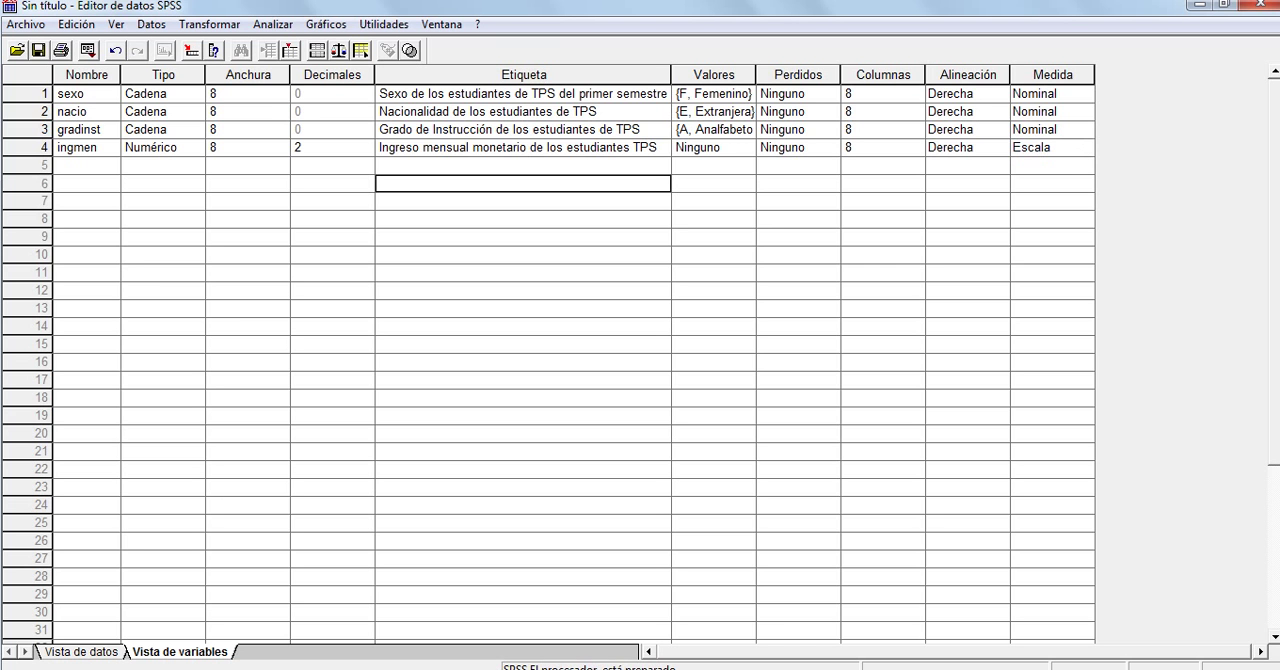
pyautogui.click(87, 75)
# In the data view, enter the ingmen values 5000, 5000, 6500 and 7000 for cases 1 to 4
pyautogui.click(81, 652)
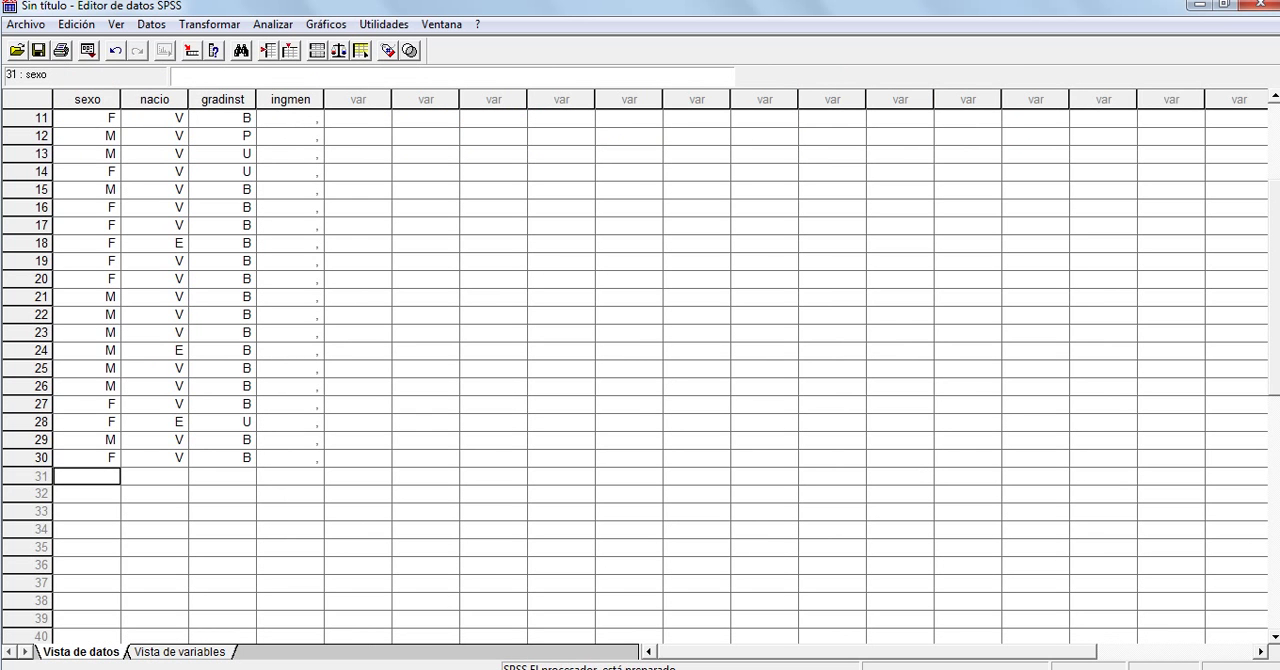
pyautogui.scroll(4, 640, 370)
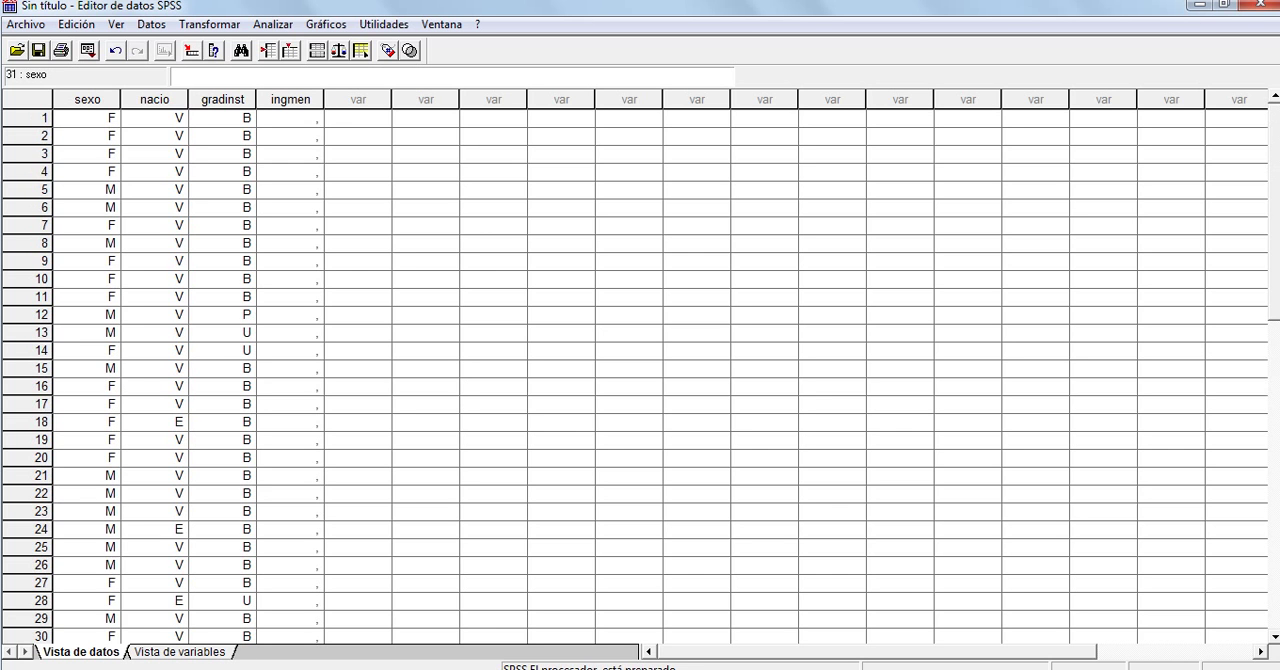
pyautogui.click(290, 118)
pyautogui.write('5000')
pyautogui.press('Return')
pyautogui.write('5000')
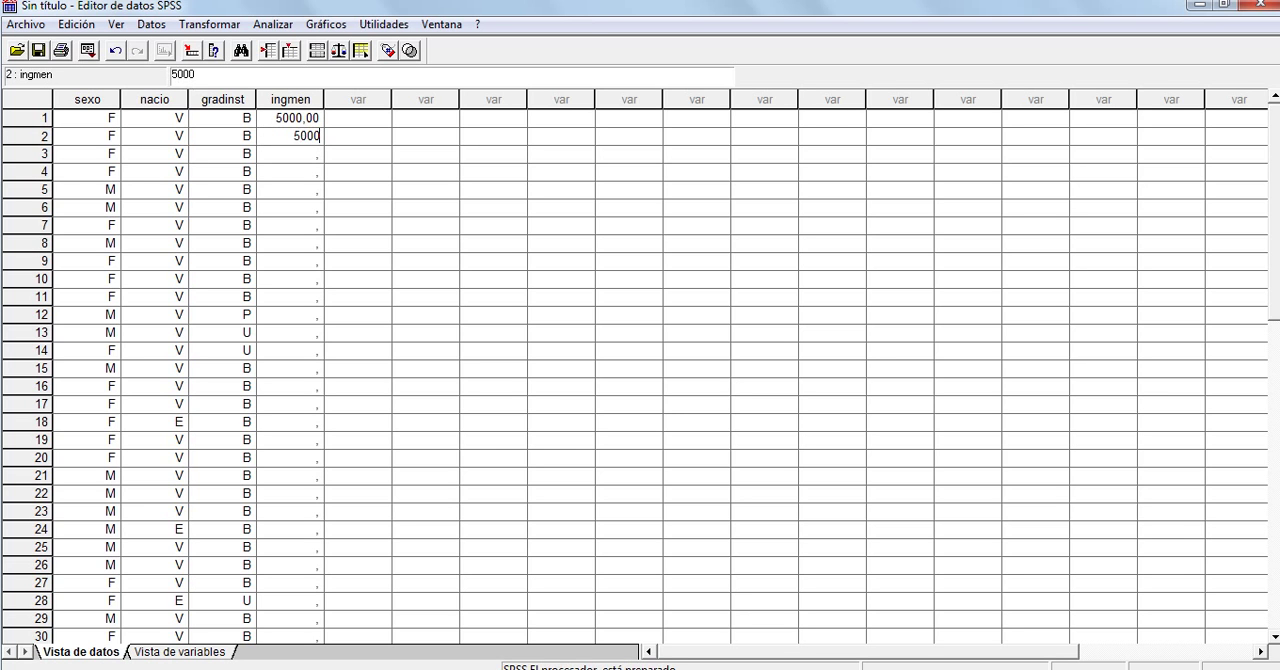
pyautogui.press('Return')
pyautogui.write('65000')
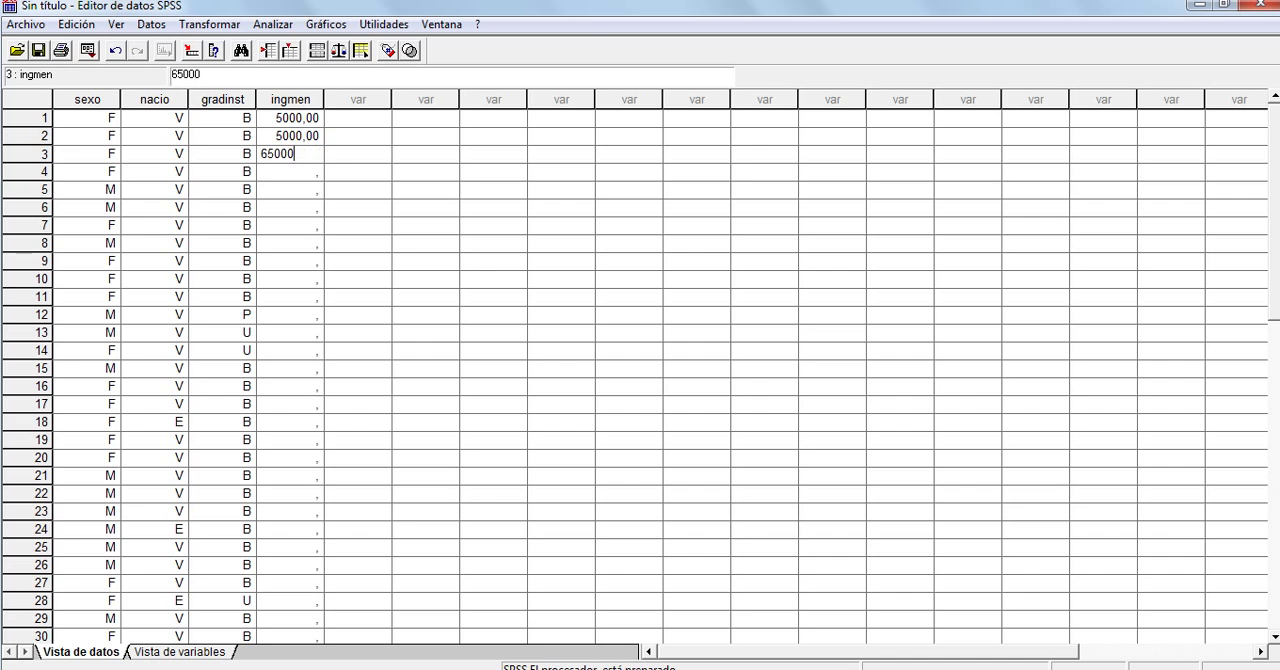
pyautogui.press('BackSpace')
pyautogui.press('Return')
pyautogui.write('7000')
pyautogui.press('Return')
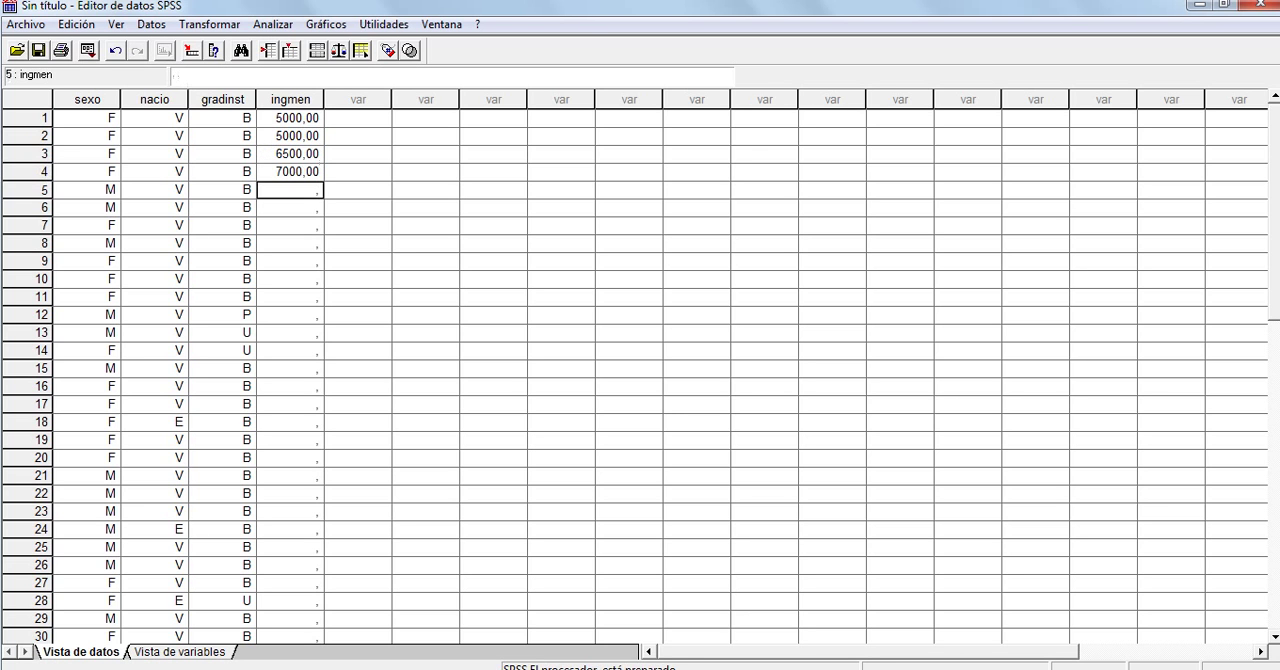
# Enter the ingmen values 5000, 5500, 4500 and 6700 for cases 5 to 8
pyautogui.write('5000')
pyautogui.press('Return')
pyautogui.write('5500')
pyautogui.press('Return')
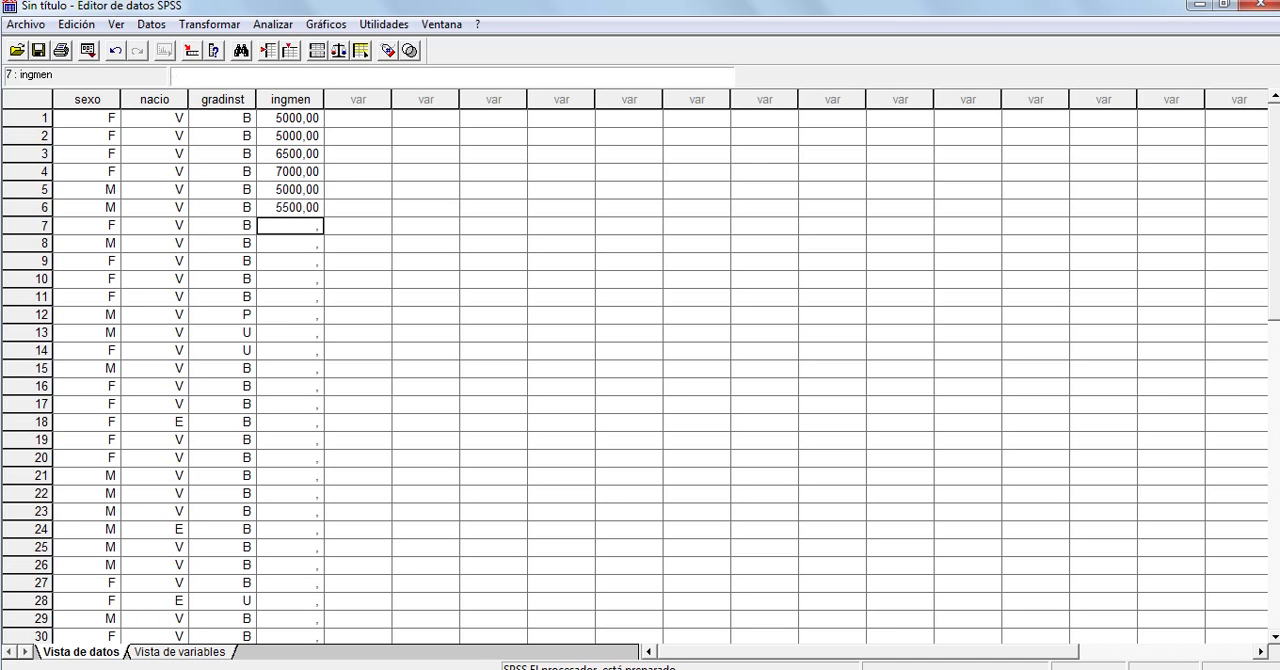
pyautogui.write('4500')
pyautogui.press('Return')
pyautogui.write('6700')
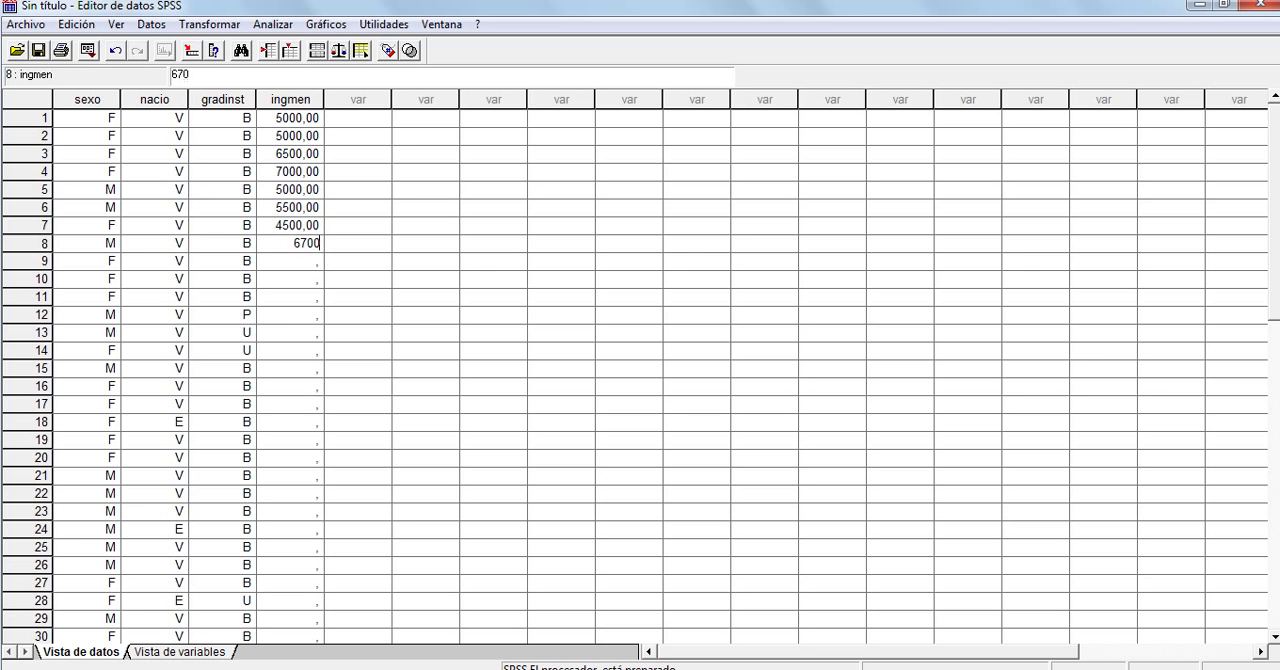
pyautogui.press('Return')
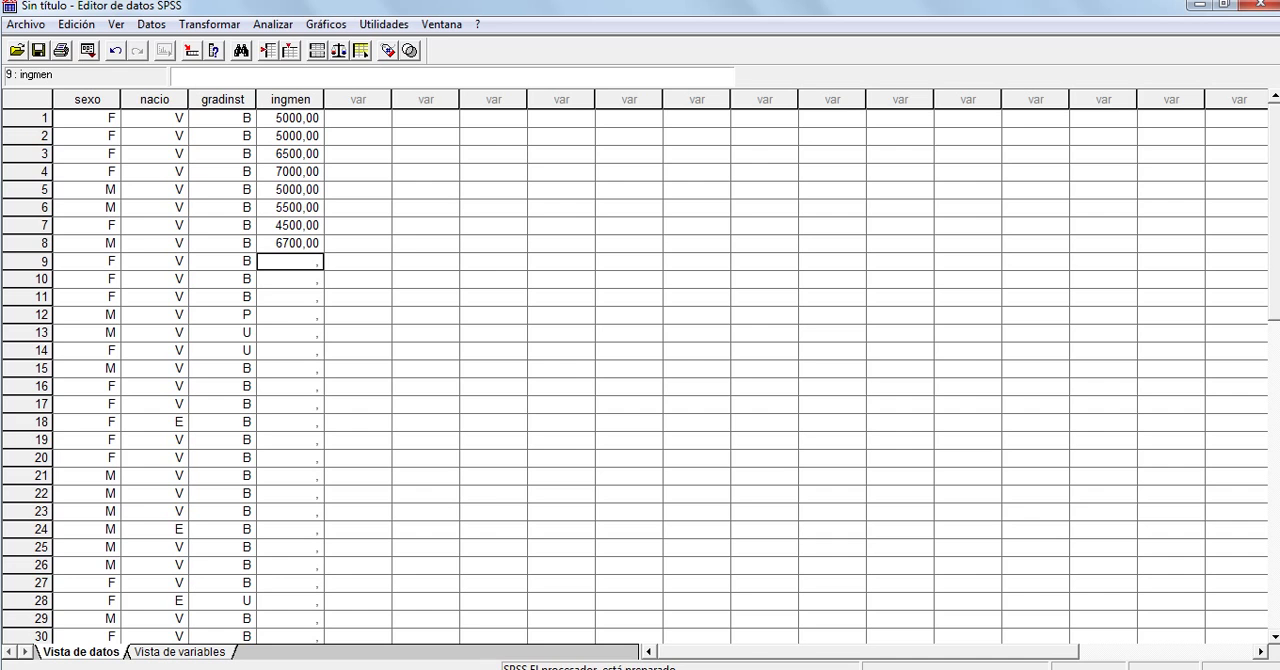
# Enter the ingmen values 8000, 15000, 2000 and 3000 for cases 9 to 12
pyautogui.write('8000')
pyautogui.press('Return')
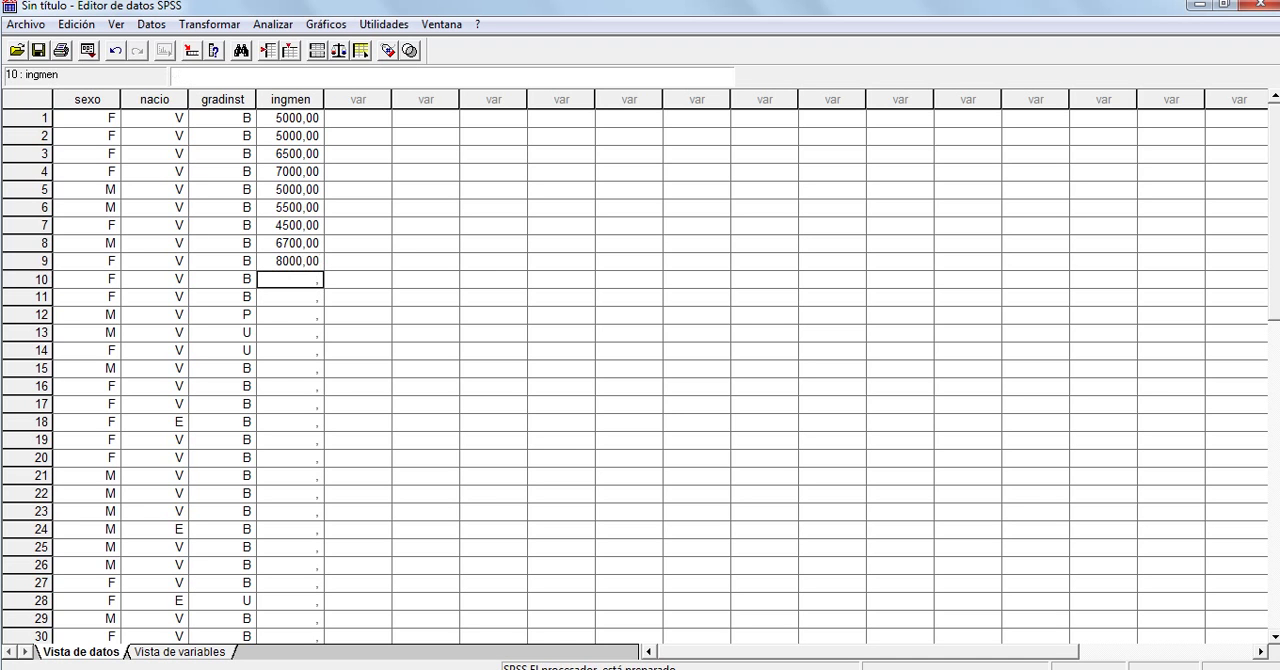
pyautogui.write('15000')
pyautogui.press('Return')
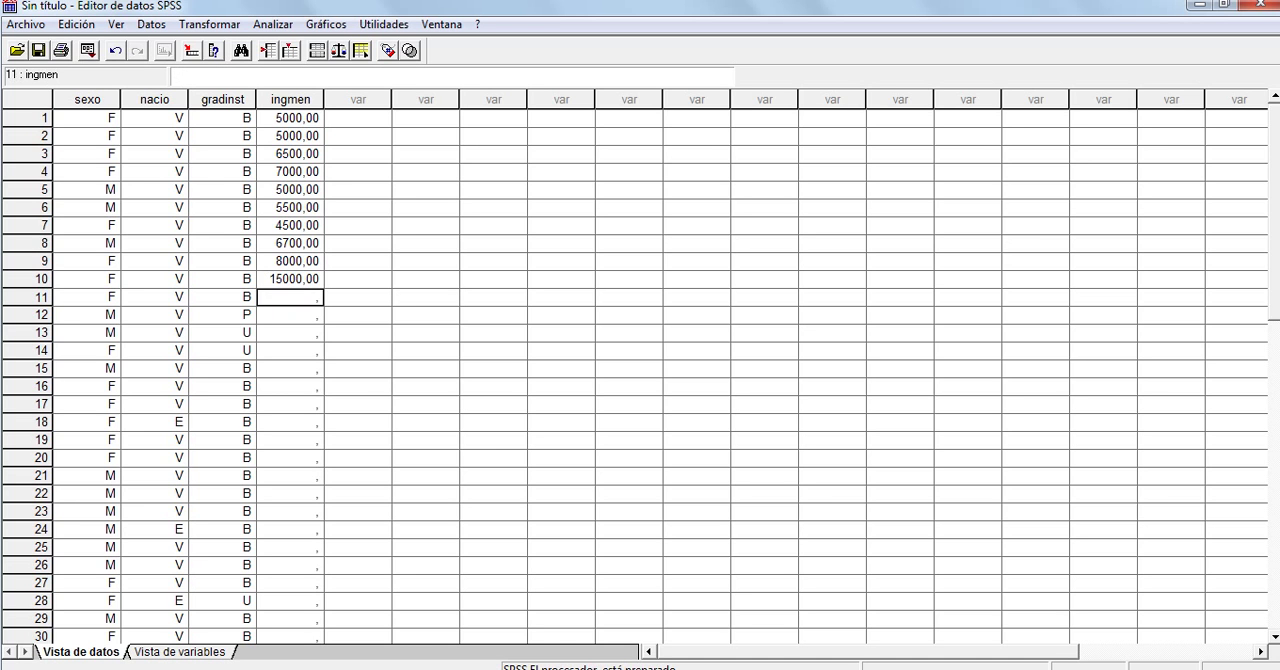
pyautogui.write('2000')
pyautogui.press('Return')
pyautogui.write('3000')
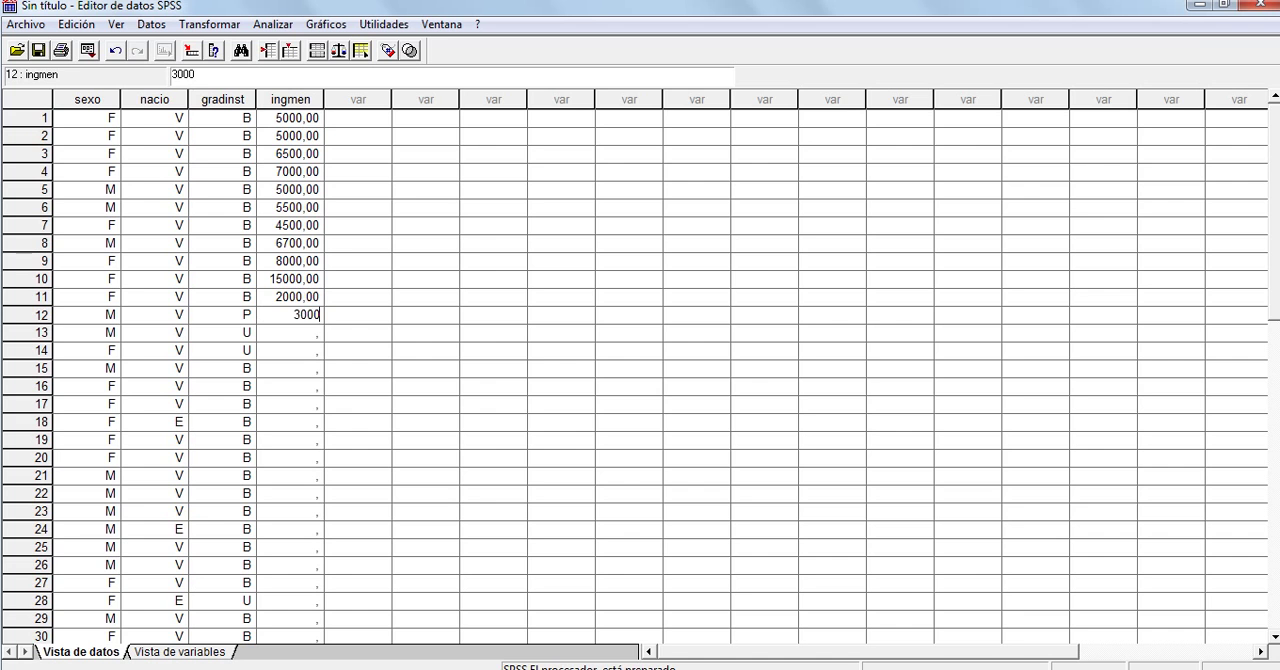
pyautogui.press('Return')
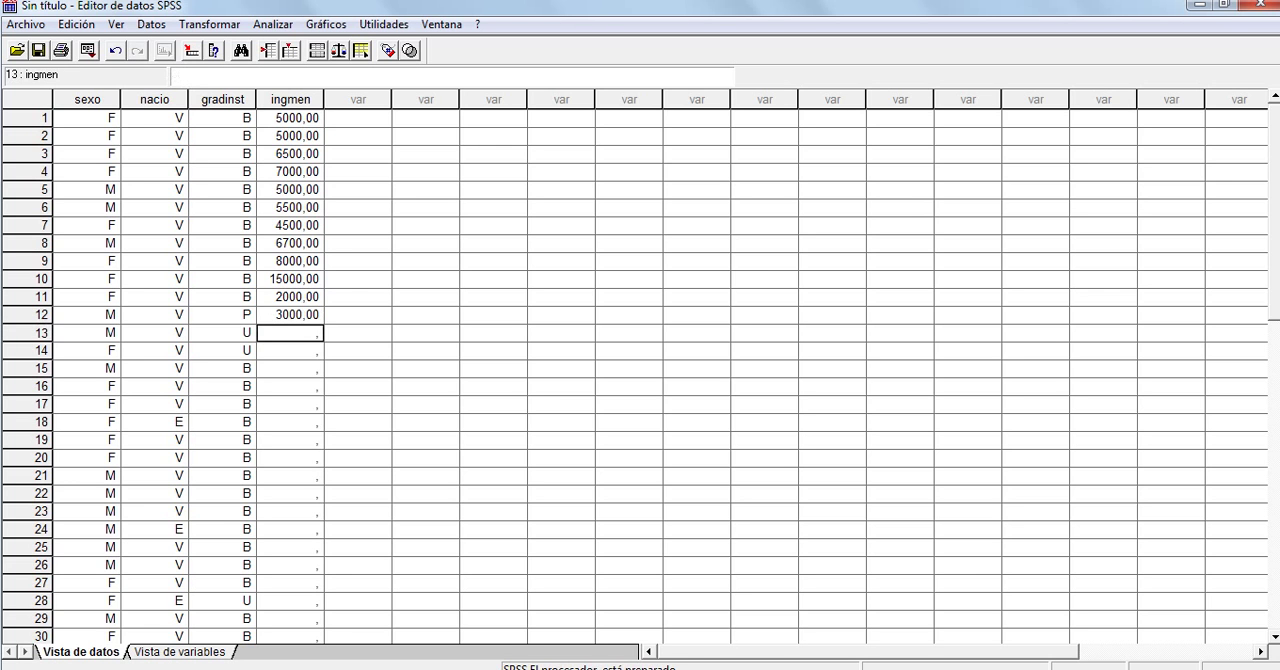
# Enter the ingmen values 4000, 4500, 5600, 5000 and 5000 for cases 13 to 17
pyautogui.write('4000')
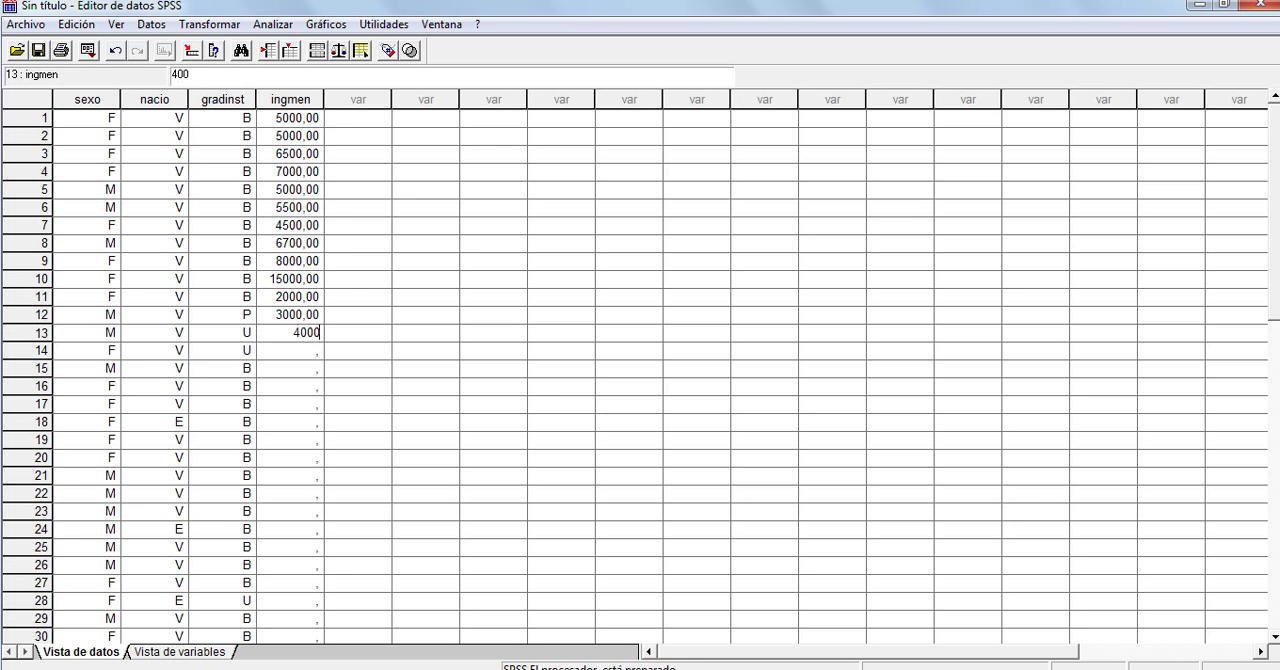
pyautogui.press('Return')
pyautogui.write('45000')
pyautogui.press('BackSpace')
pyautogui.press('Return')
pyautogui.write('5600')
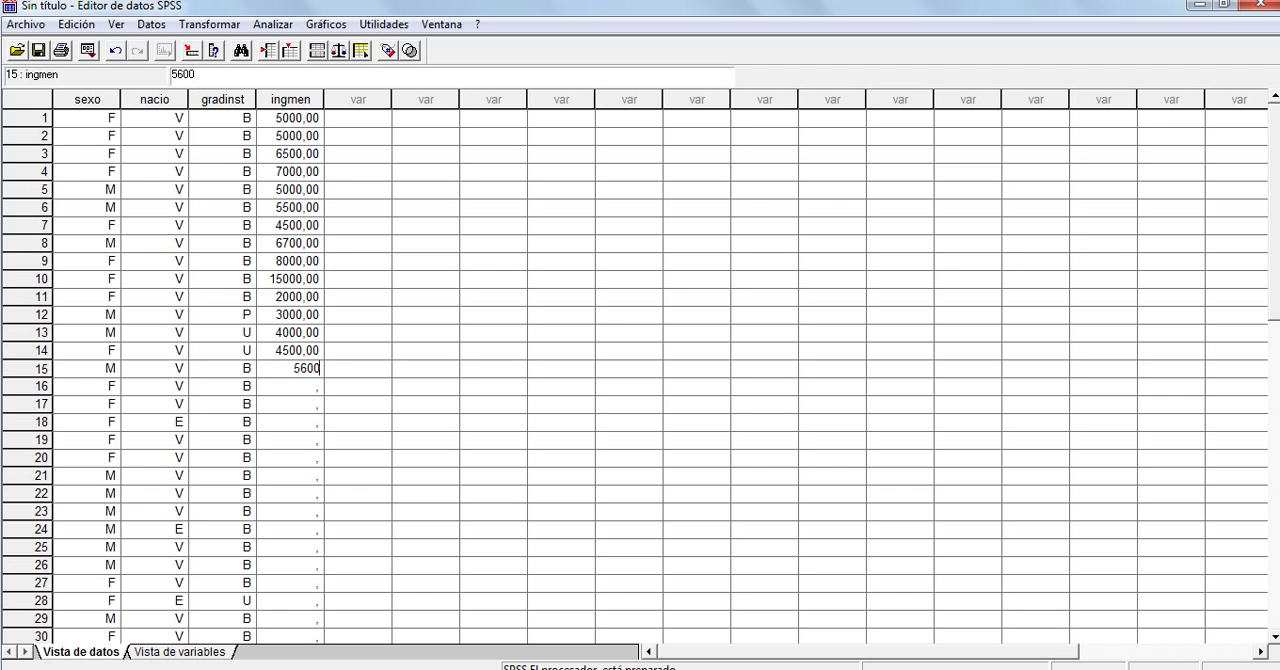
pyautogui.press('Return')
pyautogui.write('5000')
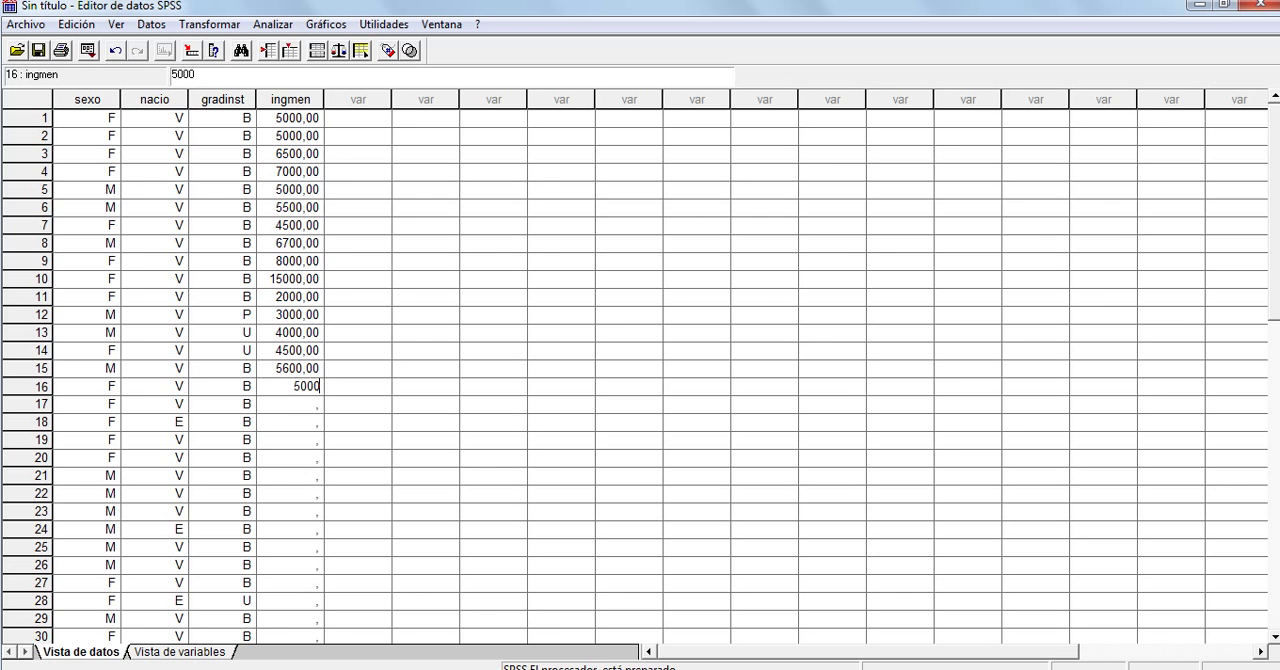
pyautogui.press('Return')
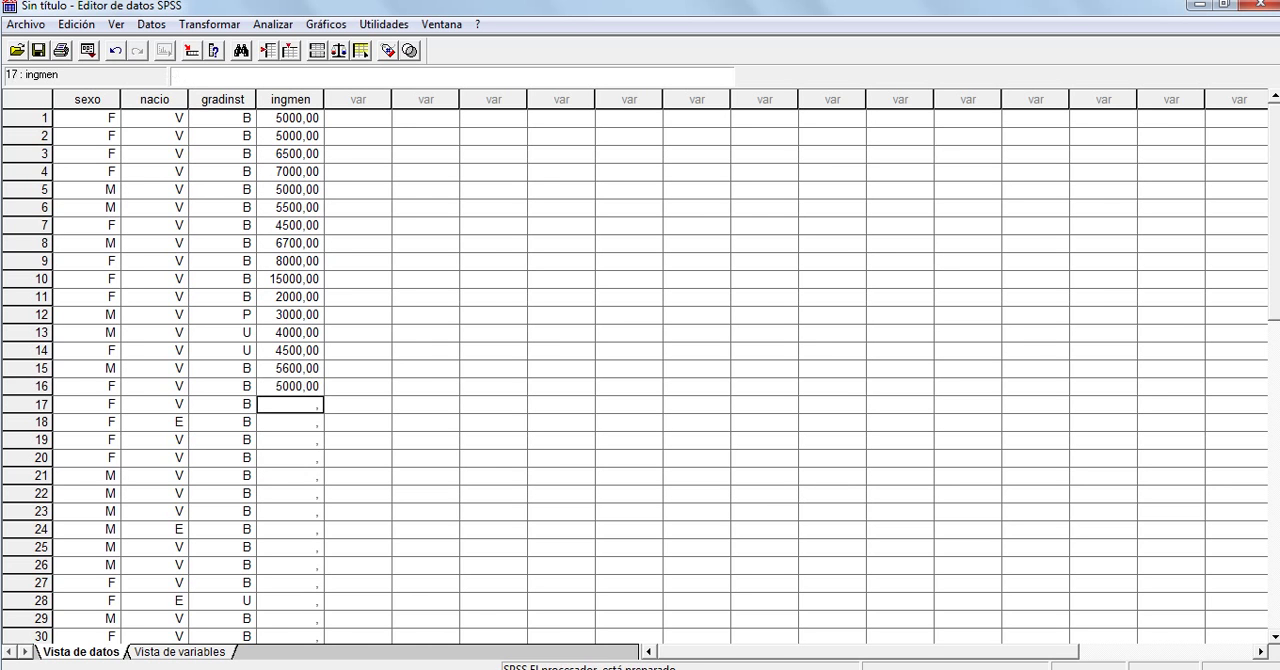
pyautogui.write('5000')
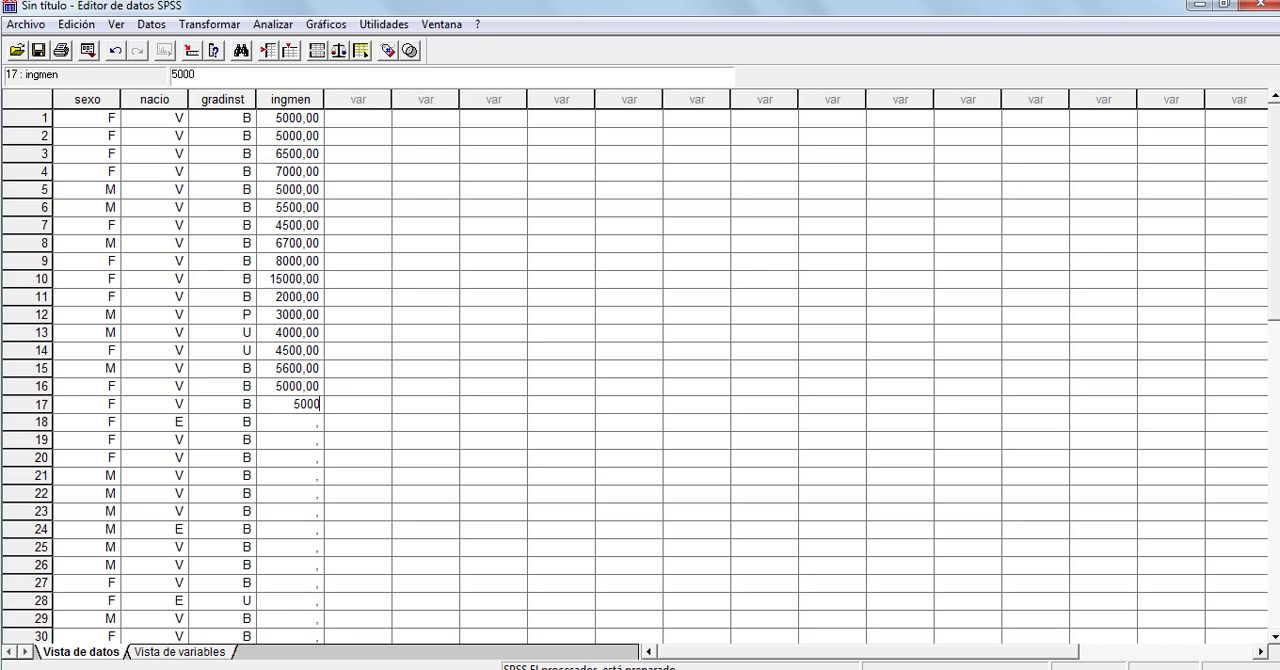
pyautogui.press('Return')
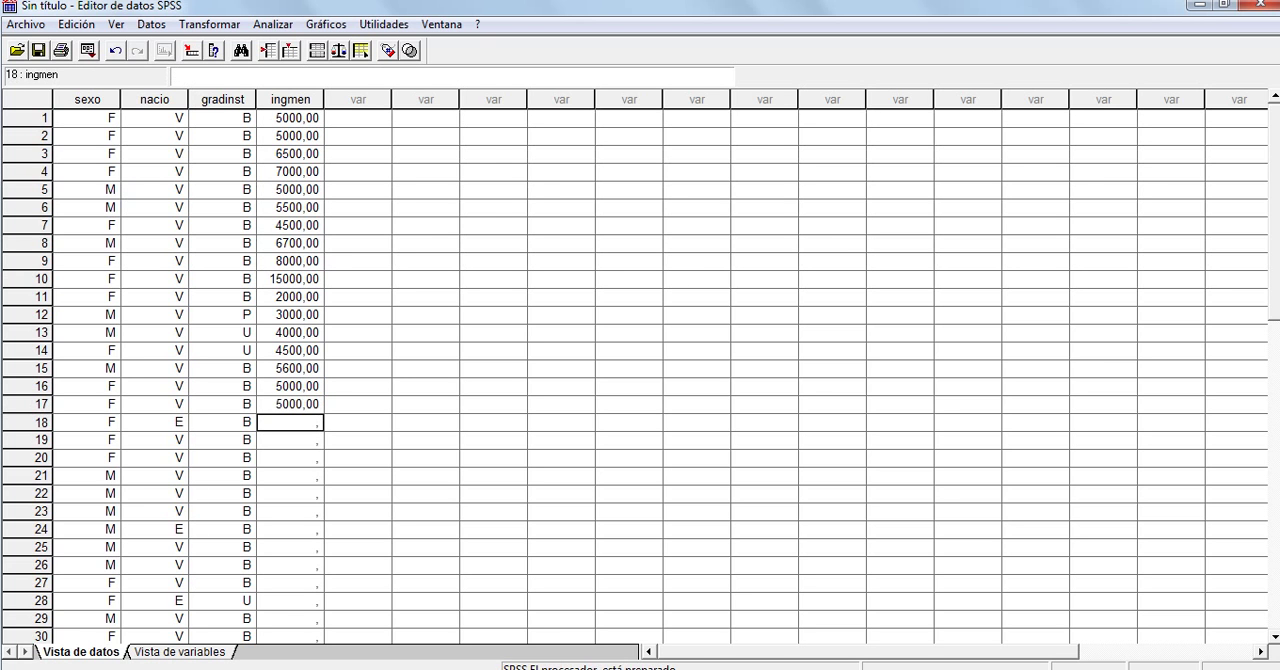
# Copy the two ingmen values of cases 16 and 17 into cases 18 to 19 and 20 to 21
pyautogui.moveTo(290, 387)
pyautogui.mouseDown()
pyautogui.moveTo(290, 422)
pyautogui.moveTo(290, 405)
pyautogui.mouseUp()
pyautogui.hotkey('ctrl', 'c')
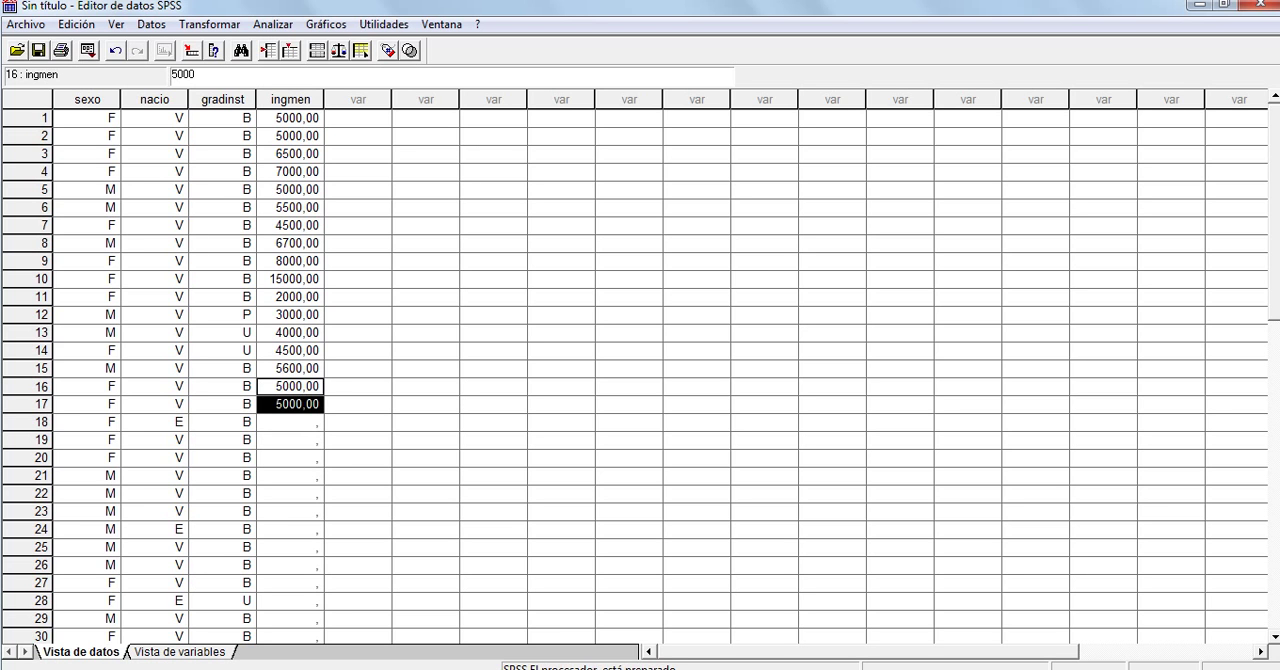
pyautogui.click(289, 422)
pyautogui.moveTo(289, 422); pyautogui.dragTo(289, 619)
pyautogui.hotkey('ctrl', 'v')
pyautogui.click(289, 476)
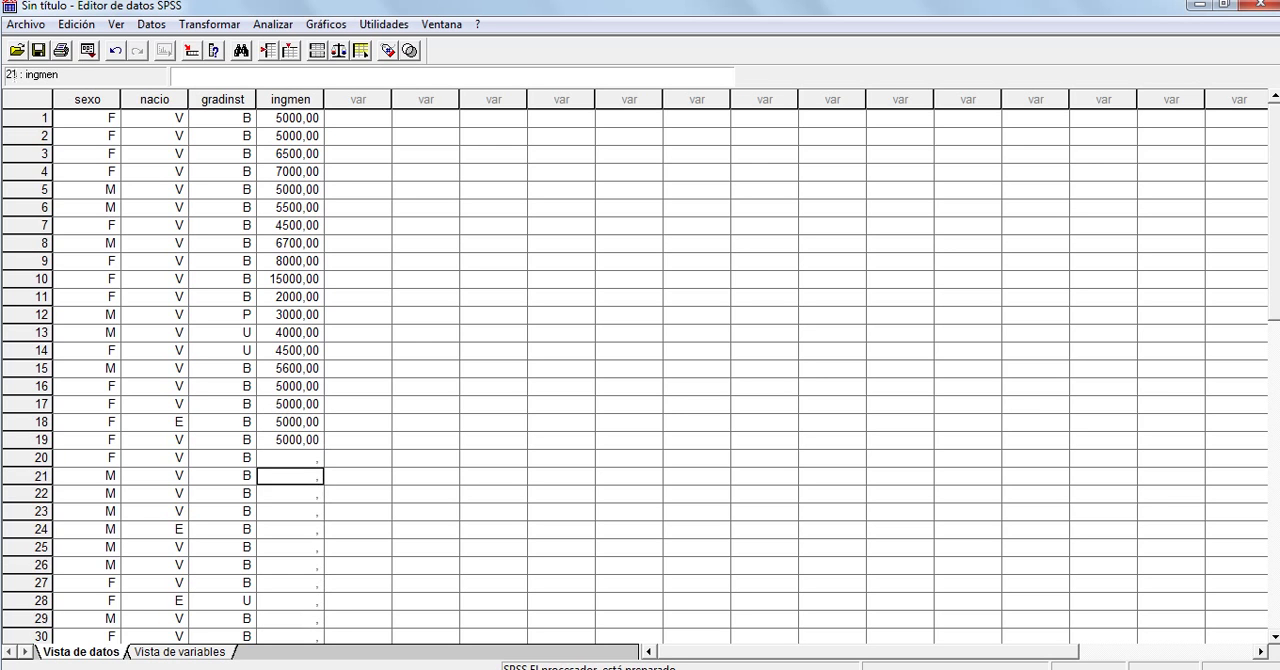
pyautogui.click(289, 458)
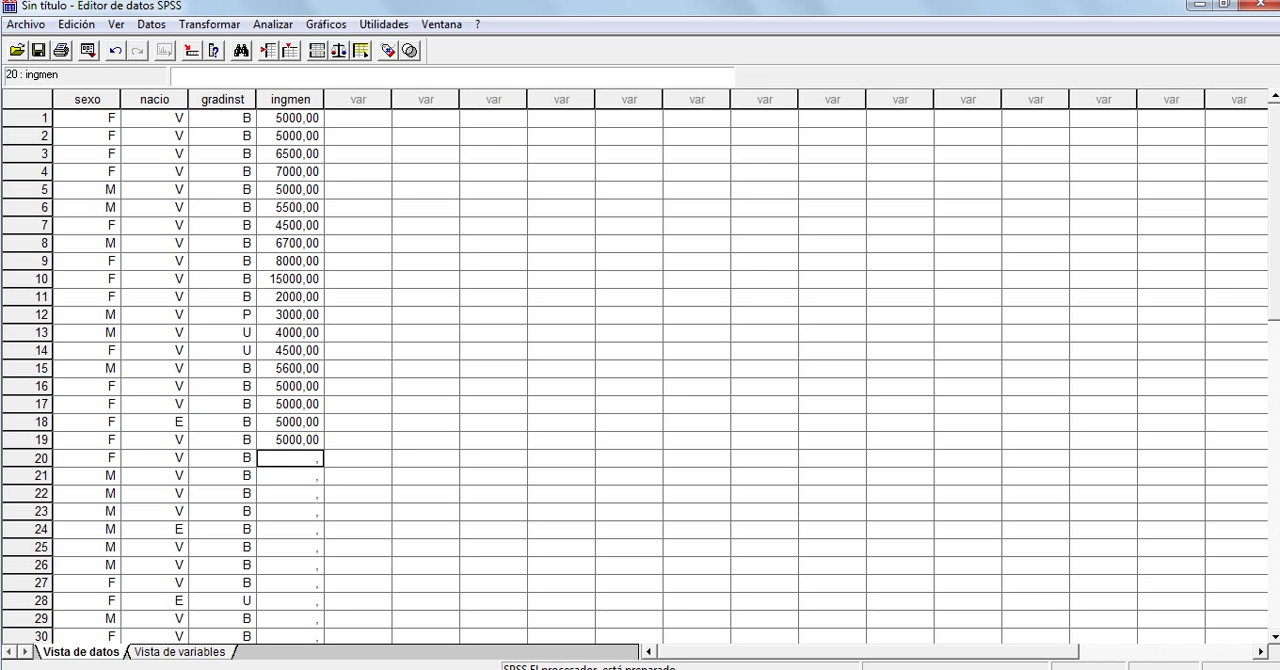
pyautogui.hotkey('ctrl', 'v')
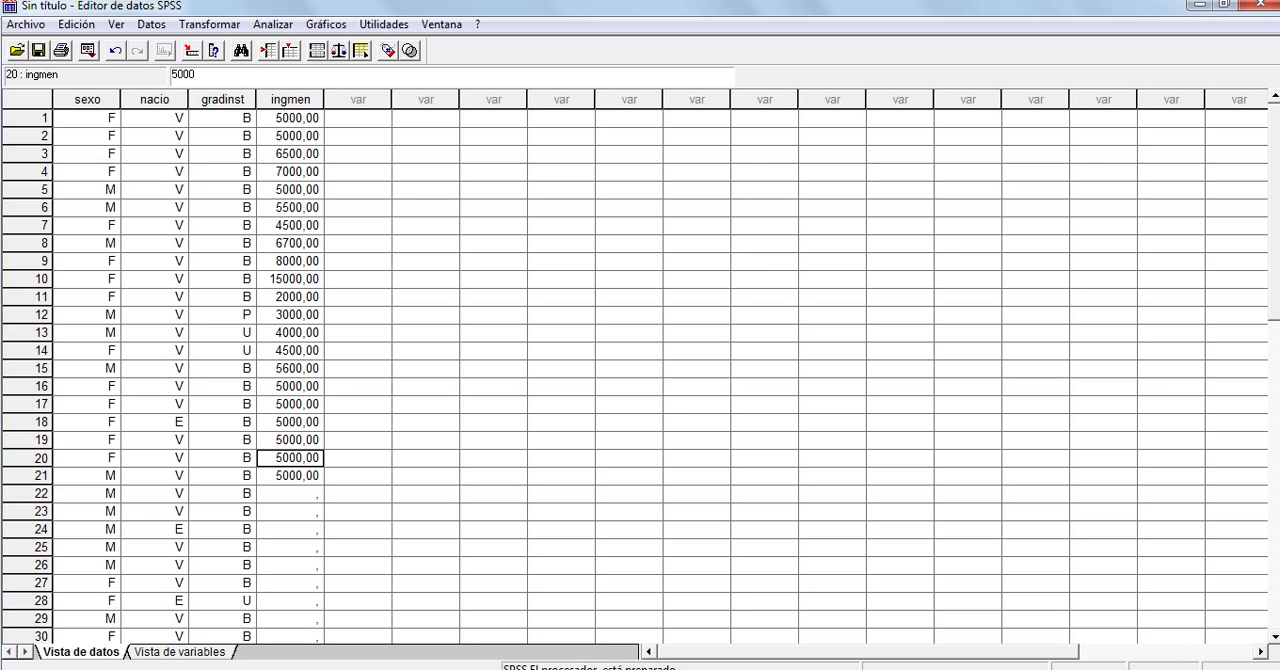
# Copy the ingmen values of cases 13 to 15 into cases 22 to 24 and 25 to 27
pyautogui.moveTo(289, 332); pyautogui.dragTo(289, 368)
pyautogui.hotkey('ctrl', 'c')
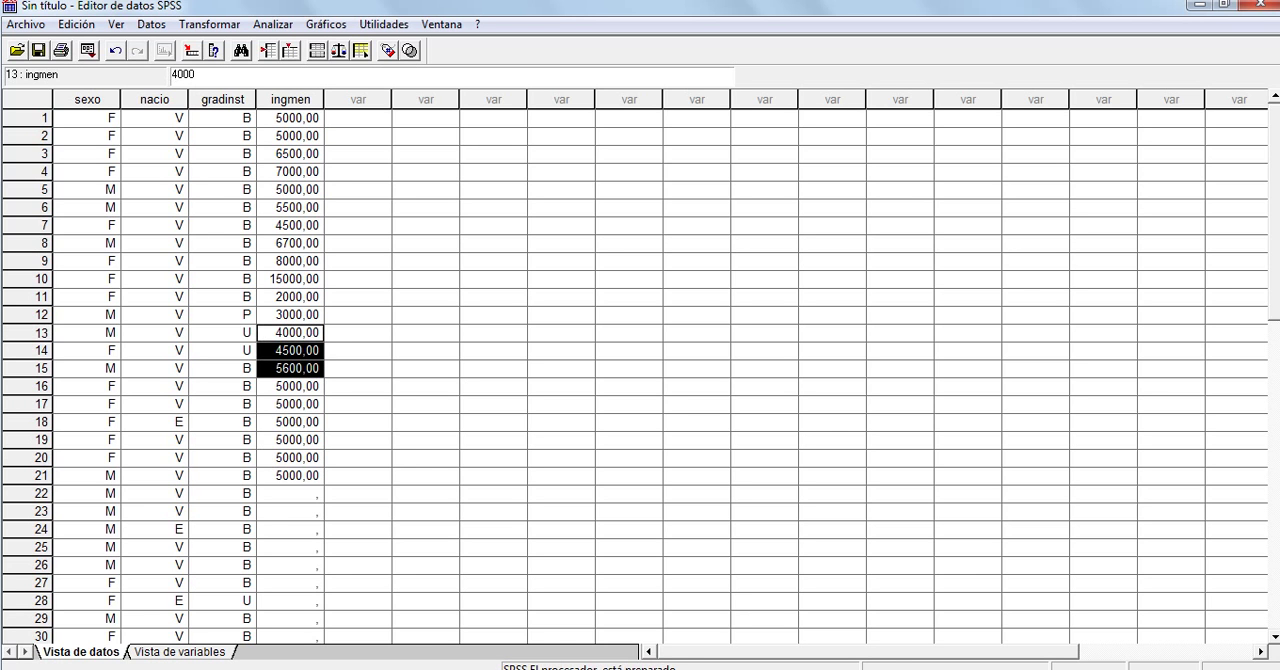
pyautogui.click(289, 494)
pyautogui.hotkey('ctrl', 'v')
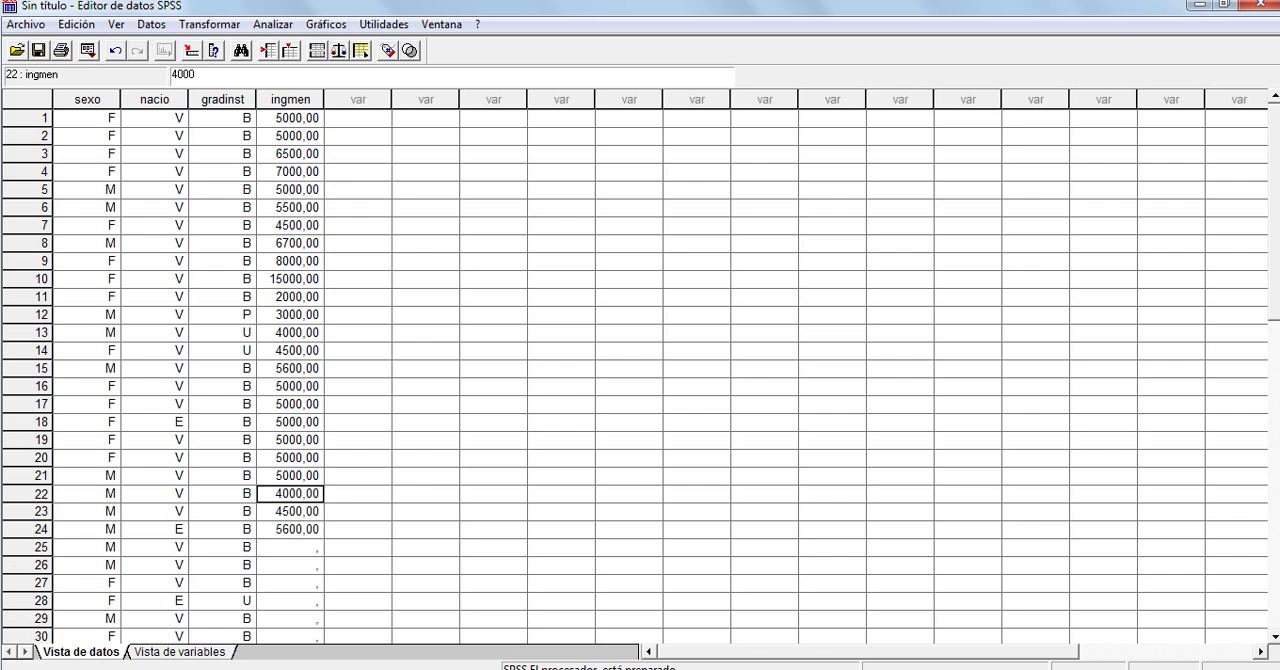
pyautogui.click(289, 548)
pyautogui.hotkey('ctrl', 'v')
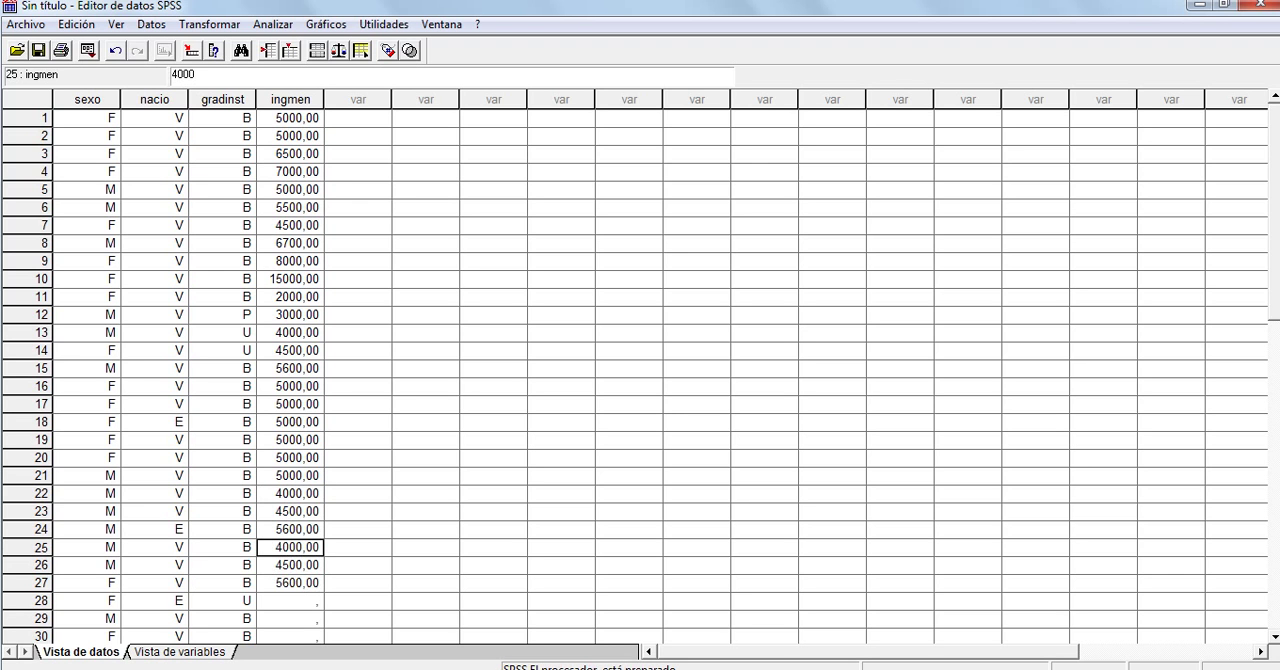
# Enter the ingmen values 3000, 4000 and 4500 for cases 28 to 30
pyautogui.click(289, 601)
pyautogui.write('300')
pyautogui.press('Return')
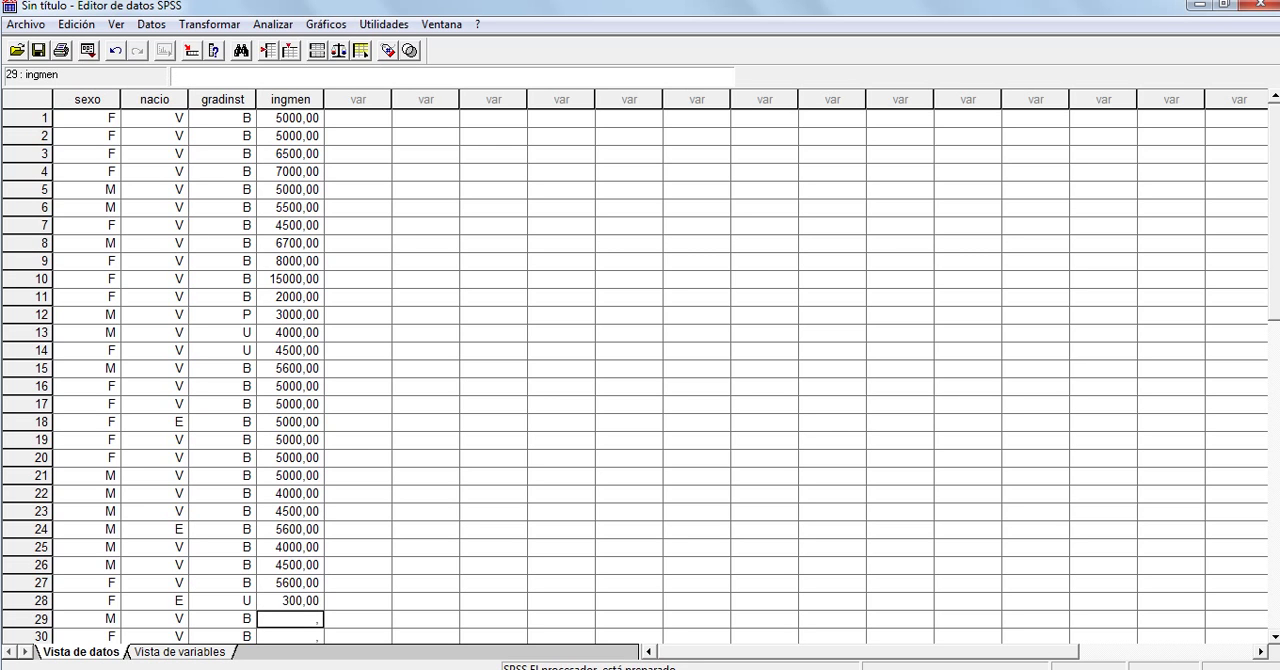
pyautogui.press('Up')
pyautogui.write('3000')
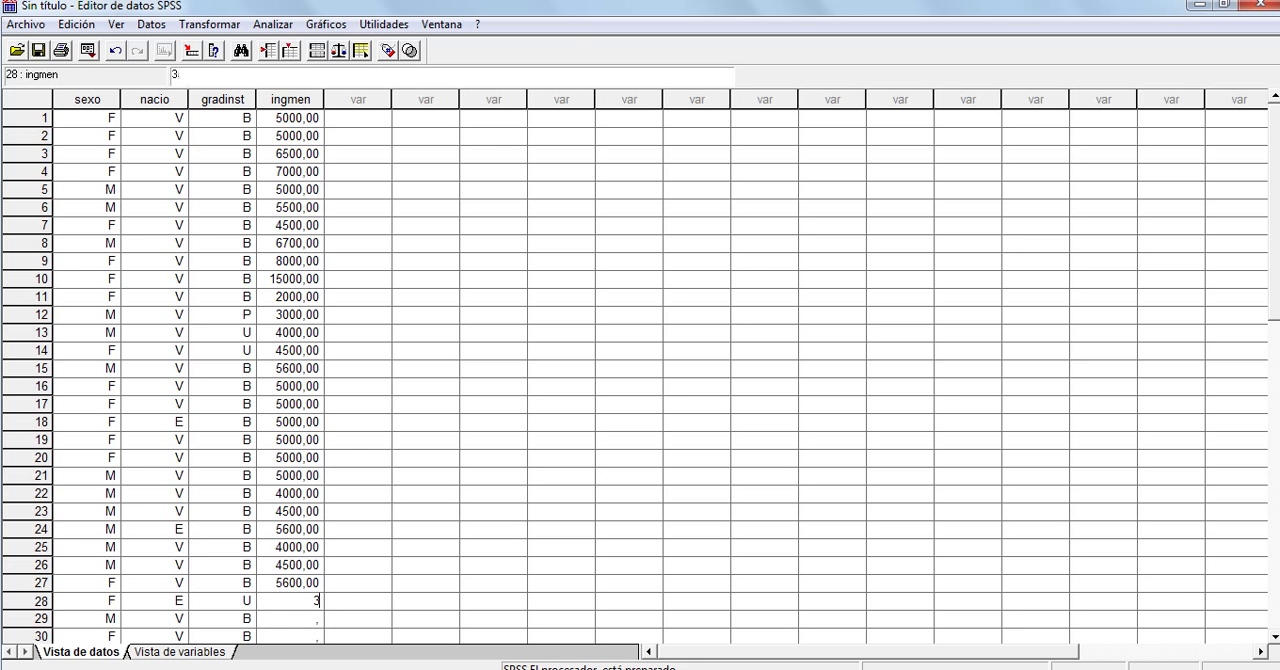
pyautogui.press('Return')
pyautogui.write('4000')
pyautogui.press('Return')
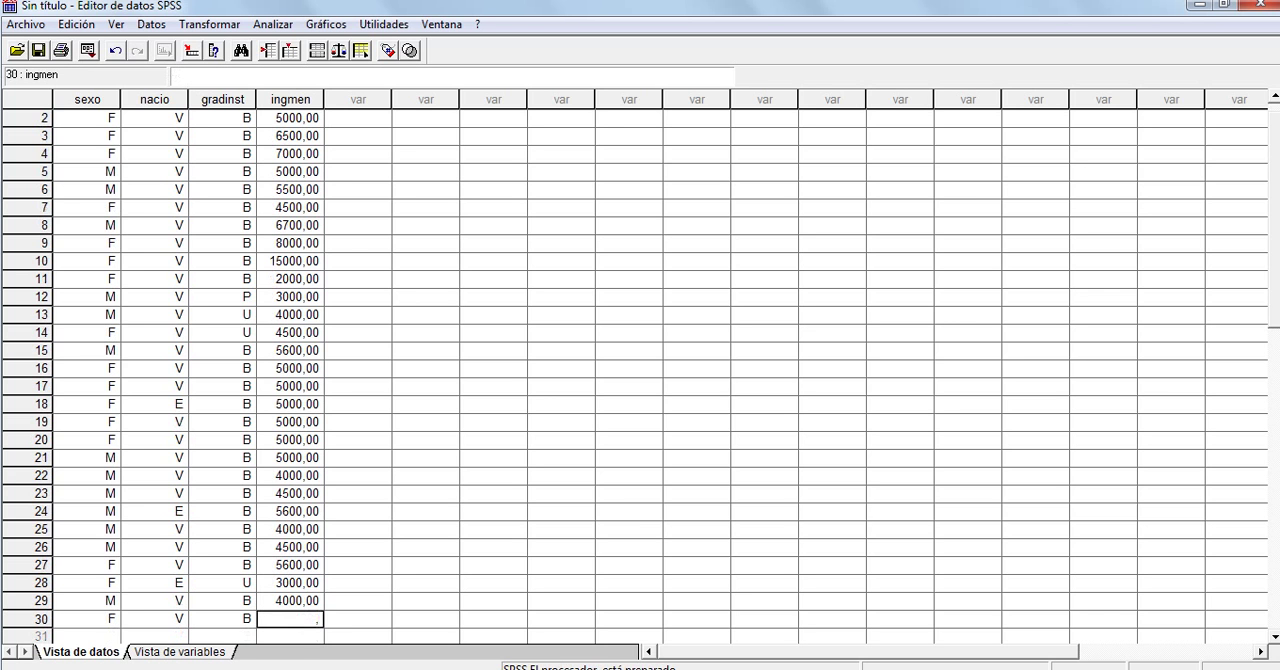
pyautogui.write('4500')
pyautogui.press('Return')
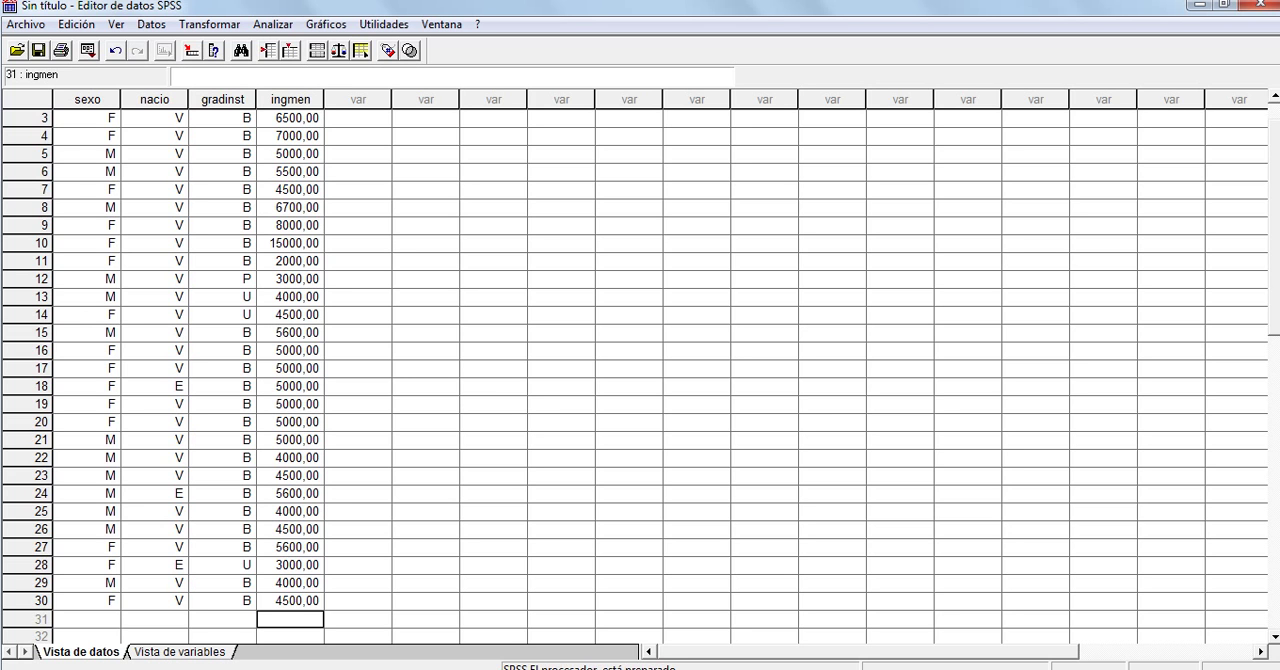
pyautogui.moveTo(1274, 227)
pyautogui.mouseDown()
pyautogui.moveTo(1274, 250)
pyautogui.moveTo(1274, 211)
pyautogui.mouseUp()
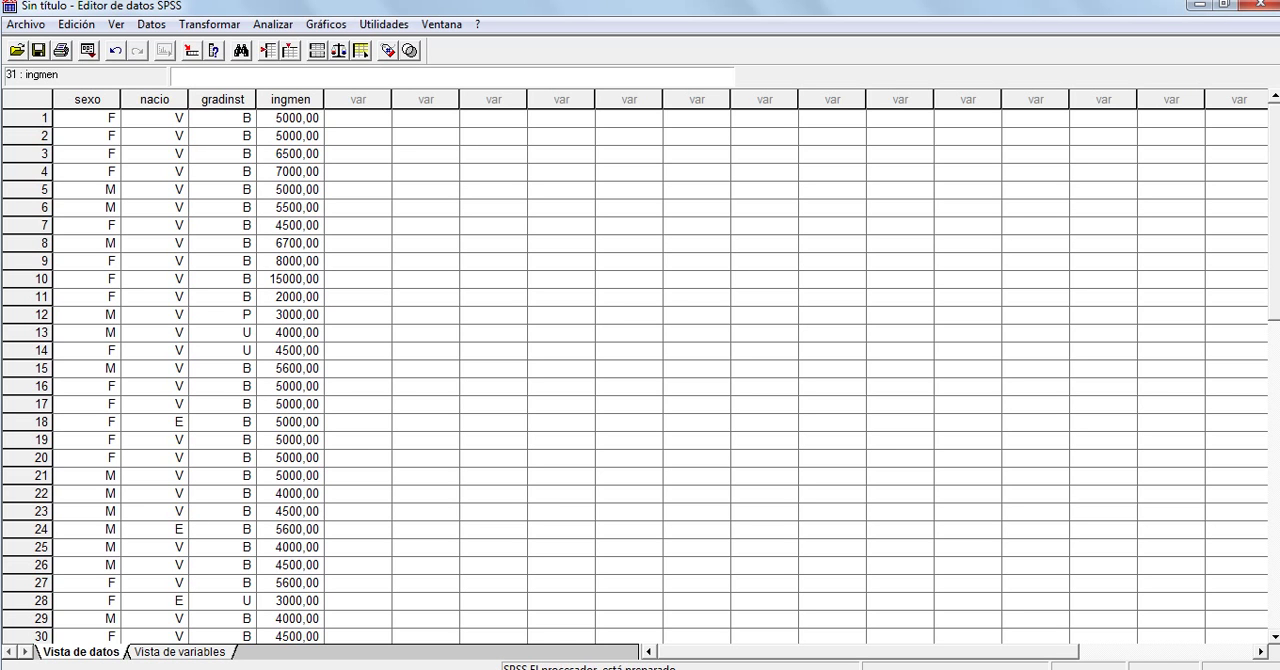
pyautogui.click(434, 668)
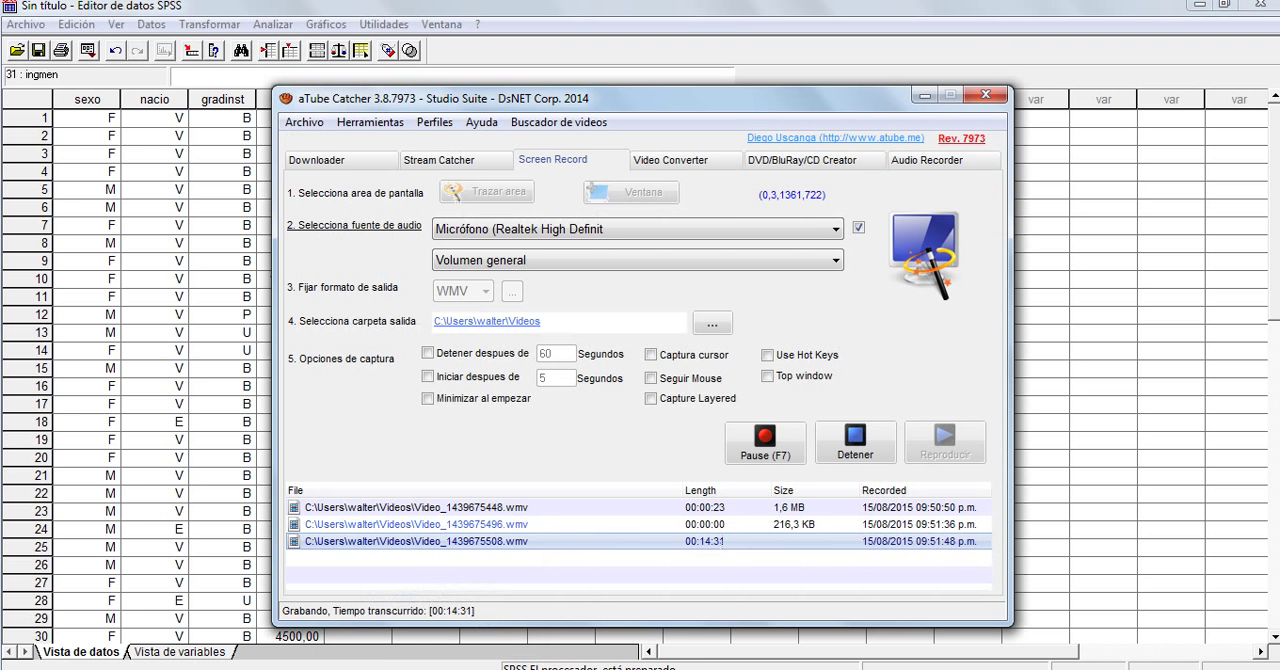